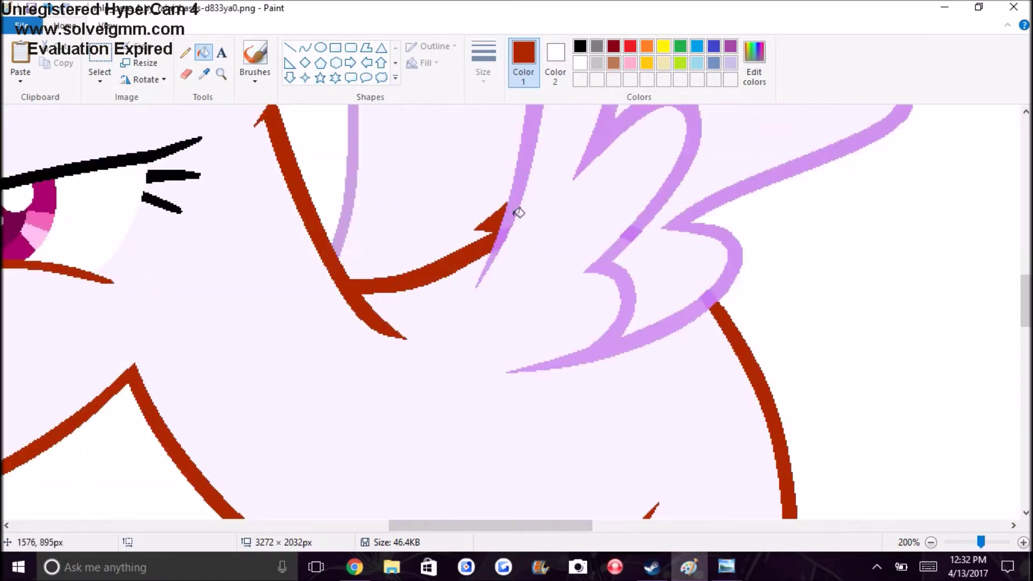
Step: Fill the remaining outline segments of the pony base's wing and legs with the dark red outline colour
click(611, 247)
scroll(487, 305, down, 5)
scroll(487, 305, down, 5)
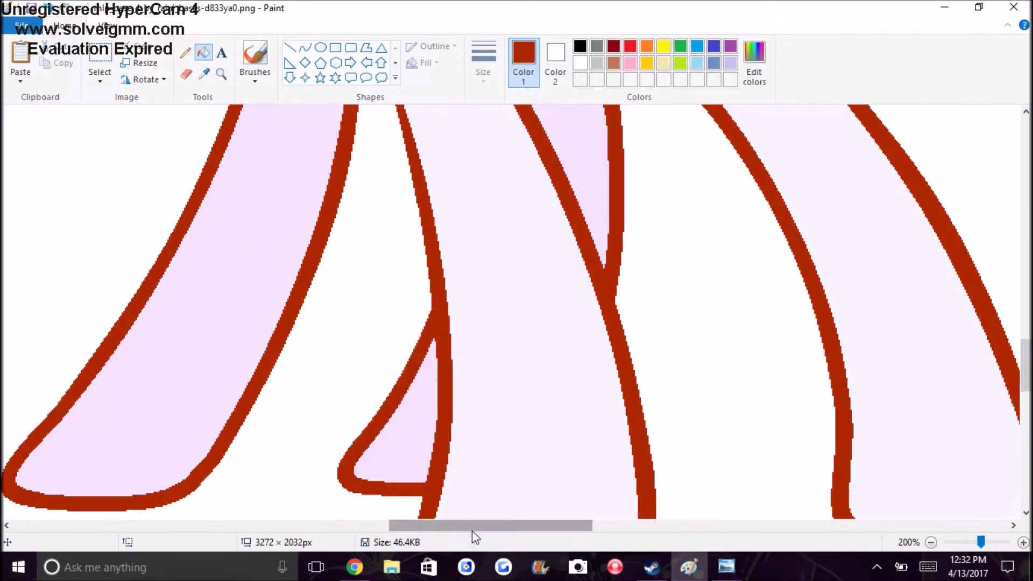
scroll(487, 305, left, 10)
scroll(486, 305, down, 5)
scroll(640, 220, down, 2)
click(640, 220)
scroll(640, 220, up, 4)
scroll(640, 221, left, 3)
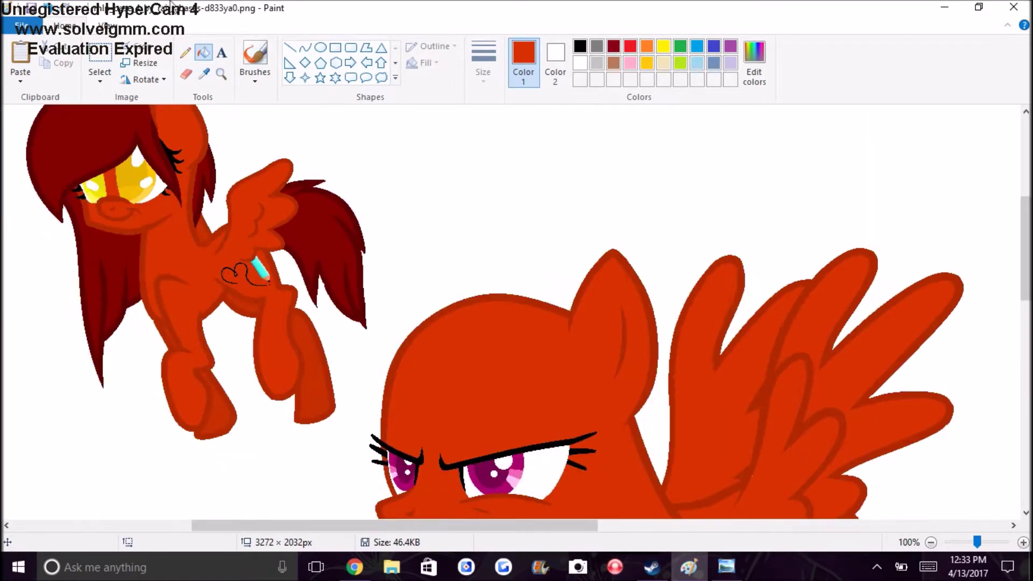
Step: Sample the golden yellow from the reference pony's eye and recolour the base pony's irises and pupils in yellow shades
click(205, 74)
click(92, 184)
scroll(531, 349, down, 4)
click(1023, 542)
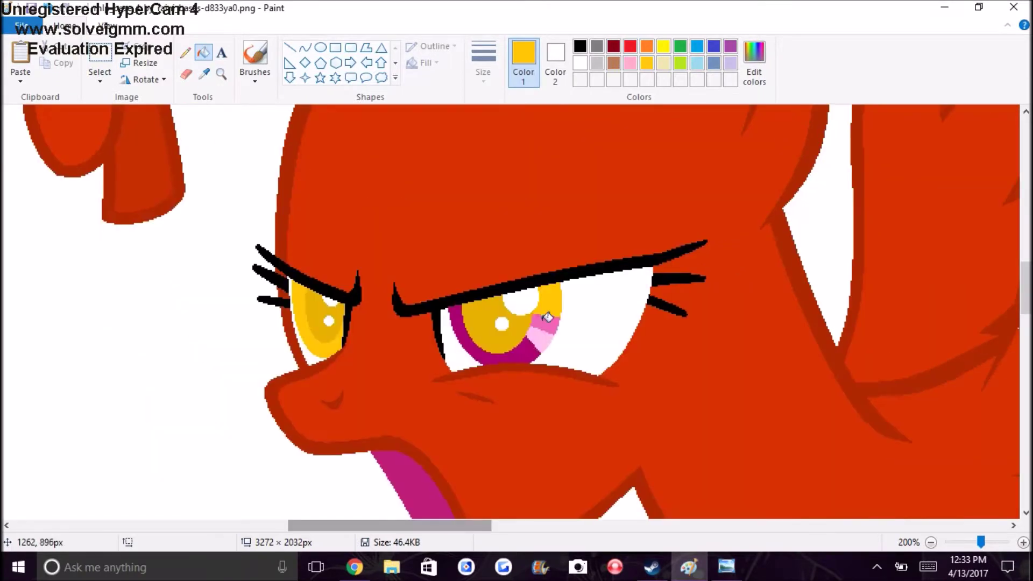
scroll(379, 543, up, 4)
scroll(380, 543, left, 5)
scroll(307, 266, left, 5)
scroll(306, 266, right, 5)
scroll(307, 267, up, 2)
Step: Draw a curve with the thinnest line across the lower part of the larger eye's iris
click(304, 48)
click(483, 62)
click(480, 111)
drag(521, 209, 618, 206)
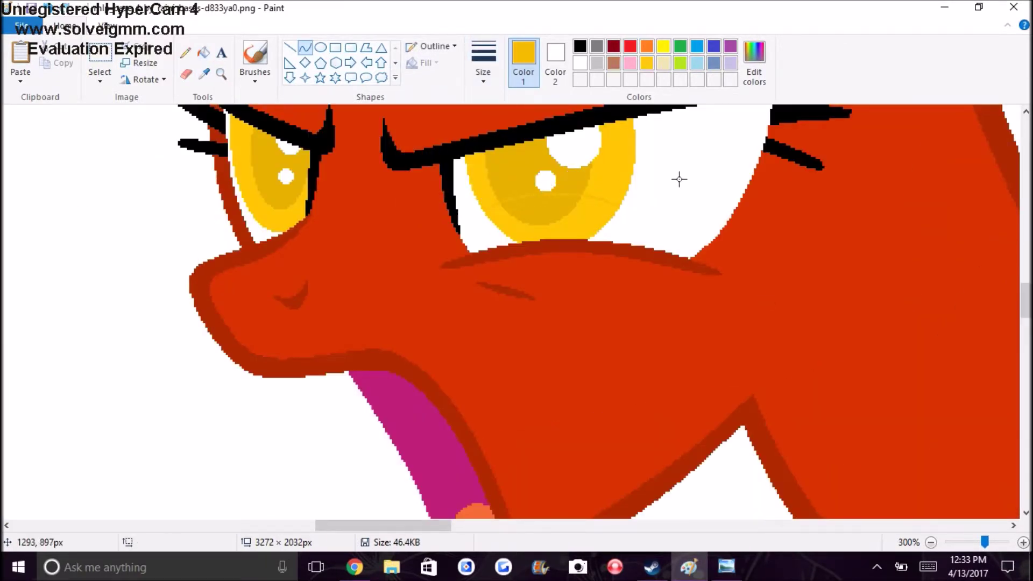
Step: Fill the lower iris bands of both eyes with a lighter yellow using the Fill tool
click(203, 52)
scroll(463, 258, up, 2)
click(578, 265)
scroll(410, 295, up, 2)
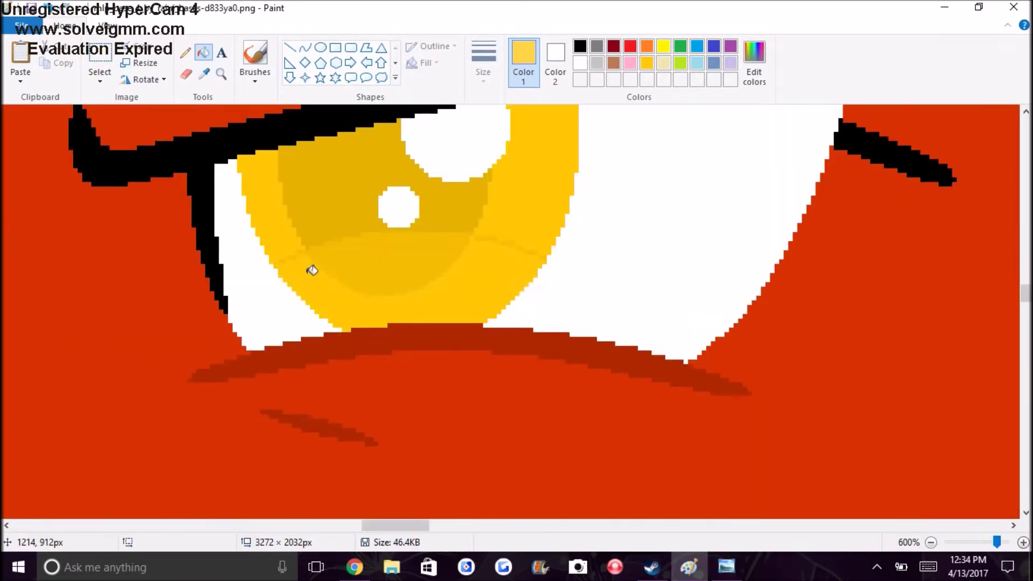
click(312, 269)
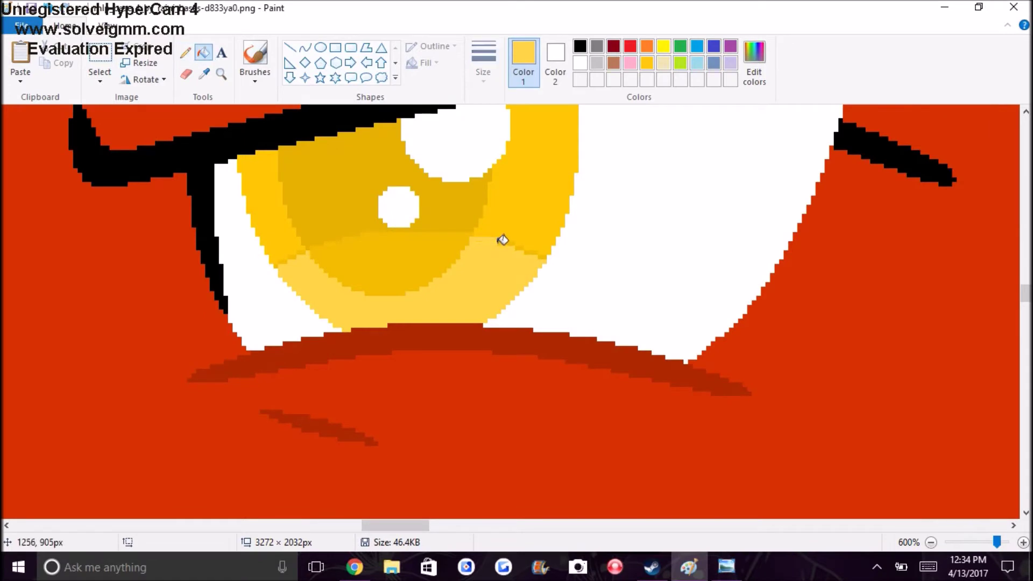
drag(424, 526, 395, 526)
click(185, 52)
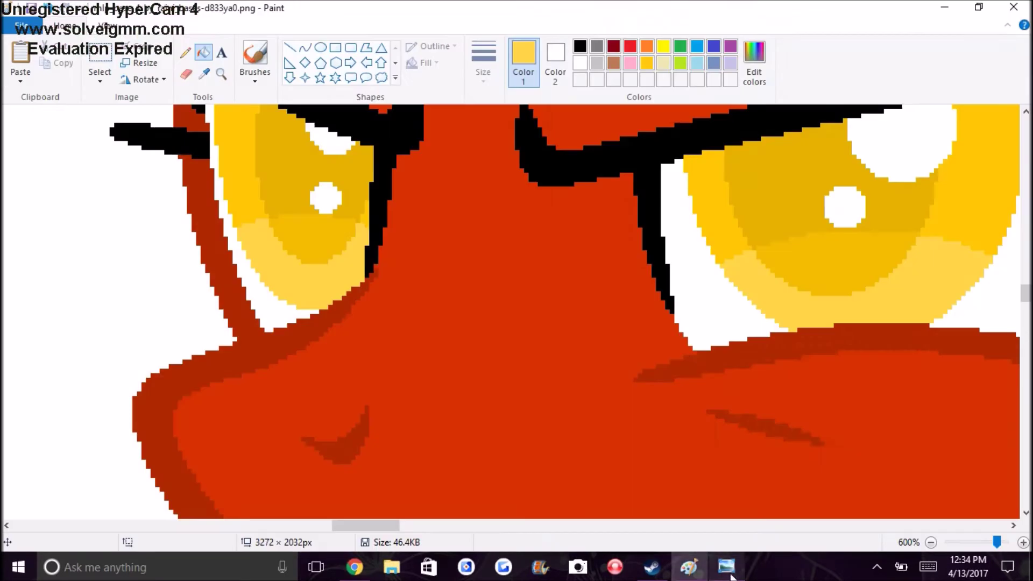
Step: Delete all pieces of the small reference pony from the canvas, leaving only the base pony
click(930, 542)
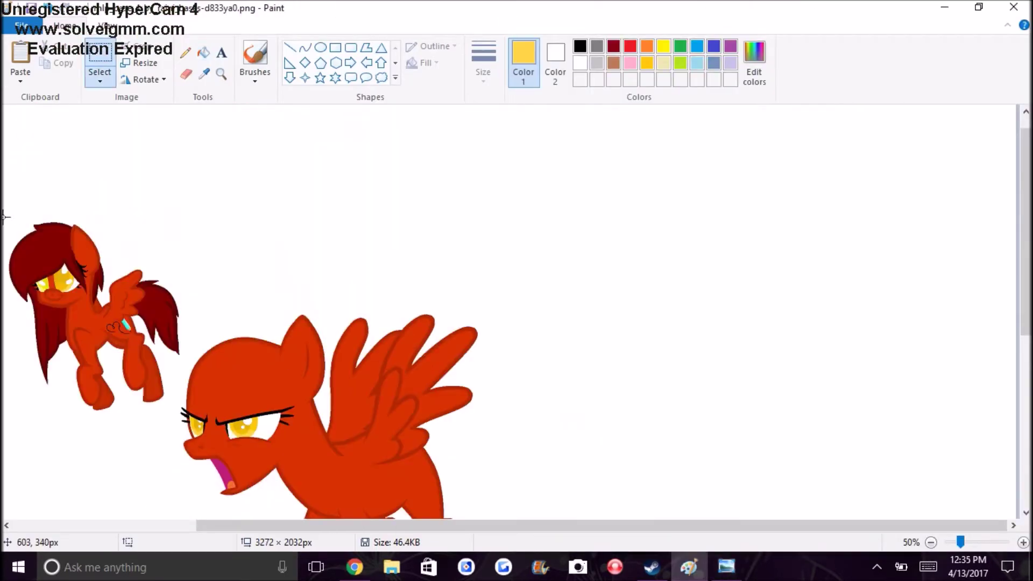
drag(64, 252, 224, 172)
drag(16, 215, 171, 382)
key(Delete)
drag(24, 316, 170, 411)
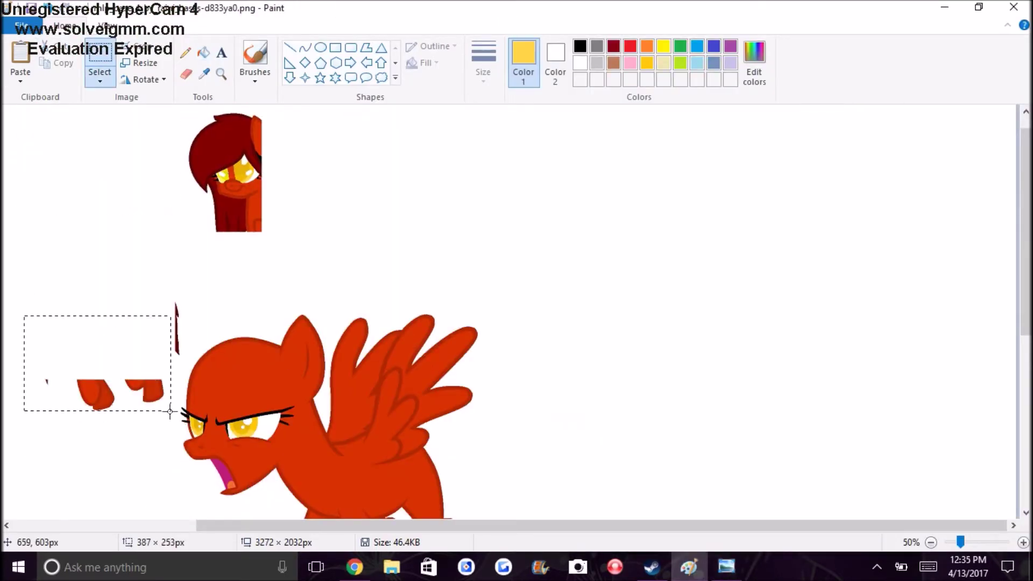
key(Delete)
drag(149, 286, 183, 362)
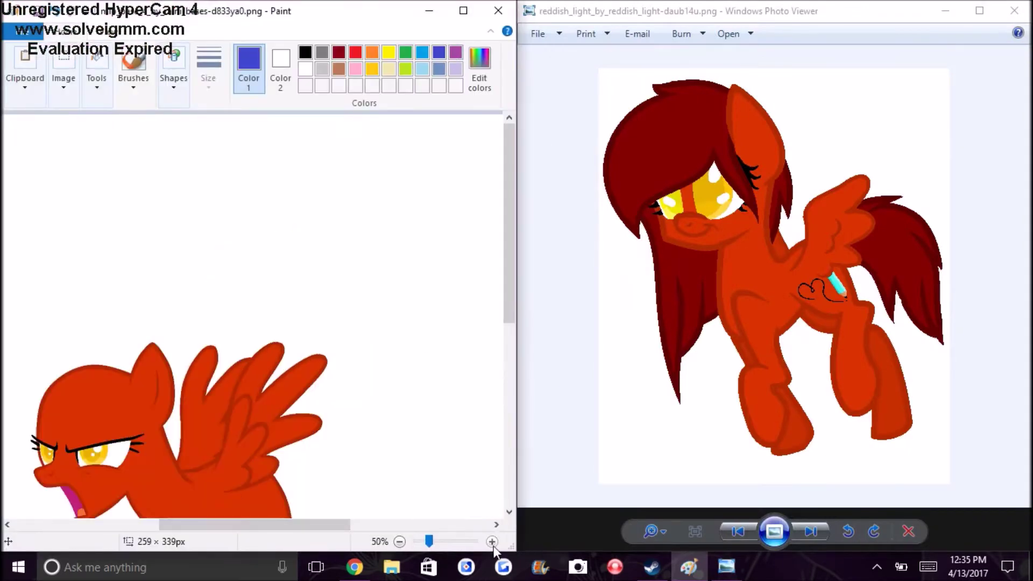
Step: Open the line thickness choices for drawing the mane outline
click(208, 81)
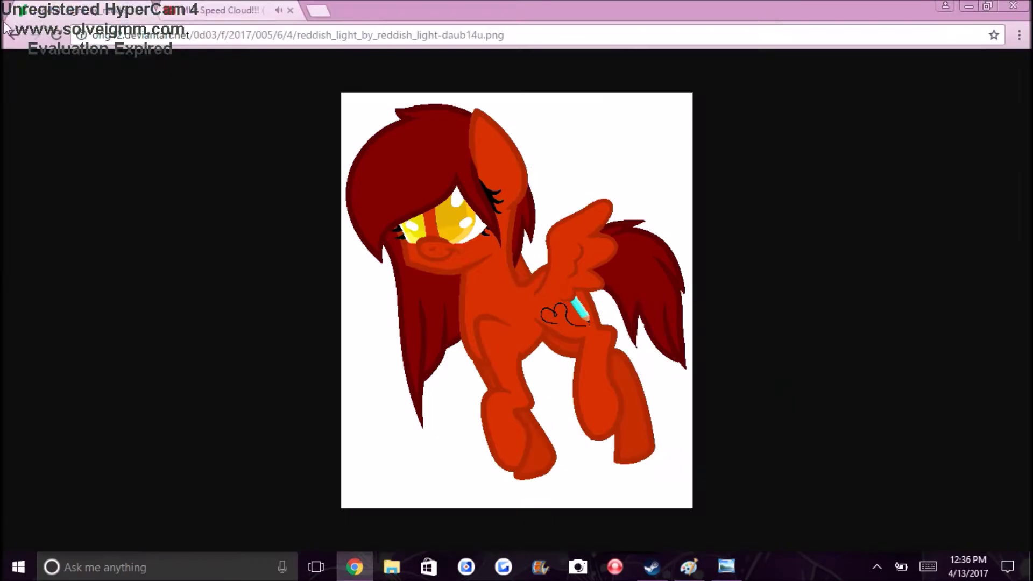
Step: Go back in the browser to the Reddish Light gallery and look through its drawings for a mane reference
key(alt+Left)
key(alt+Left)
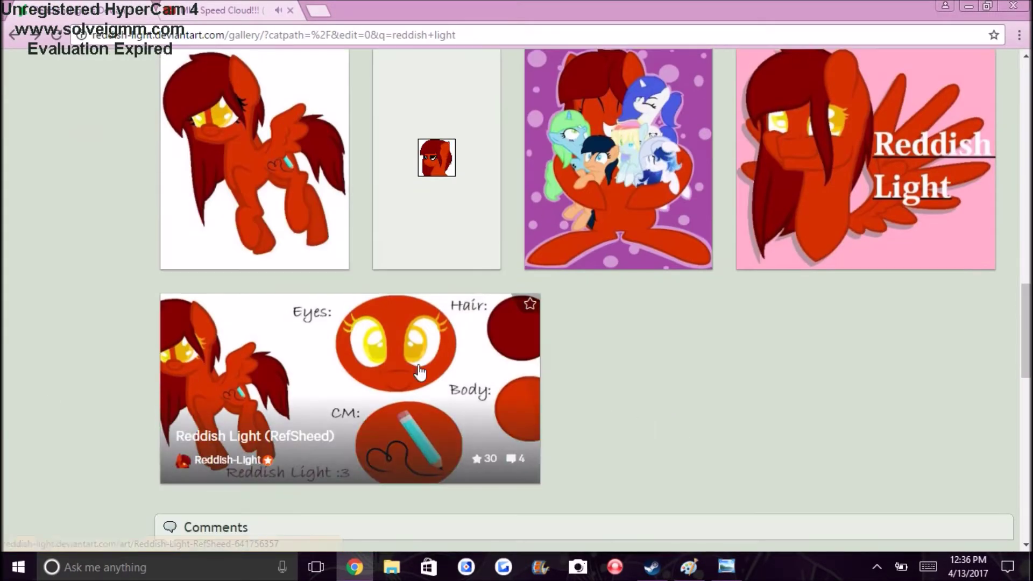
click(343, 297)
key(alt+Left)
scroll(389, 296, up, 5)
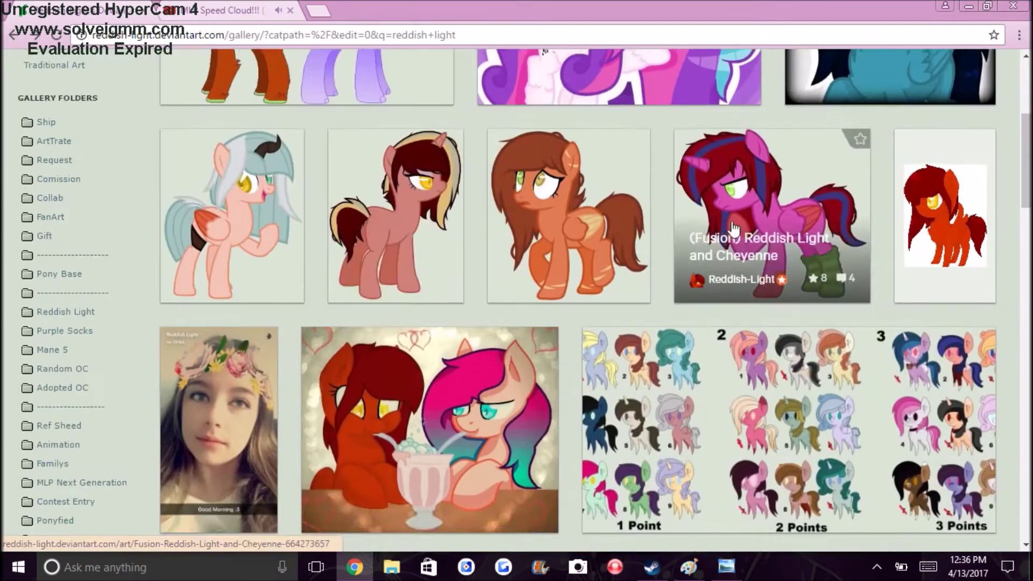
scroll(389, 296, down, 15)
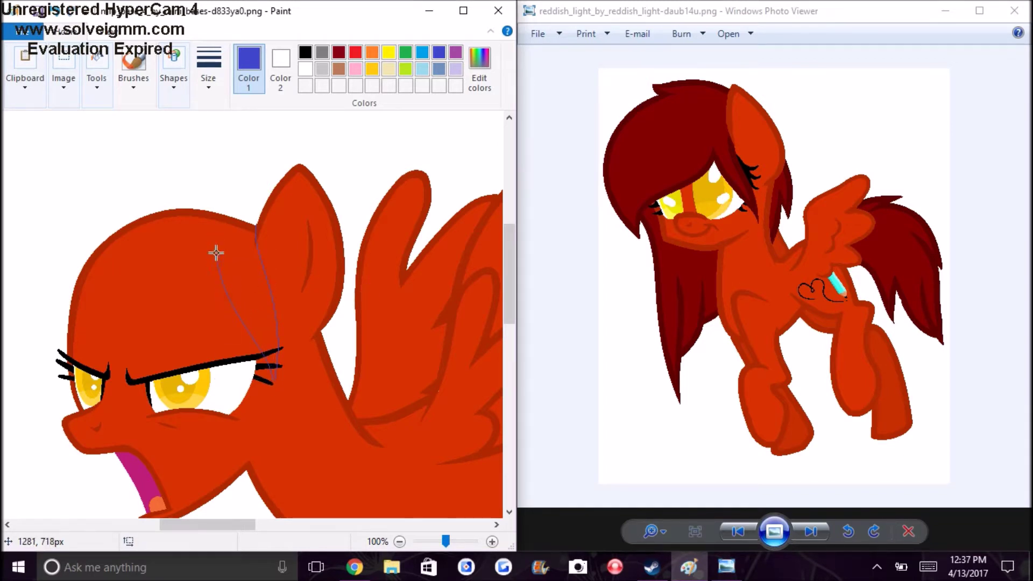
Step: Draw the top and front contours of the mane with thin indigo curves, from the ear to a pointed tip in front of the face
scroll(213, 251, left, 5)
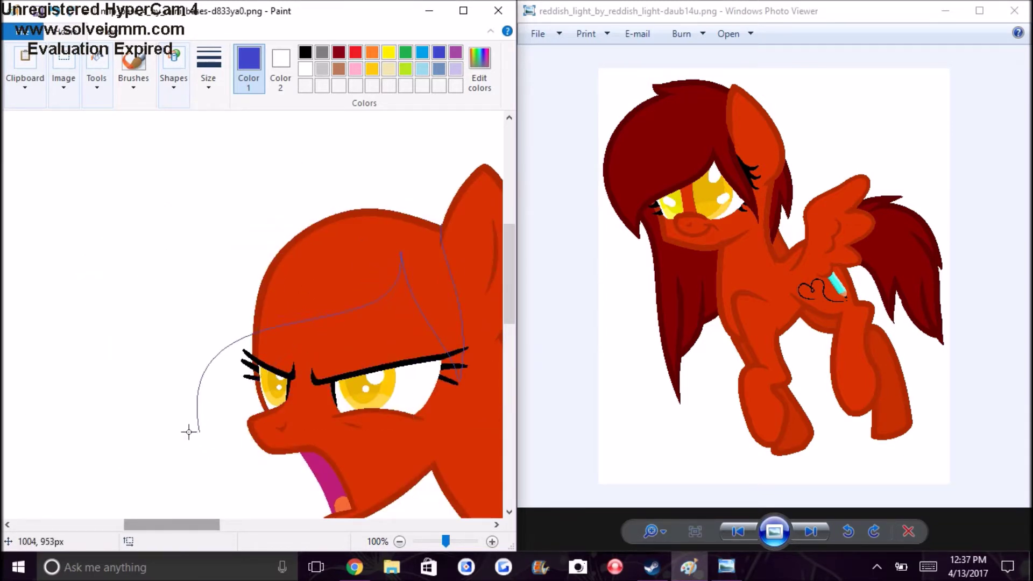
drag(360, 146, 289, 147)
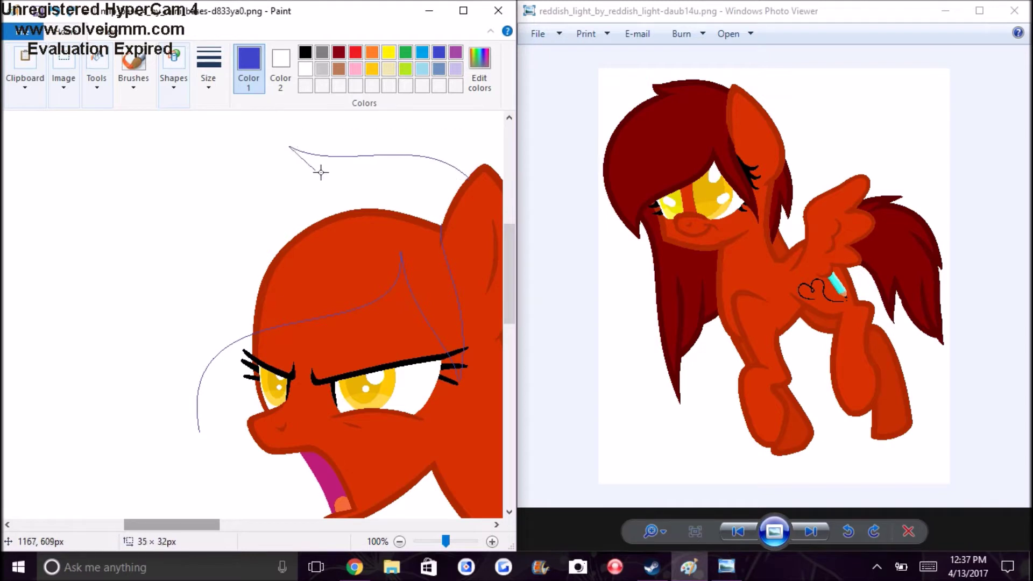
mouse_move(331, 195)
mouse_down()
mouse_move(92, 293)
mouse_move(199, 435)
mouse_up()
drag(267, 156, 318, 172)
drag(318, 172, 131, 178)
drag(469, 177, 231, 143)
drag(350, 150, 396, 107)
drag(311, 172, 304, 165)
Step: Draw the outer edge of the long hanging lock in front of the face and start its inner edge from the tip
scroll(280, 365, down, 3)
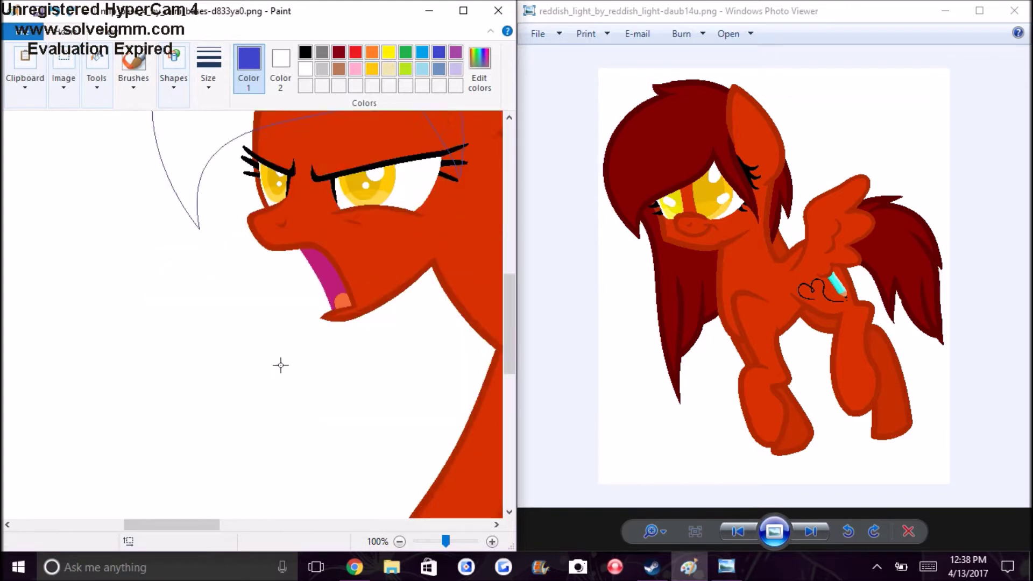
drag(228, 300, 270, 419)
scroll(178, 261, down, 2)
drag(178, 260, 158, 271)
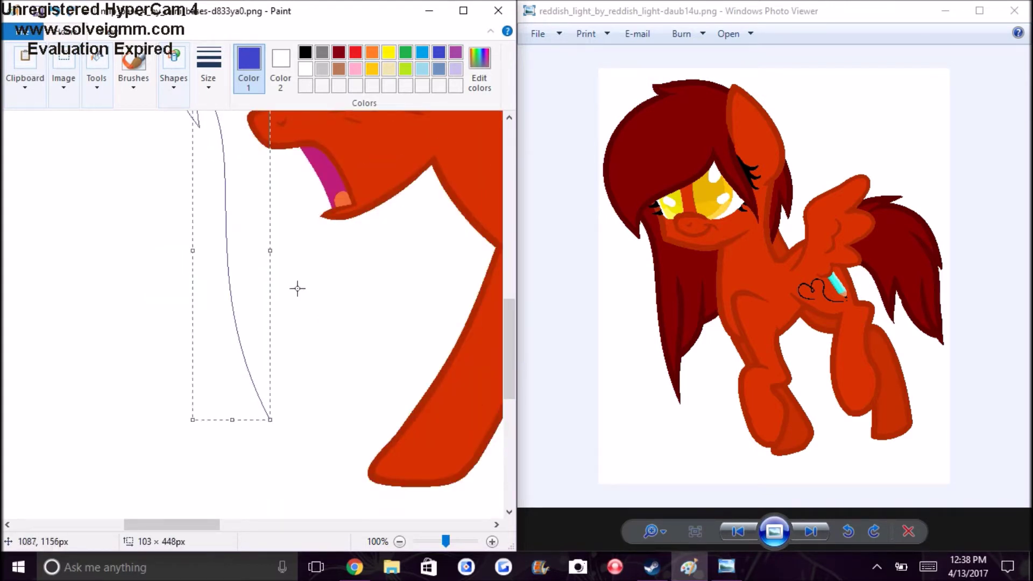
drag(295, 288, 251, 367)
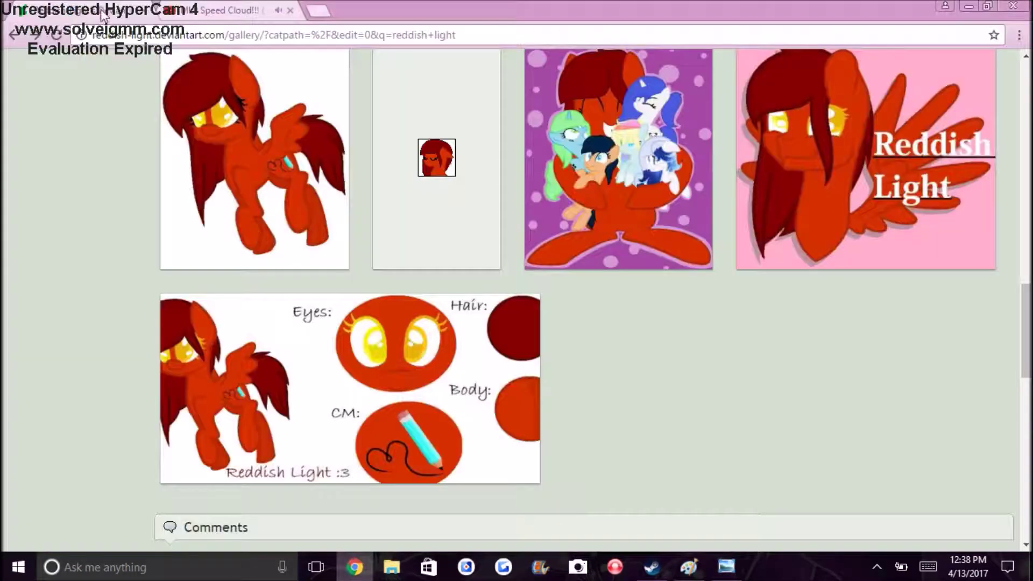
Step: Check the Reddish Light gallery for the mane's shape, return to the drawing and finish the long lock's inner edge
scroll(517, 291, up, 15)
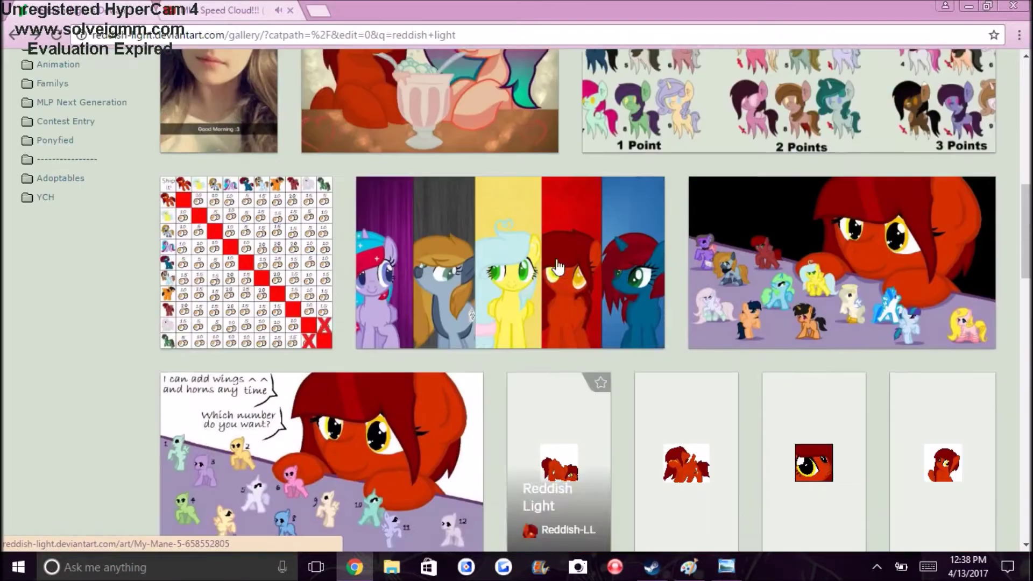
click(726, 567)
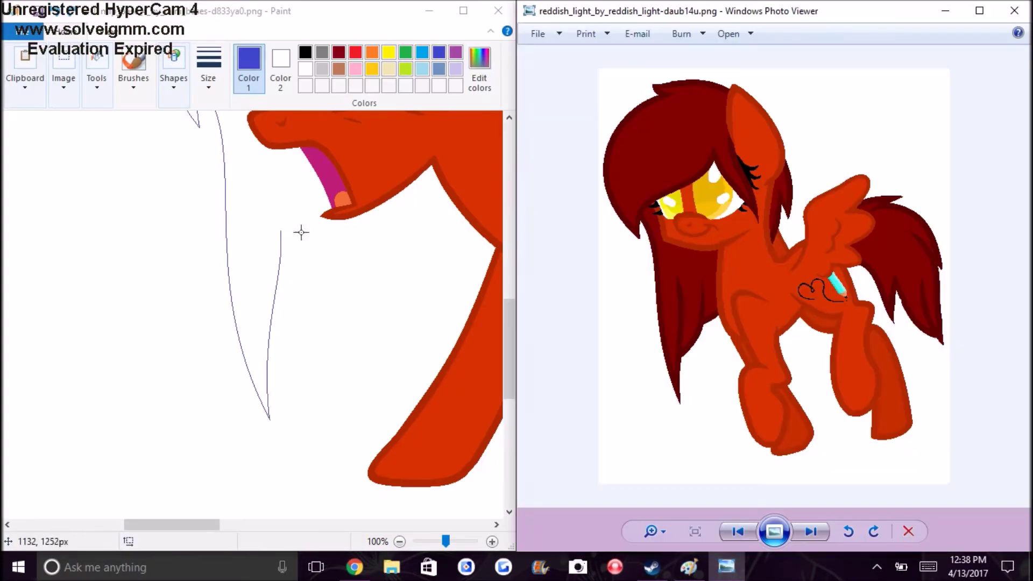
drag(299, 230, 281, 245)
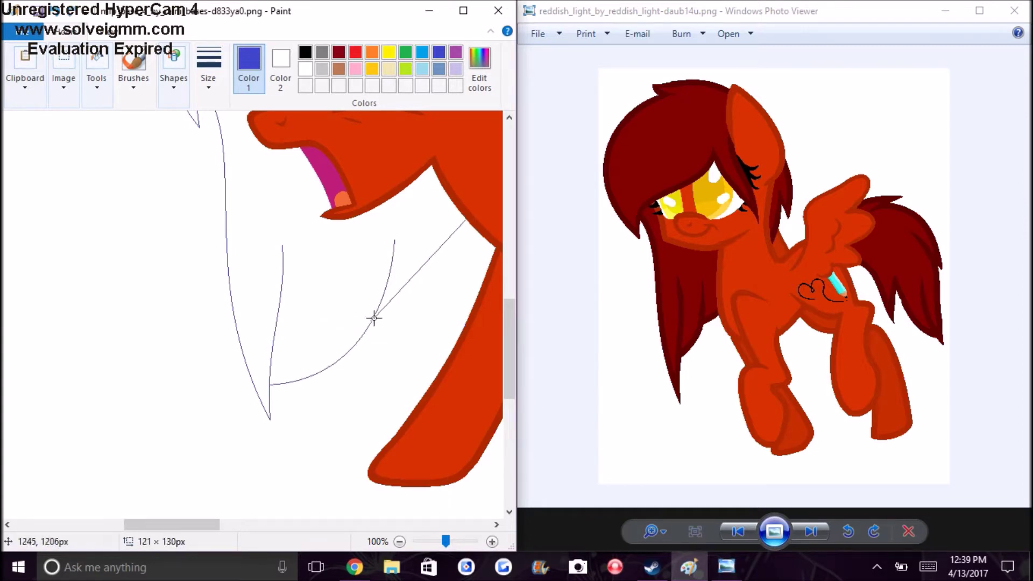
Step: Fill the head area enclosed by the mane outline with white, undoing the stray edit
scroll(465, 225, right, 3)
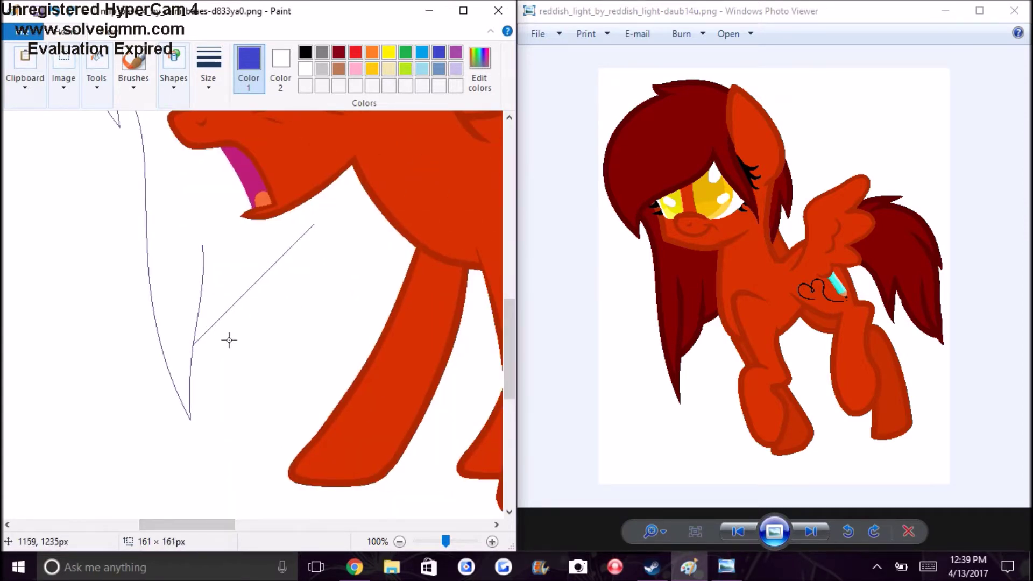
scroll(288, 333, up, 5)
click(97, 81)
click(85, 129)
key(ctrl+z)
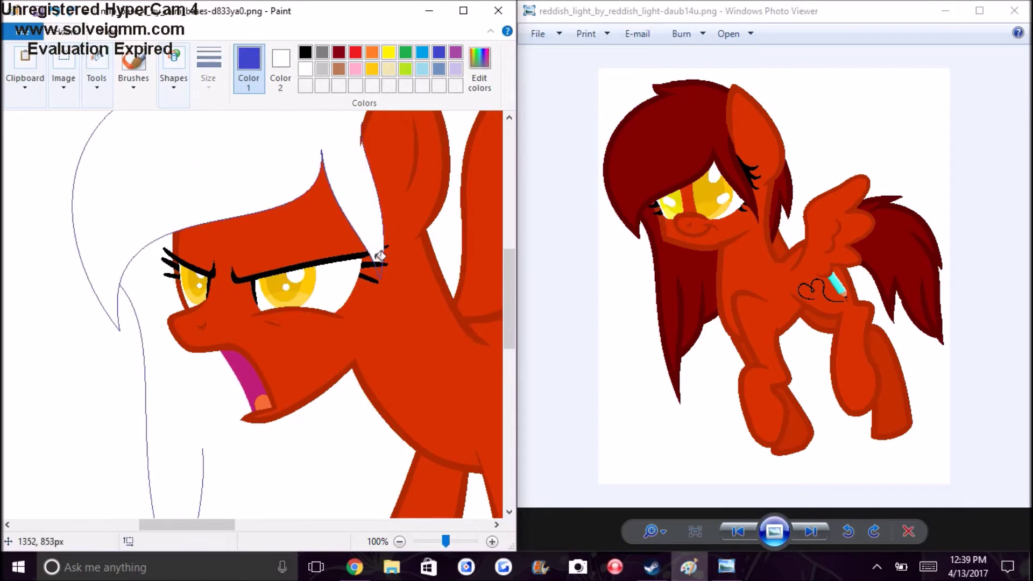
Step: Clean up the fringe's pointed tip over the eyelashes so that it is white down to its end
scroll(382, 265, up, 2)
scroll(230, 224, right, 1)
scroll(277, 260, down, 3)
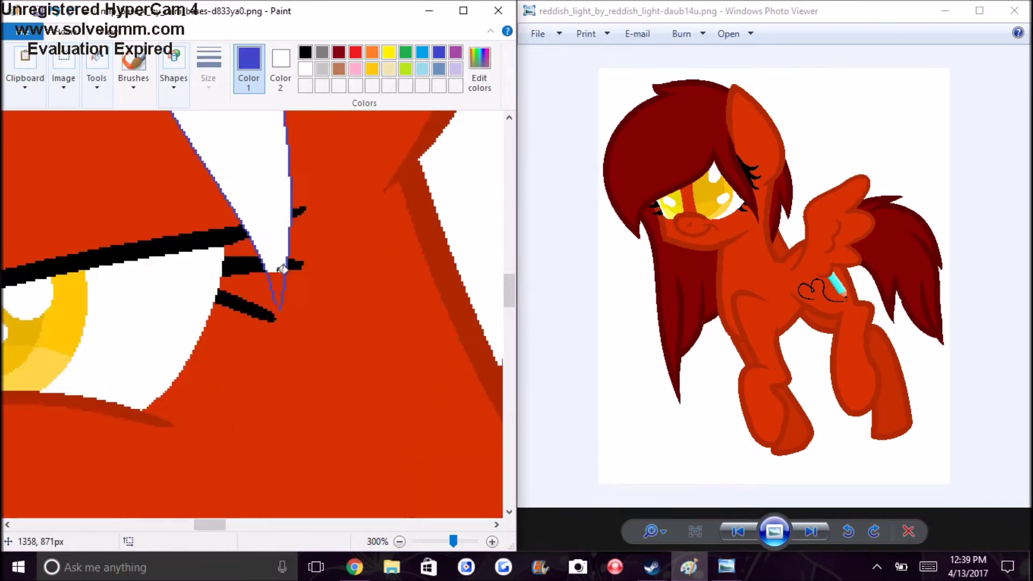
click(134, 62)
click(97, 81)
click(81, 148)
scroll(271, 275, down, 2)
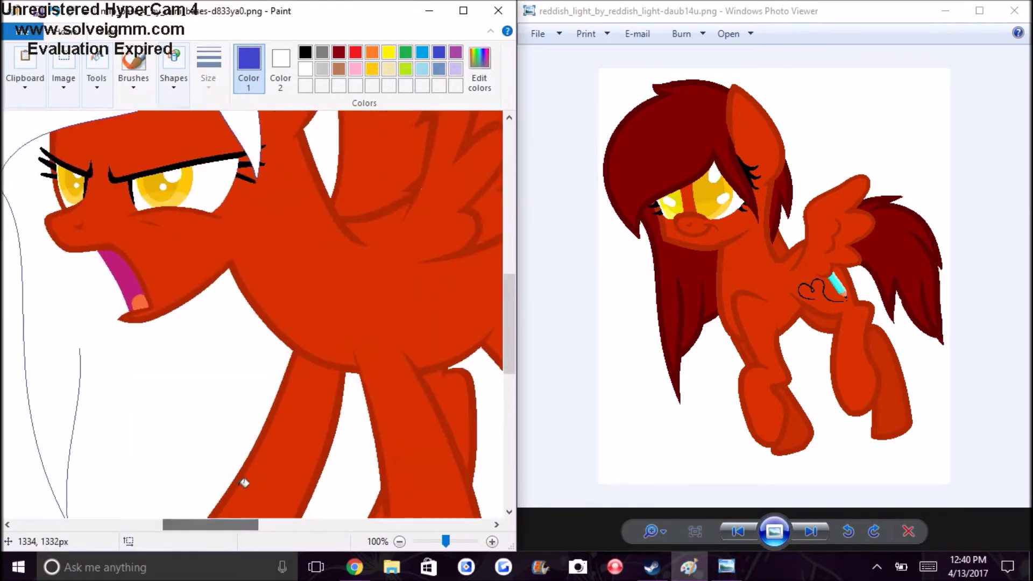
Step: Try to draw a curved lower mane edge from the long lock up toward the chin, and undo it
scroll(215, 269, down, 5)
scroll(215, 269, up, 1)
click(173, 81)
click(63, 118)
mouse_move(133, 422)
mouse_down()
mouse_move(331, 214)
mouse_move(306, 380)
mouse_up()
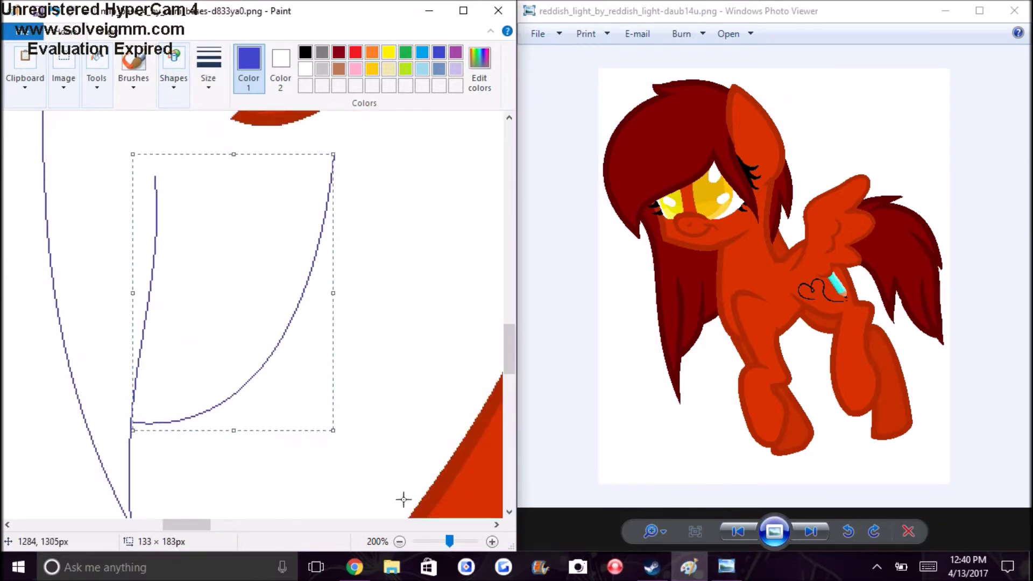
scroll(150, 330, down, 1)
scroll(203, 477, up, 3)
scroll(267, 345, down, 3)
drag(235, 381, 294, 235)
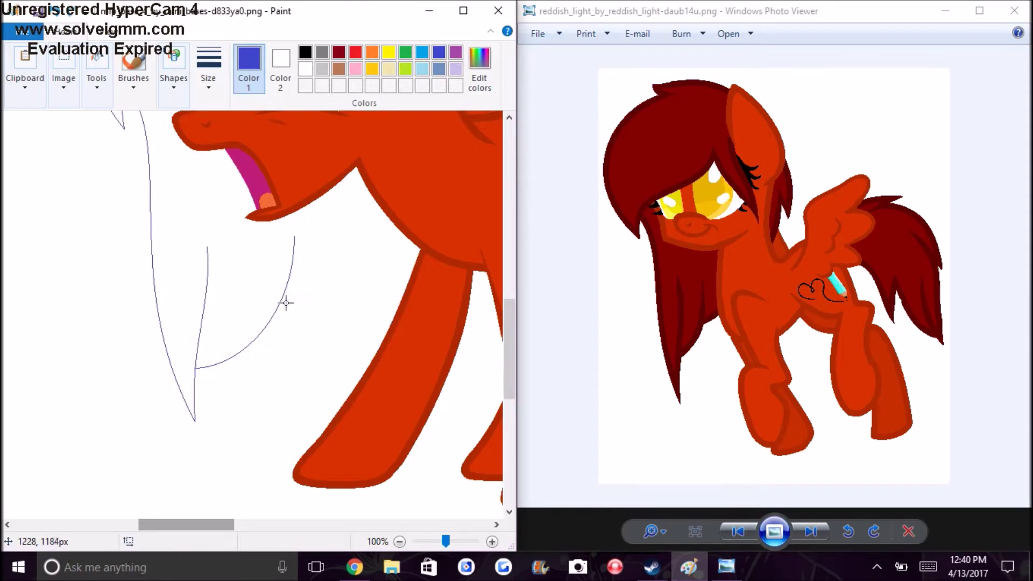
scroll(363, 287, up, 3)
scroll(268, 323, down, 3)
key(ctrl+z)
key(ctrl+z)
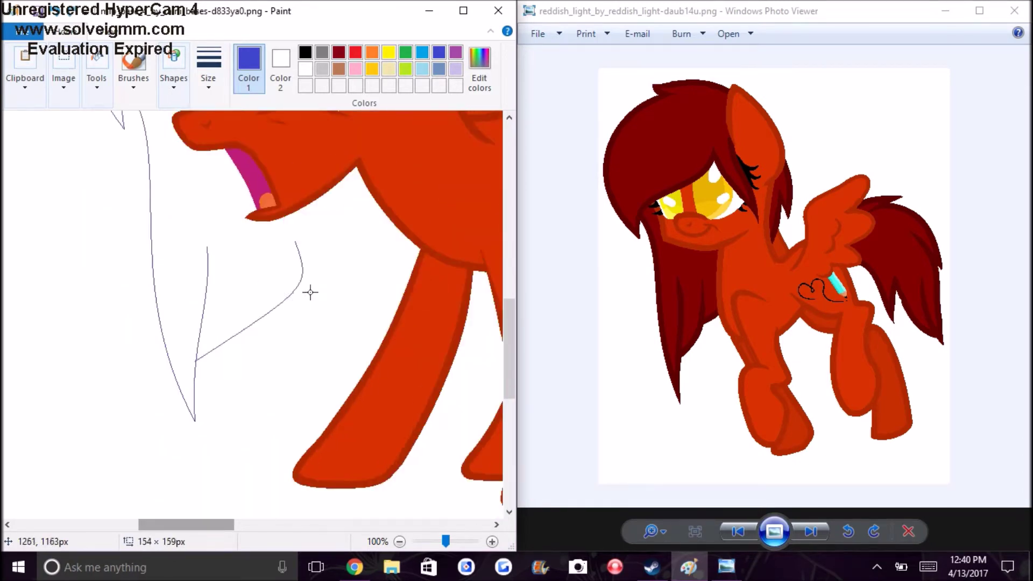
Step: Draw the mane's curved lower edge from the long lock, about 156 × 182 px, and continue it with a second curve to the chest
drag(296, 304, 312, 234)
drag(312, 236, 375, 286)
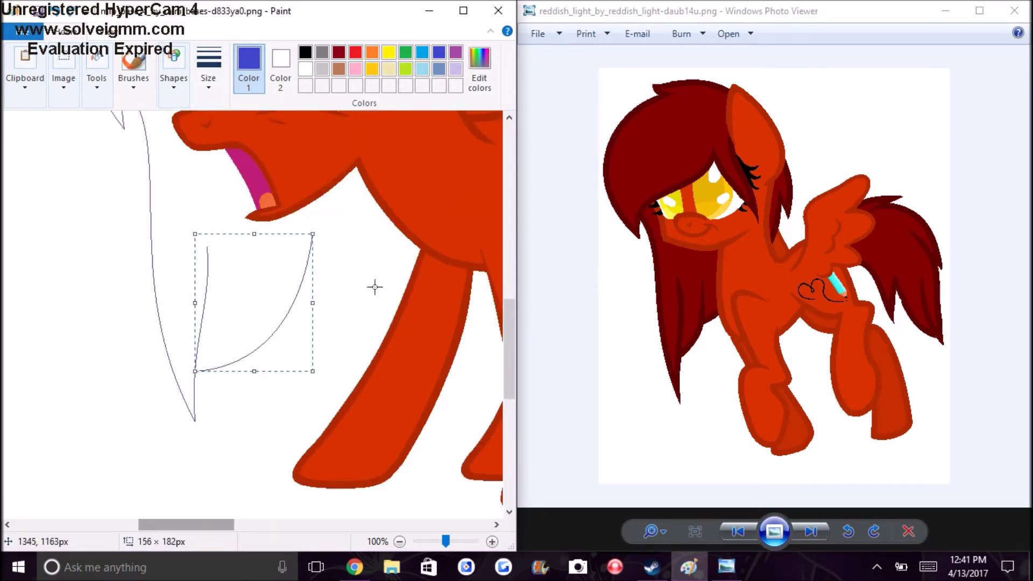
scroll(370, 295, down, 2)
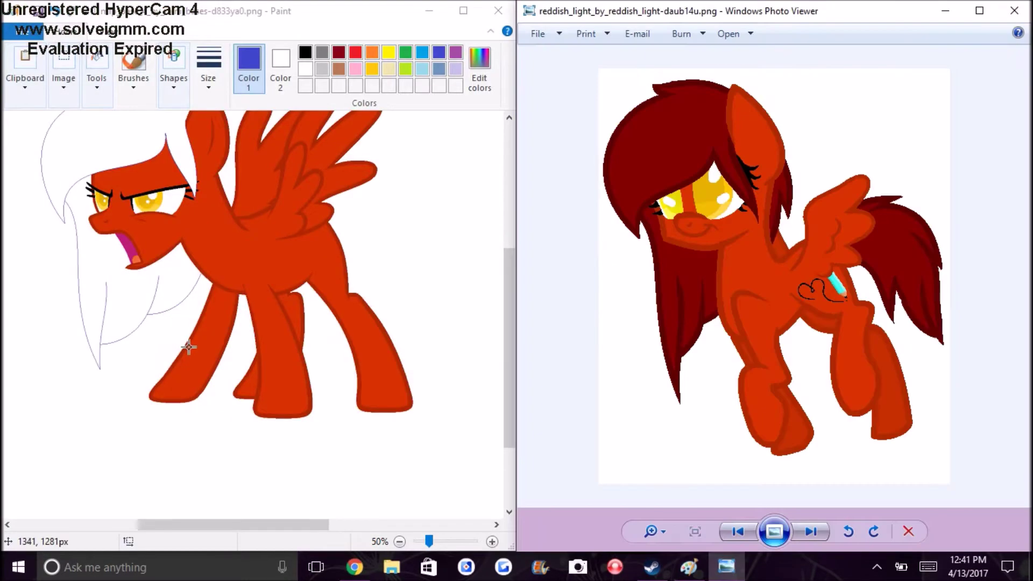
Step: Draw a curve about 65 × 228 px along the fringe's rear edge, from the base of the ear down past the eyelashes
scroll(249, 336, up, 2)
scroll(316, 441, up, 10)
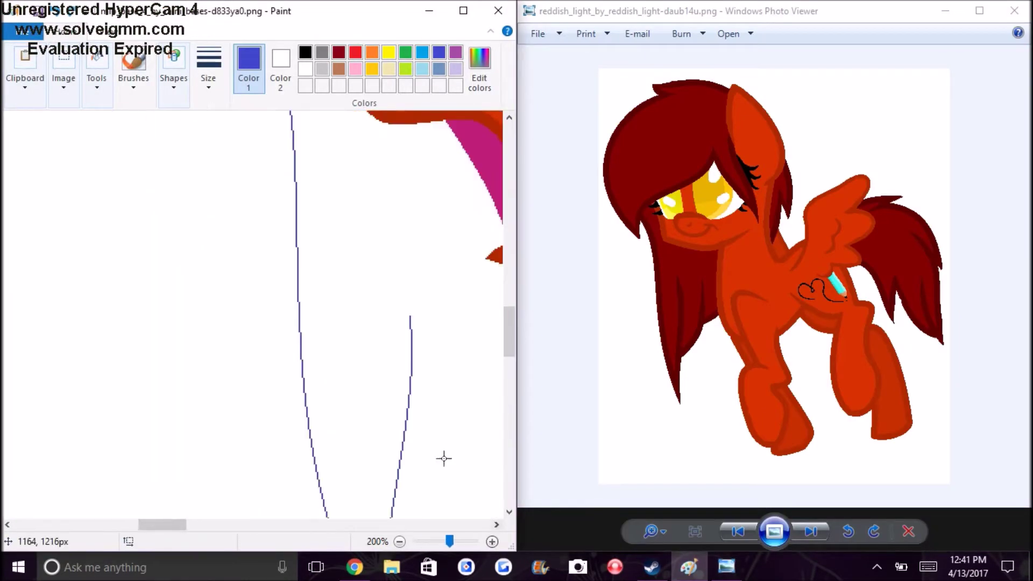
drag(207, 524, 166, 524)
click(97, 78)
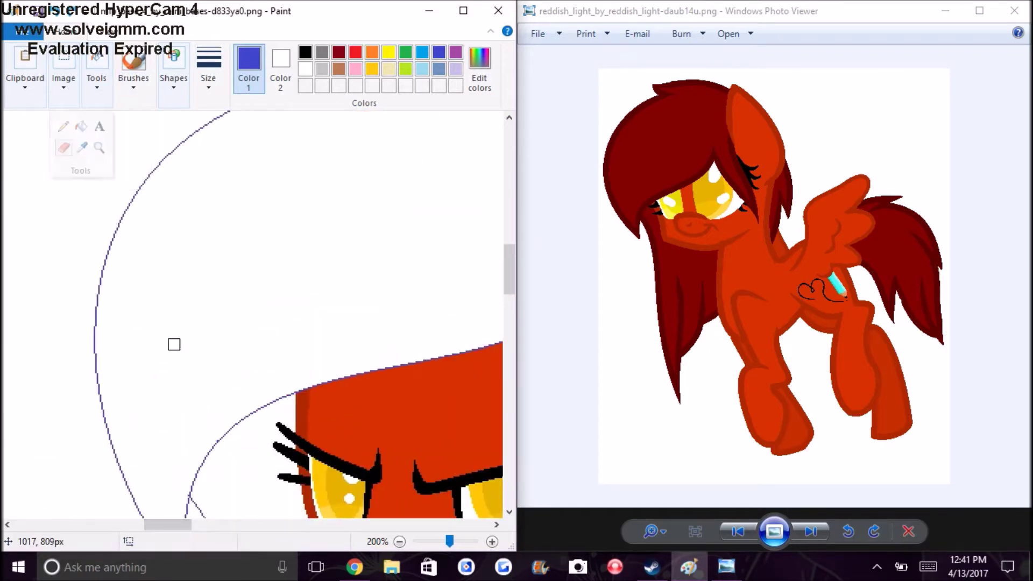
click(173, 78)
click(69, 119)
scroll(331, 171, right, 3)
drag(330, 171, 375, 506)
drag(329, 194, 324, 208)
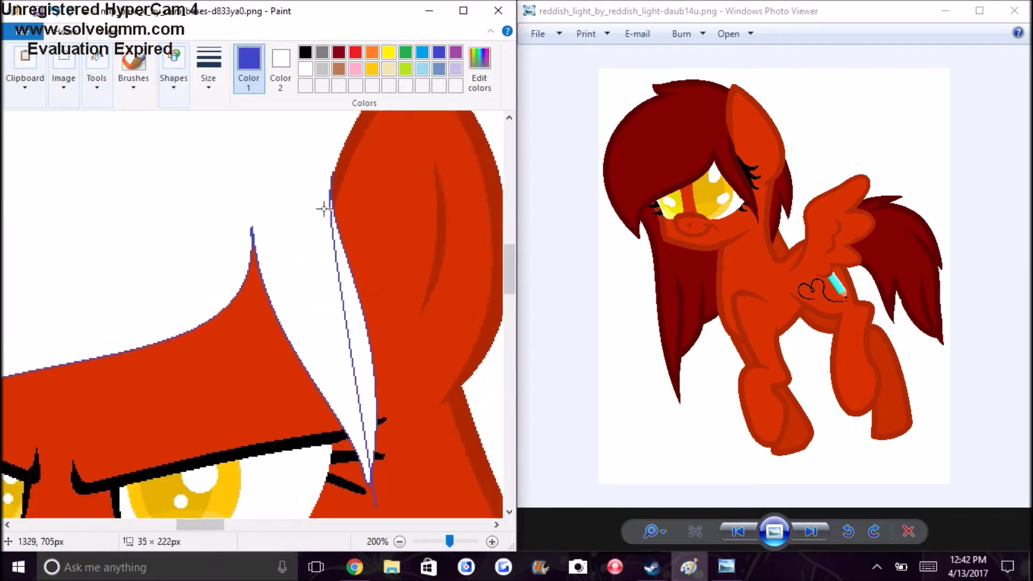
drag(375, 514, 327, 207)
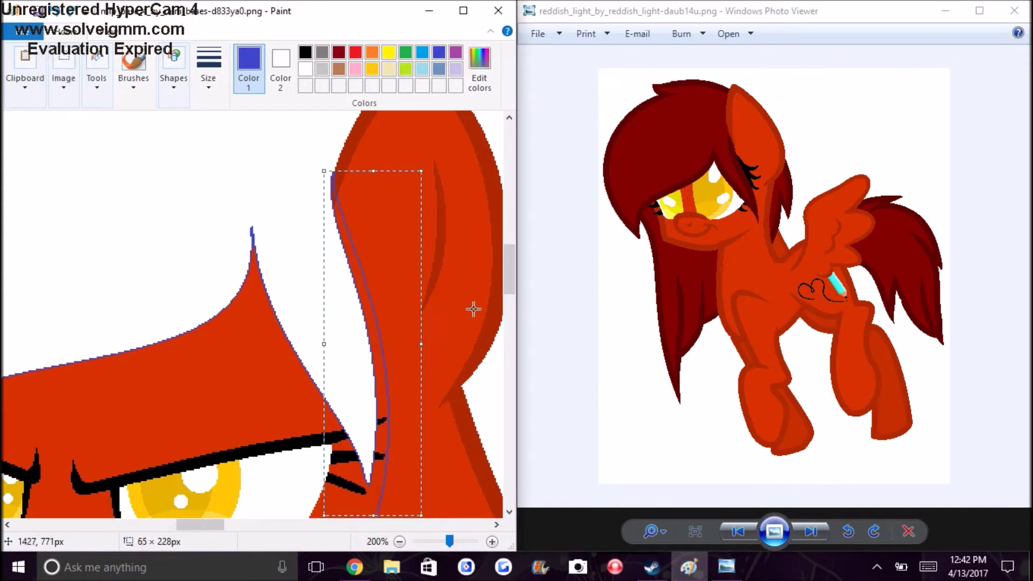
Step: Draw a curve about 82 × 190 px along the fringe tip's front edge, from the forehead peak past the eyelashes, and fill the outline band blue
scroll(373, 307, down, 4)
scroll(356, 334, up, 2)
drag(355, 371, 317, 318)
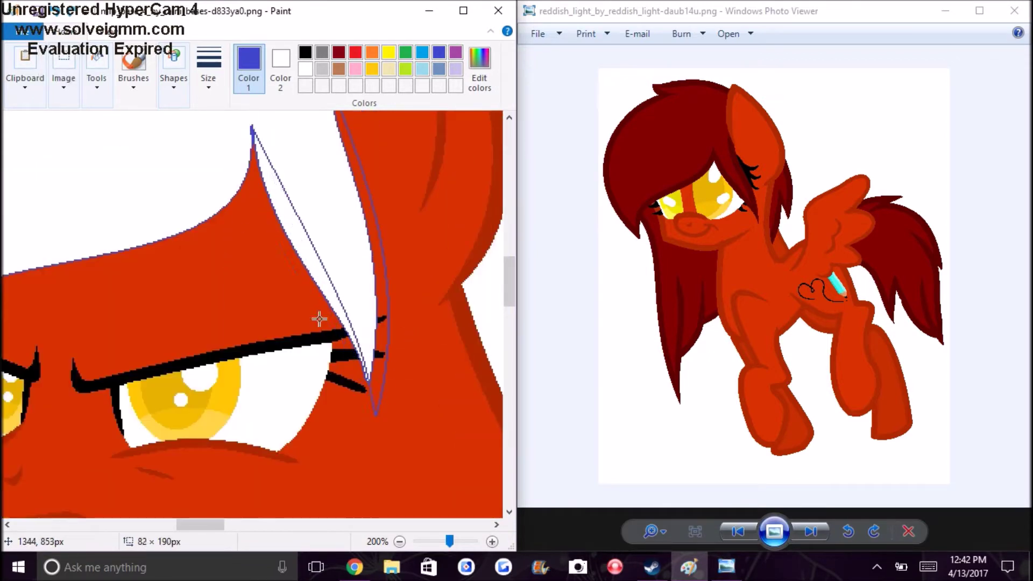
scroll(371, 344, up, 3)
scroll(375, 298, down, 3)
Step: Draw a curve about 331 × 222 px beneath the fringe's lower edge, from the forehead peak toward the front lock
drag(200, 524, 182, 525)
click(173, 78)
click(83, 141)
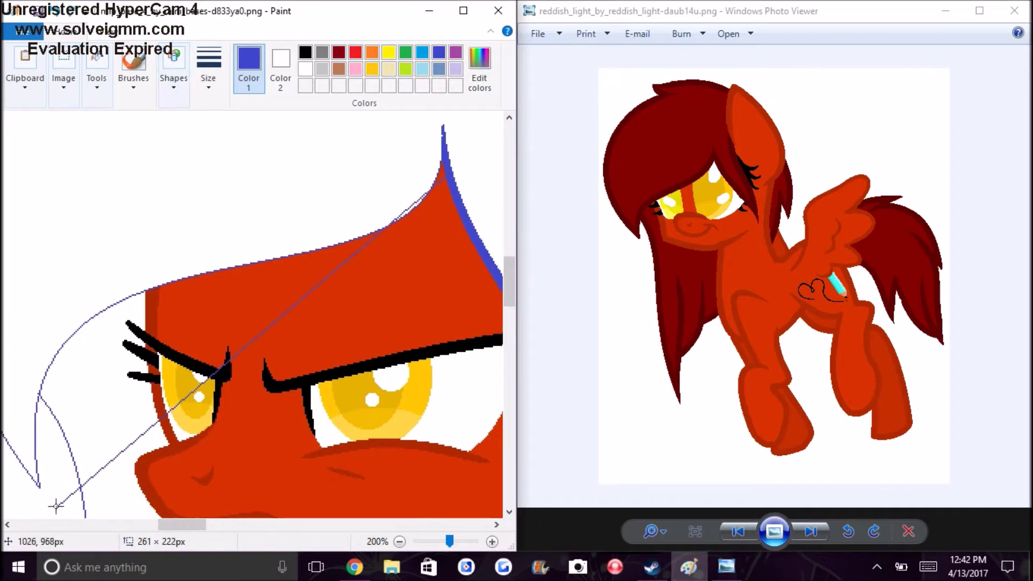
scroll(270, 168, down, 1)
drag(82, 310, 270, 167)
scroll(269, 152, down, 2)
scroll(246, 341, up, 3)
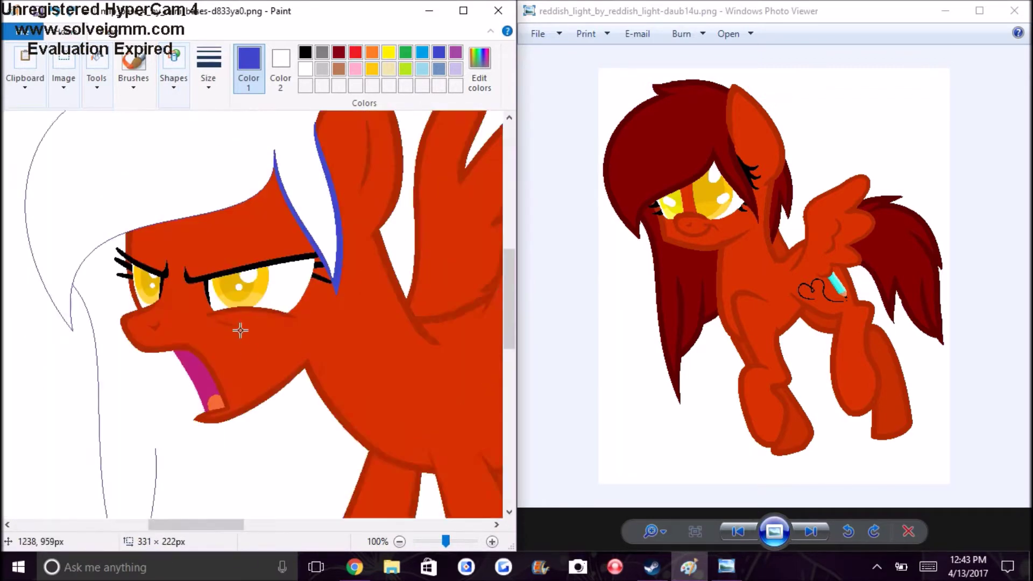
Step: Erase a stretch of the inner fringe line on the forehead above the eyes
scroll(441, 281, down, 3)
drag(203, 148, 295, 138)
click(97, 81)
click(64, 148)
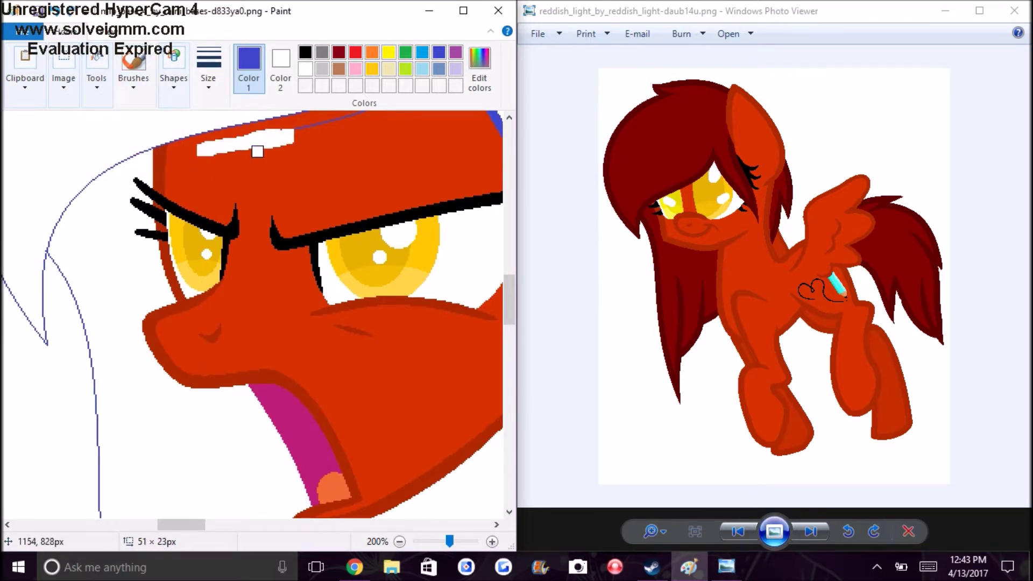
Step: Draw a curve about 282 × 387 px inside the mane's front outline up to the crown, and fill the outline band blue
mouse_move(56, 371)
mouse_down()
mouse_move(248, 129)
mouse_move(6, 145)
mouse_move(278, 135)
mouse_move(56, 171)
mouse_up()
click(399, 541)
scroll(214, 387, up, 5)
click(492, 542)
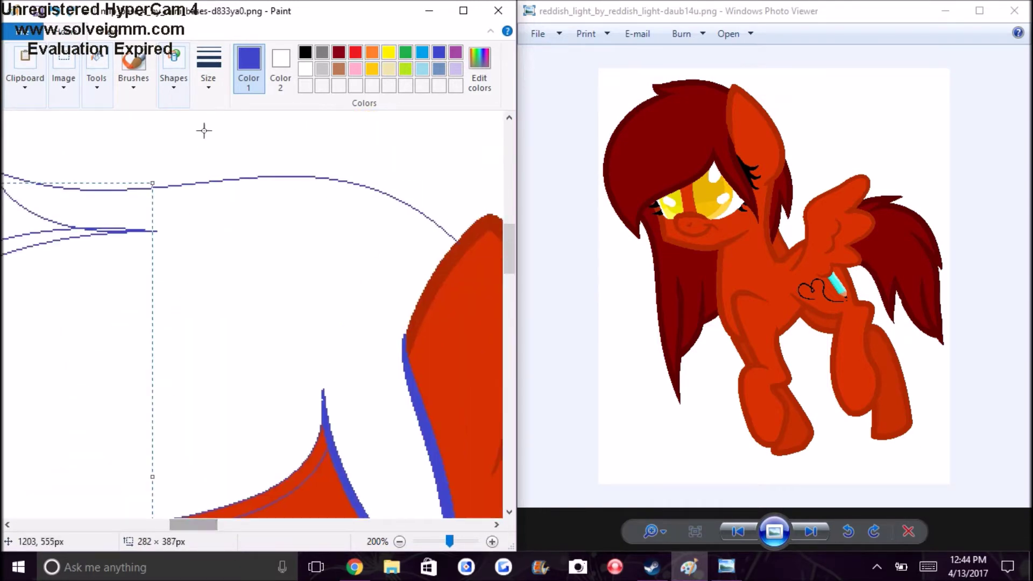
click(107, 229)
Step: Fill the fringe's lower outline band blue as far as the front lock, and fill the white forehead patch with the coat's red
scroll(134, 231, down, 4)
click(160, 325)
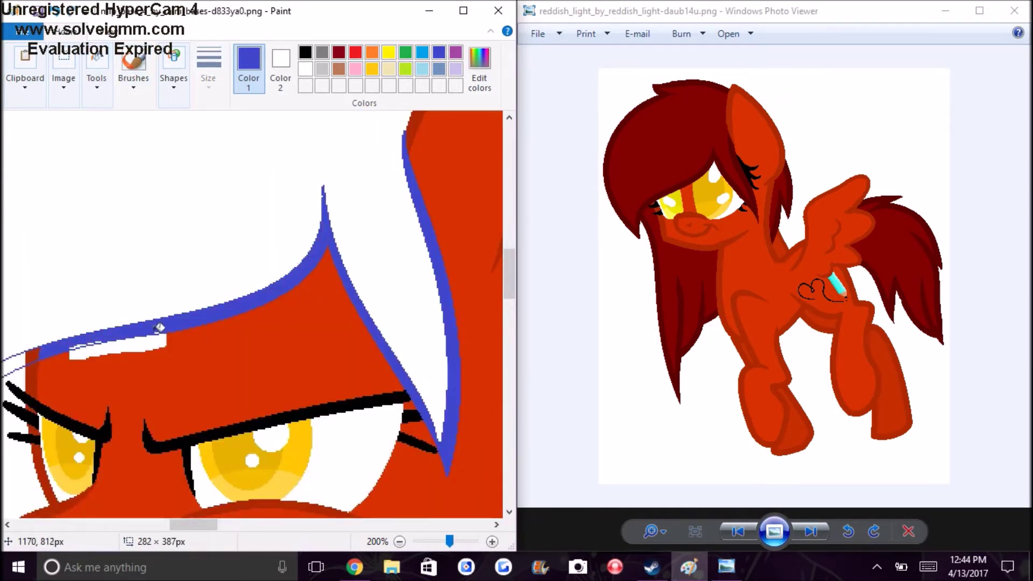
click(97, 67)
click(83, 125)
click(118, 346)
drag(194, 525, 171, 524)
scroll(276, 246, down, 2)
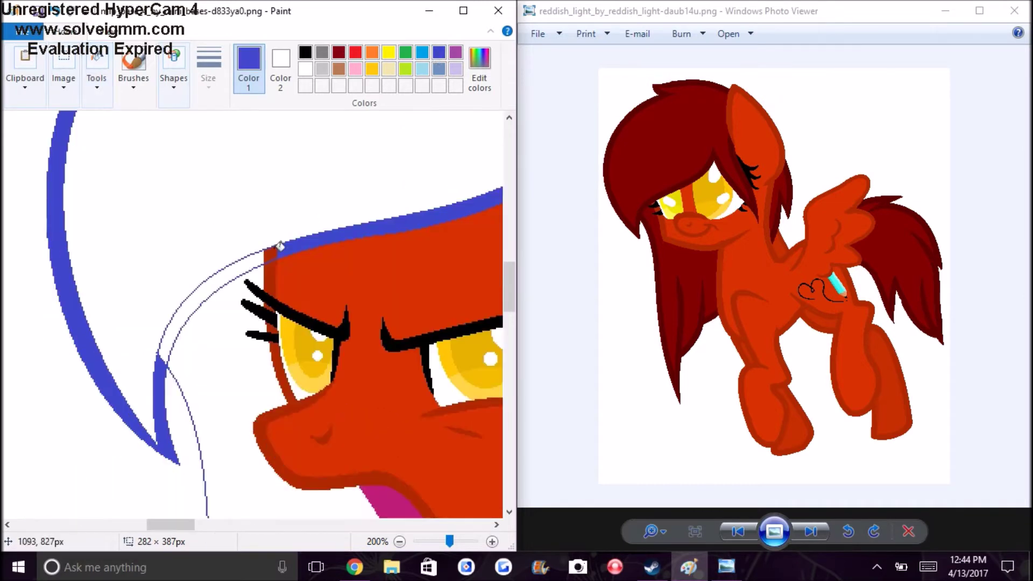
click(197, 334)
click(97, 68)
click(69, 139)
scroll(120, 357, down, 1)
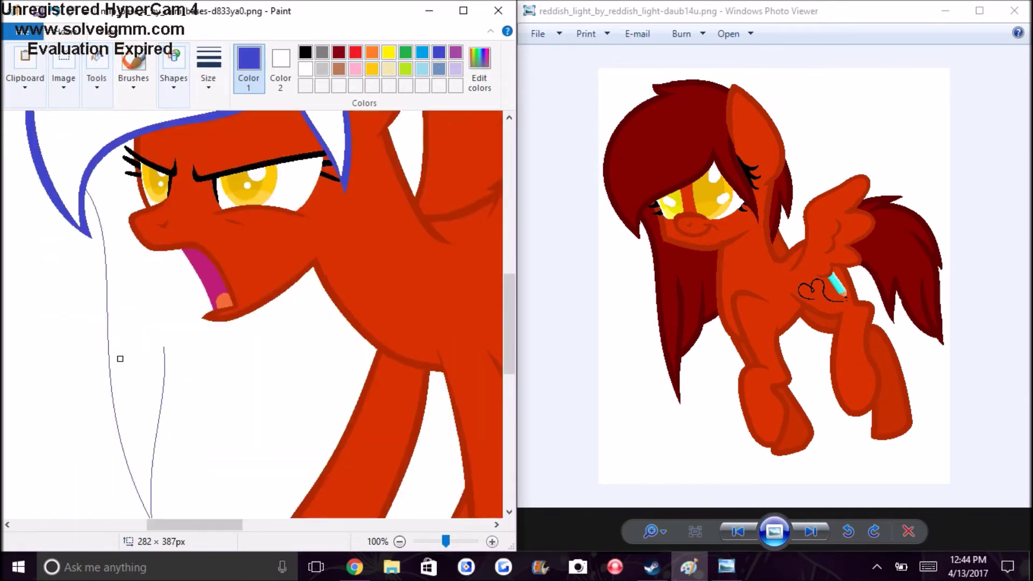
Step: Draw a curve about 204 × 41 px above the mane's top outline, ending at the ear
scroll(162, 269, up, 3)
click(208, 80)
click(173, 75)
click(82, 125)
scroll(208, 376, up, 1)
scroll(207, 377, down, 1)
drag(36, 123, 298, 173)
drag(162, 151, 267, 115)
drag(108, 140, 59, 143)
scroll(177, 115, up, 1)
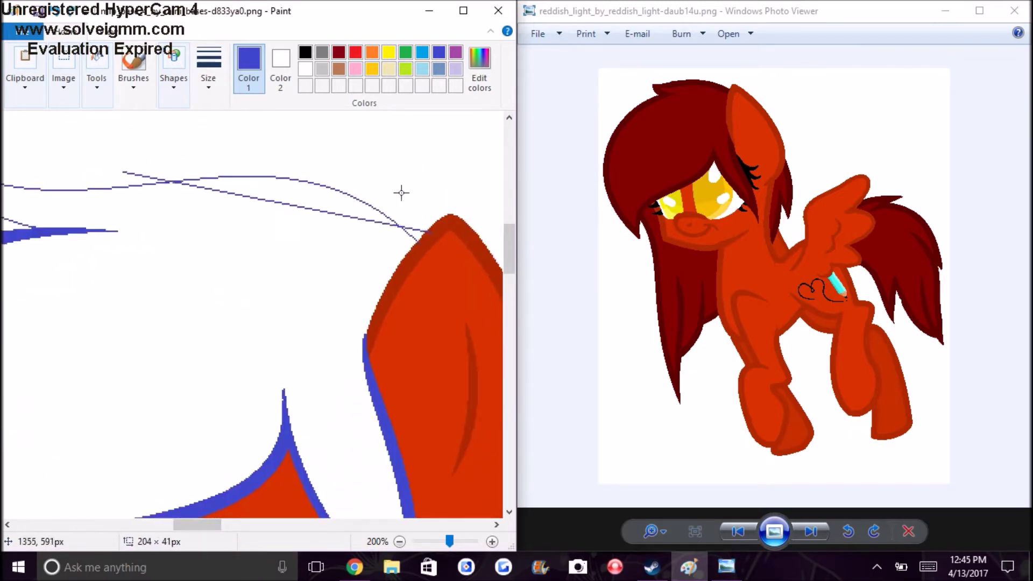
Step: Continue the upper outline with a second curve along the top of the mane to the tip of the crown's tuft
click(135, 67)
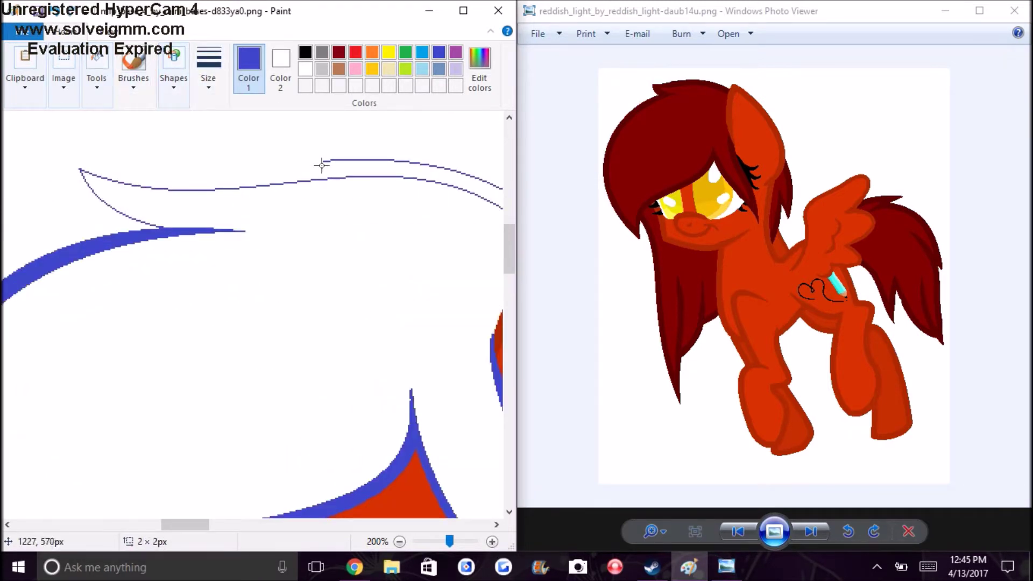
drag(323, 161, 70, 157)
drag(191, 167, 191, 201)
drag(71, 156, 67, 154)
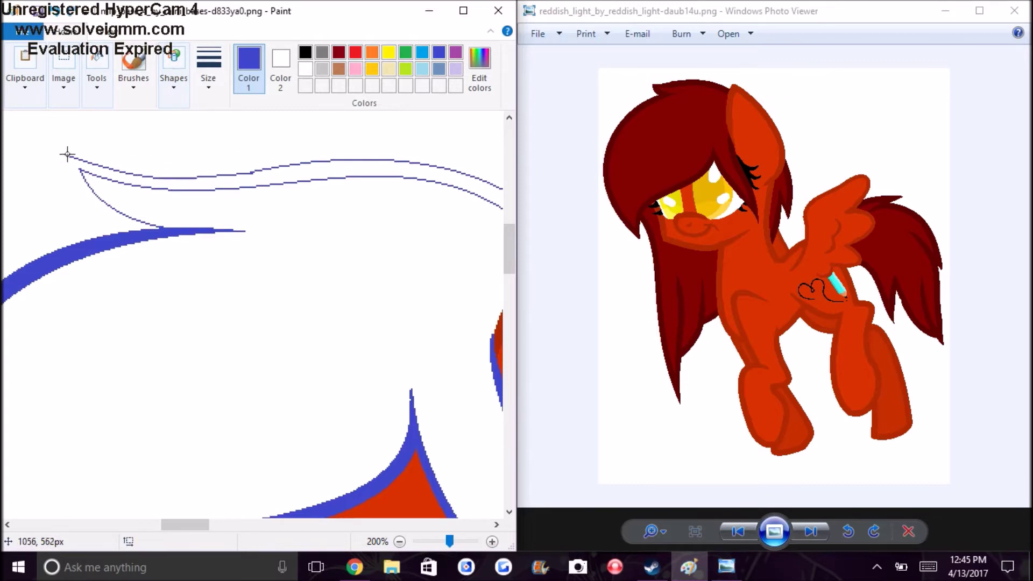
scroll(369, 341, up, 3)
scroll(369, 342, down, 2)
Step: Pick the pony's brown-red body outline colour as the drawing colour
click(96, 78)
click(82, 162)
click(215, 337)
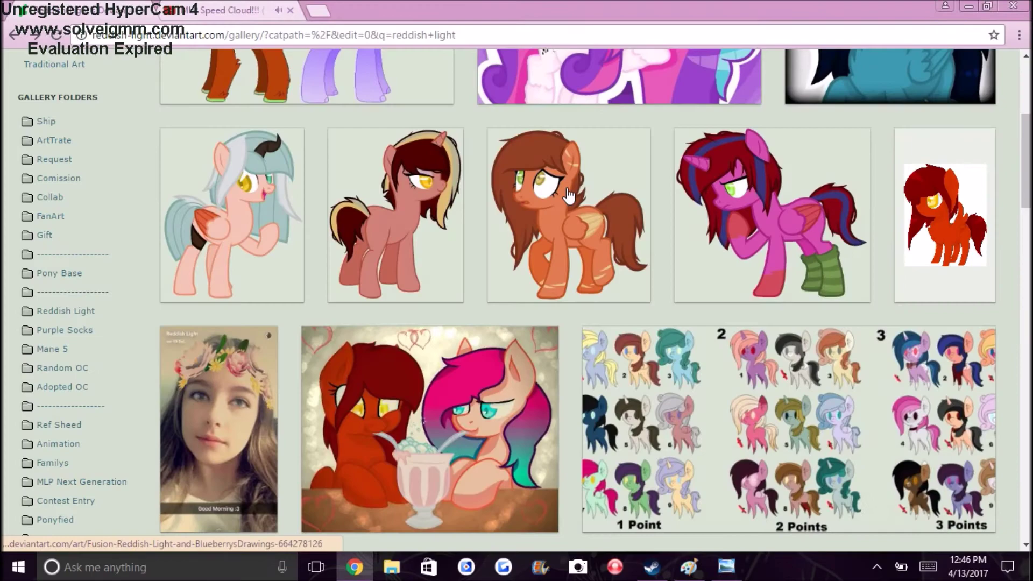
Step: Look through the Reddish Light drawings in the DeviantArt gallery in the browser
scroll(568, 196, down, 14)
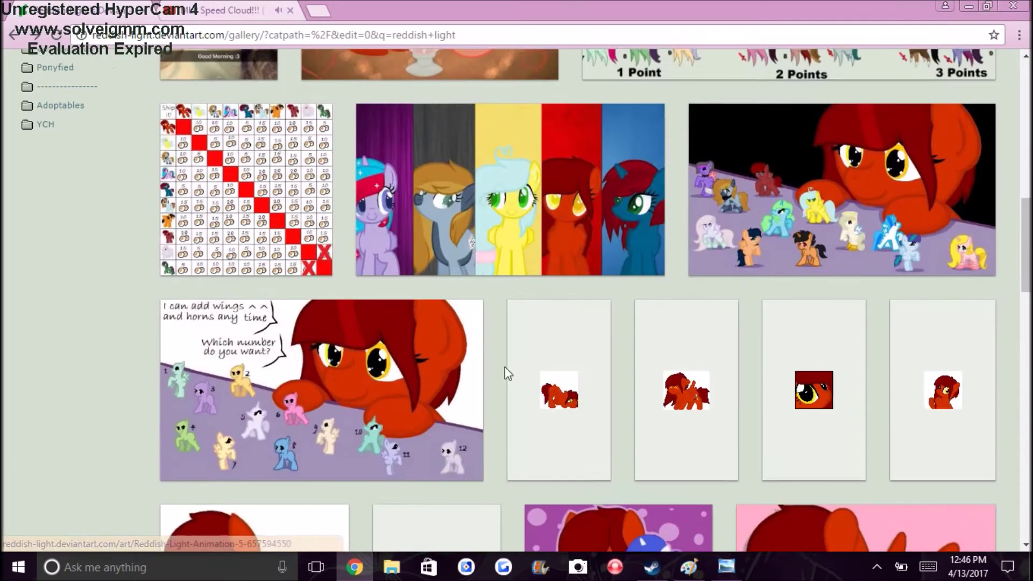
scroll(519, 348, up, 12)
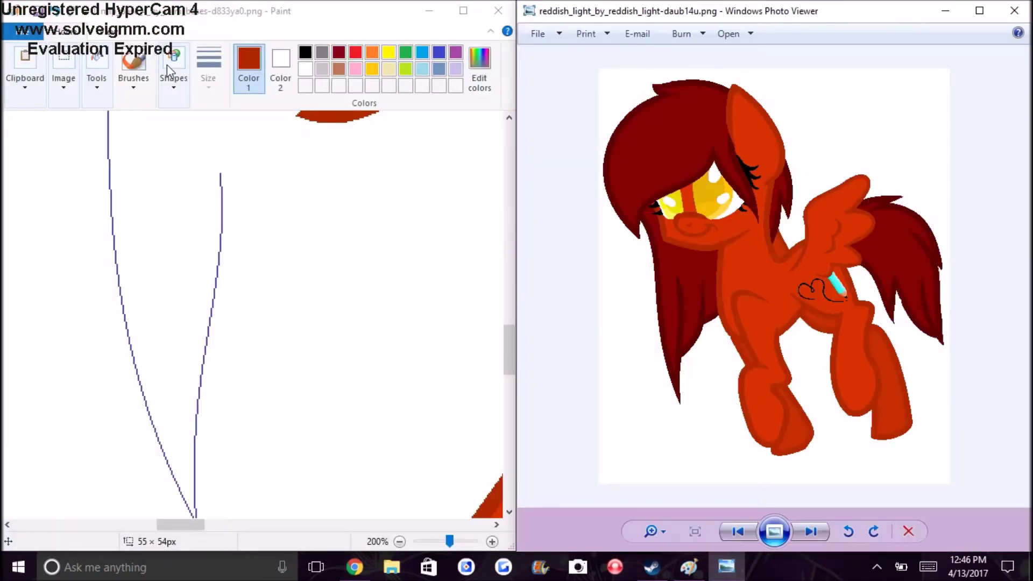
Step: Rework the lower mane edge in blue, undoing the trial curves and drawing one about 121 × 150 px from the long lock toward the chin
click(187, 419)
scroll(100, 256, down, 1)
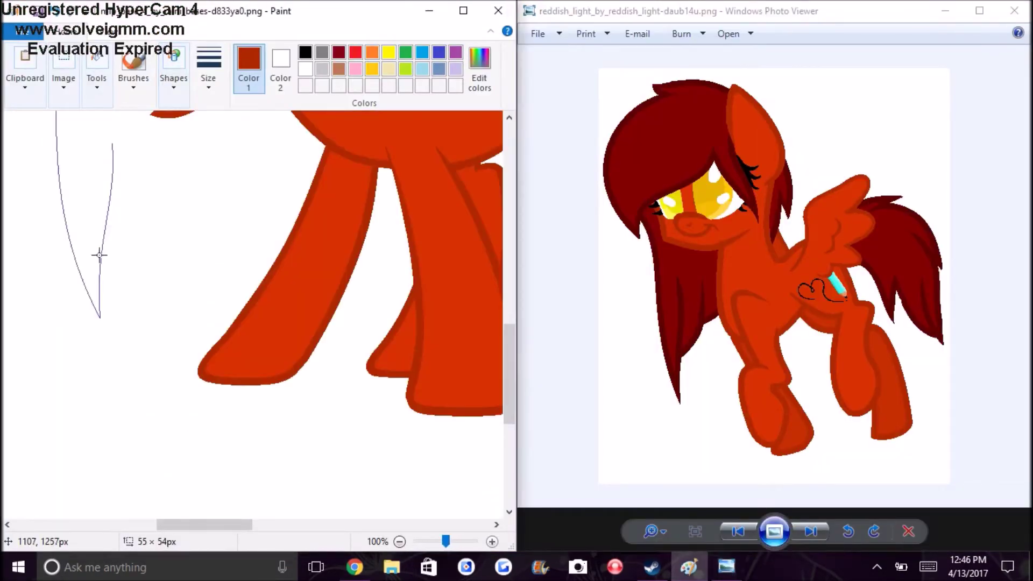
scroll(256, 185, up, 2)
drag(180, 299, 223, 280)
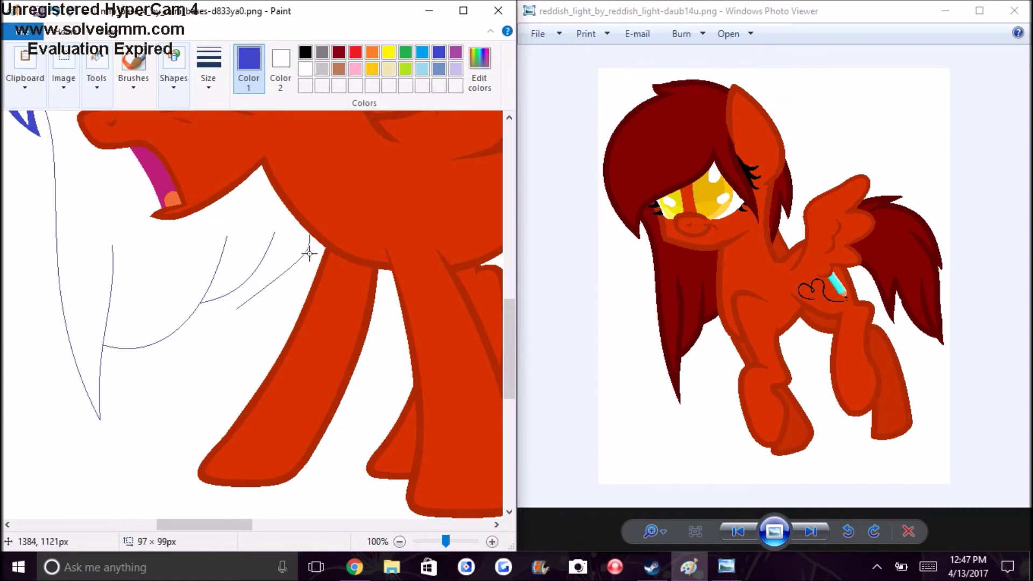
key(ctrl+z)
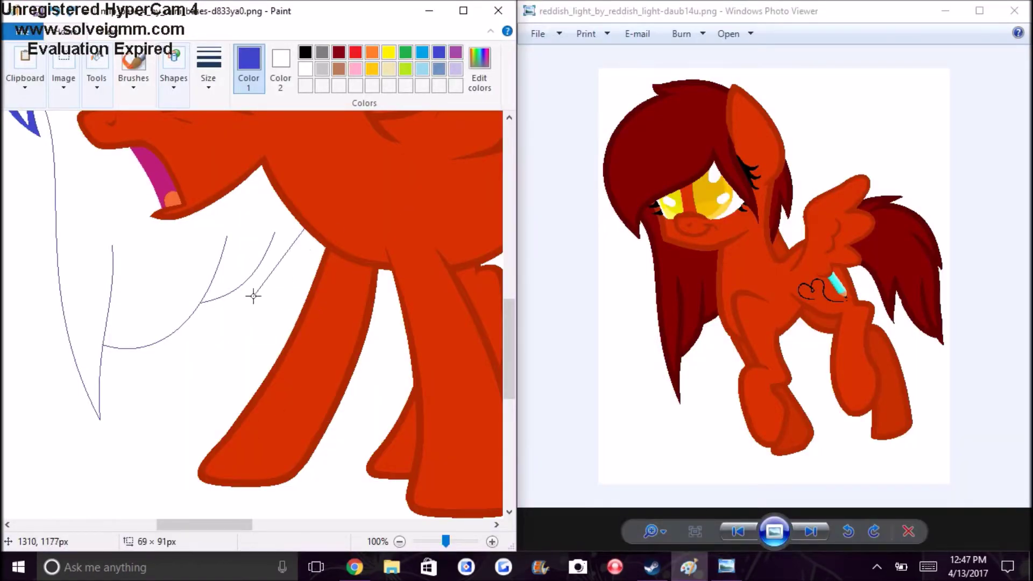
scroll(267, 270, up, 2)
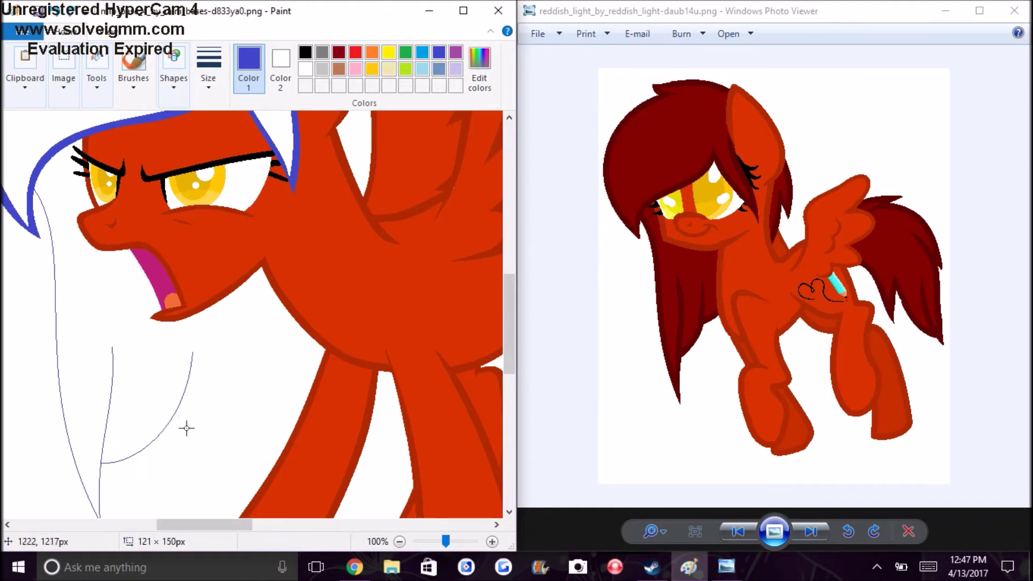
key(alt+Tab)
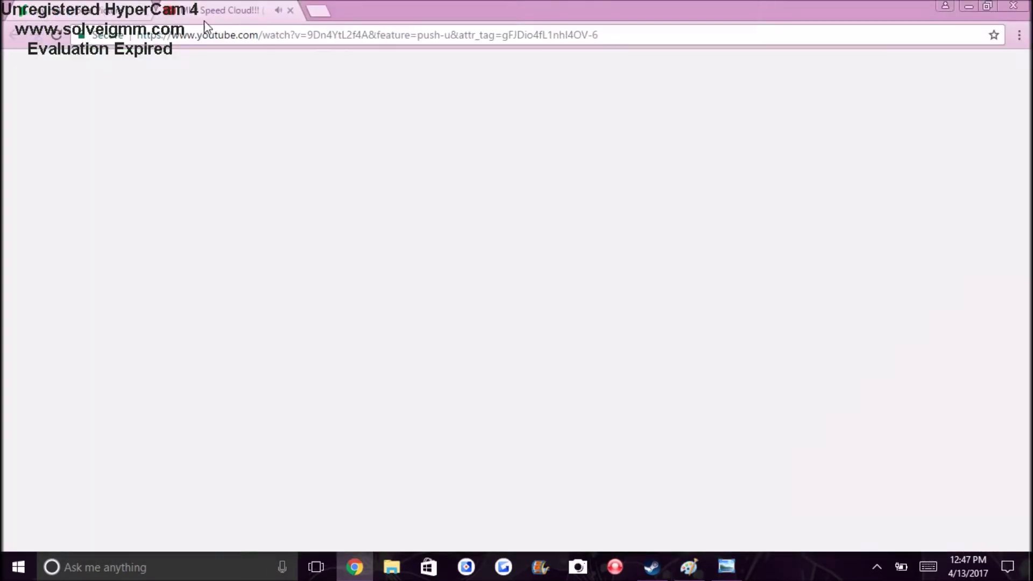
drag(472, 430, 536, 433)
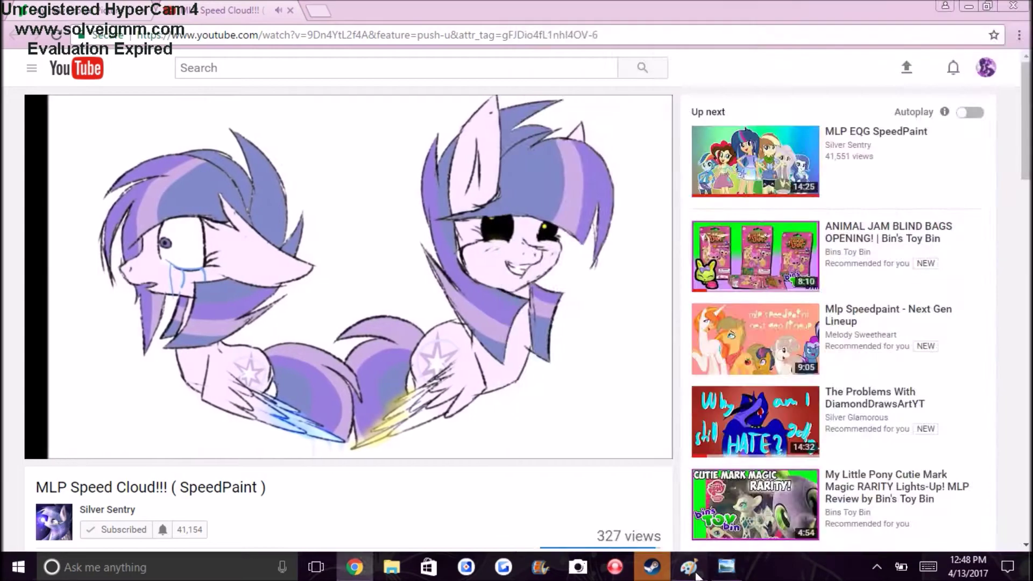
key(alt+Tab)
Step: Draw a second curved strand edge branching from the first one up toward the chest
click(199, 417)
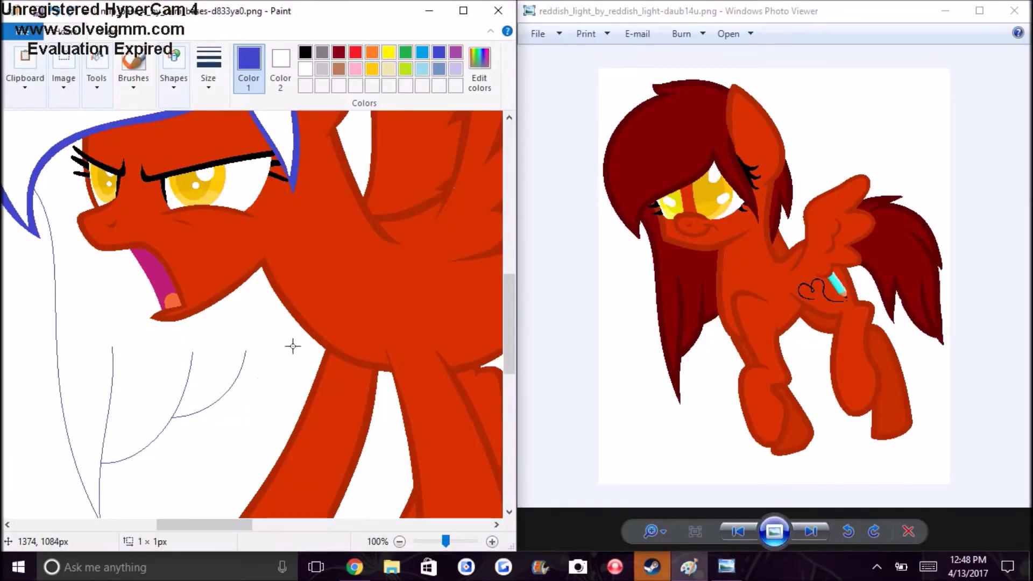
Step: Send the message "hey hun" in the Steam chat and return to the drawing in Paint
key(alt+Tab)
text(hey hun)
key(Return)
key(alt+Tab)
Step: Draw a pointed strand from the second strand's upper end down to a tip and back up to the chest
drag(244, 354, 360, 327)
Step: Reply "dumbass" in the Steam chat and go back to the drawing in Paint
click(573, 466)
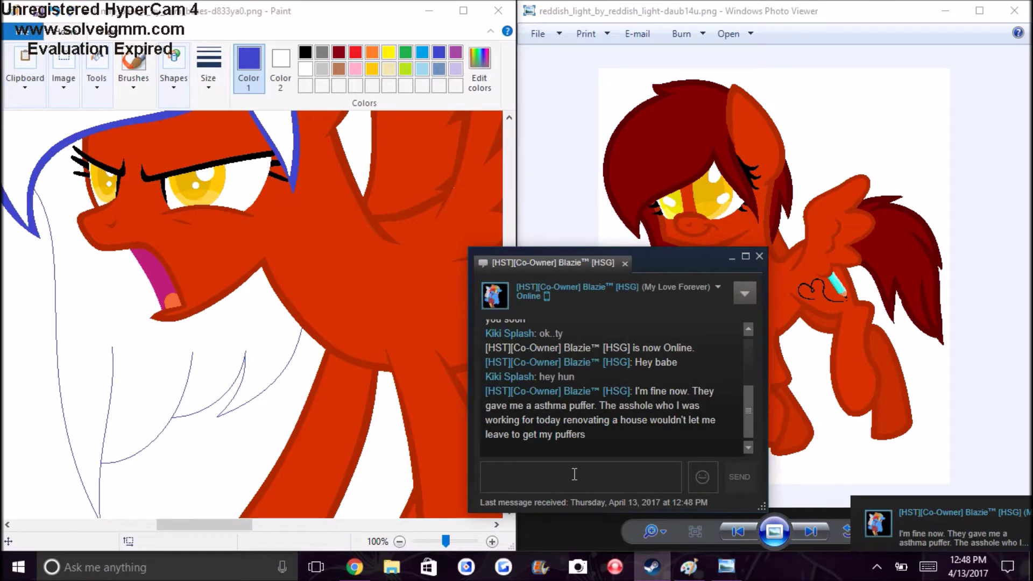
text(dumbass)
key(Return)
key(alt+Tab)
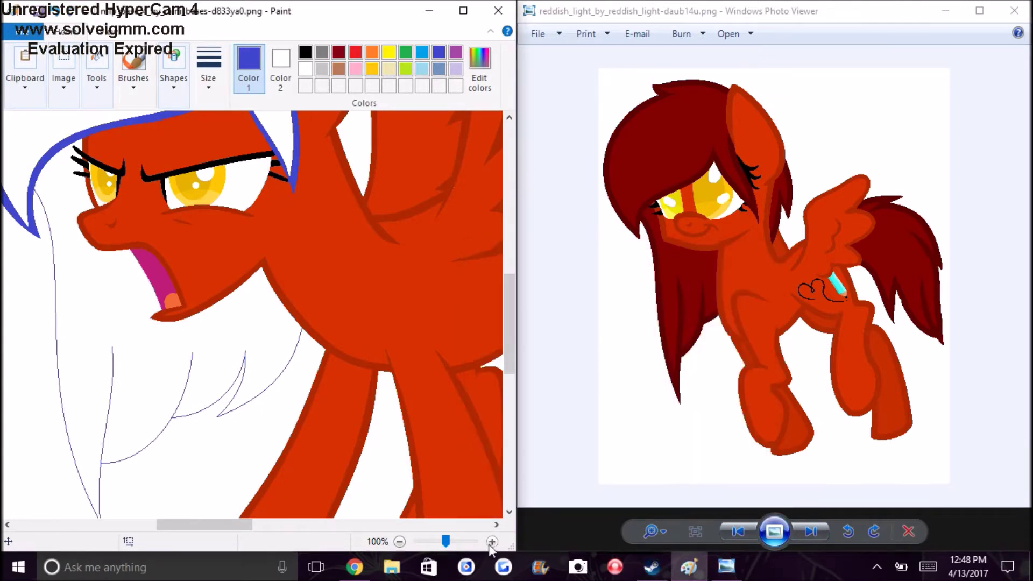
Step: Draw a curve about 23 × 132 px beside the long lock's front edge and continue it down toward the lock's tip
scroll(79, 329, up, 1)
scroll(96, 154, up, 3)
scroll(96, 155, up, 2)
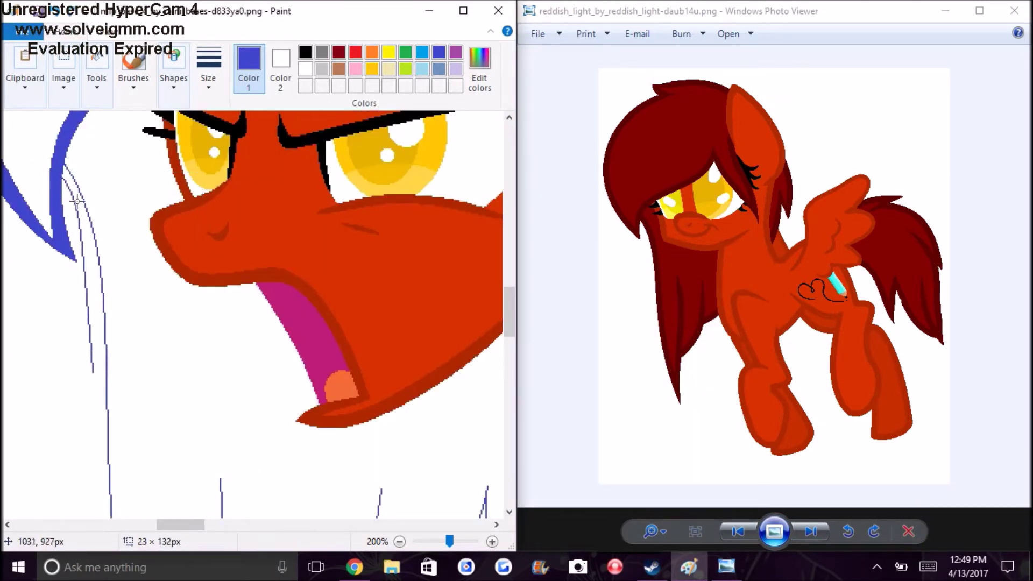
scroll(92, 270, down, 4)
drag(92, 269, 91, 350)
scroll(94, 258, down, 3)
scroll(329, 415, up, 7)
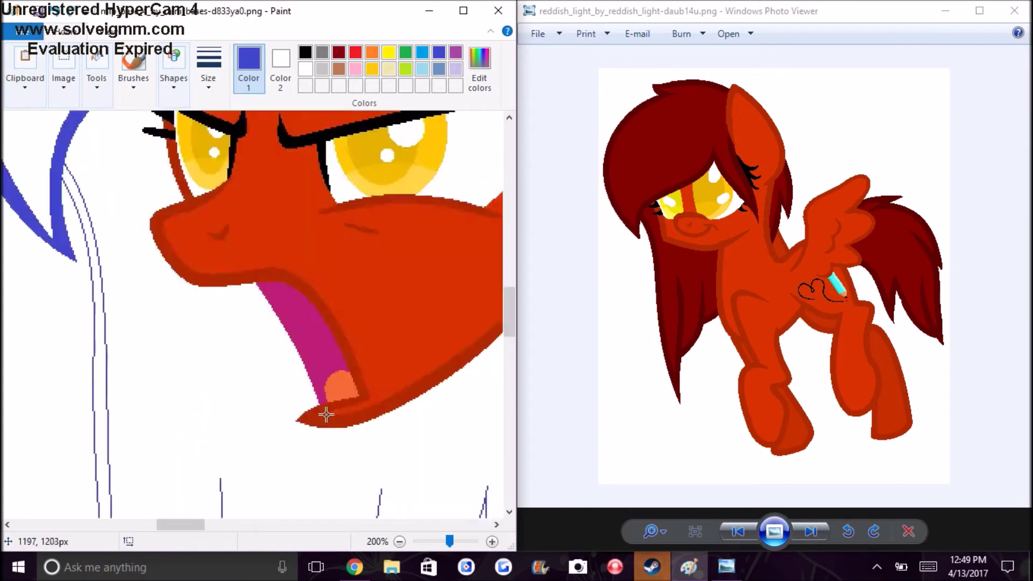
Step: Draw a curve about 49 × 271 px along the long lock's rear edge and fill the lock's outline bands blue
scroll(219, 312, down, 7)
scroll(219, 312, up, 1)
drag(219, 311, 218, 323)
click(97, 67)
click(114, 269)
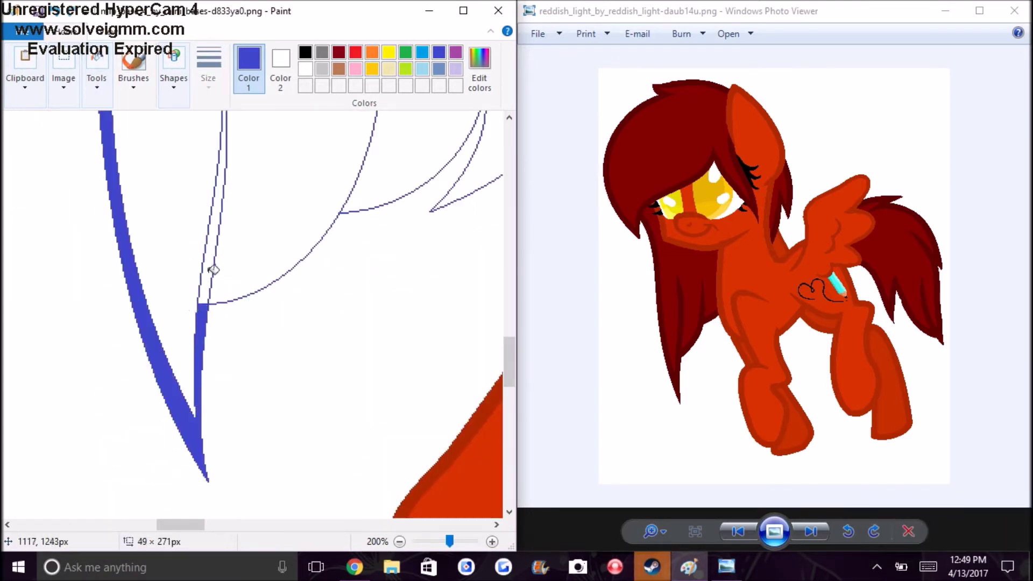
click(212, 265)
scroll(213, 265, up, 5)
scroll(297, 162, down, 5)
Step: Draw a curve about 124 × 158 px below the first lower strand's edge and fill the band between them blue
click(173, 78)
click(80, 118)
drag(207, 420, 381, 185)
drag(253, 411, 301, 381)
click(97, 78)
click(80, 124)
click(344, 321)
scroll(345, 320, right, 3)
Step: Answer the contact's question about the day in the Steam chat
click(914, 452)
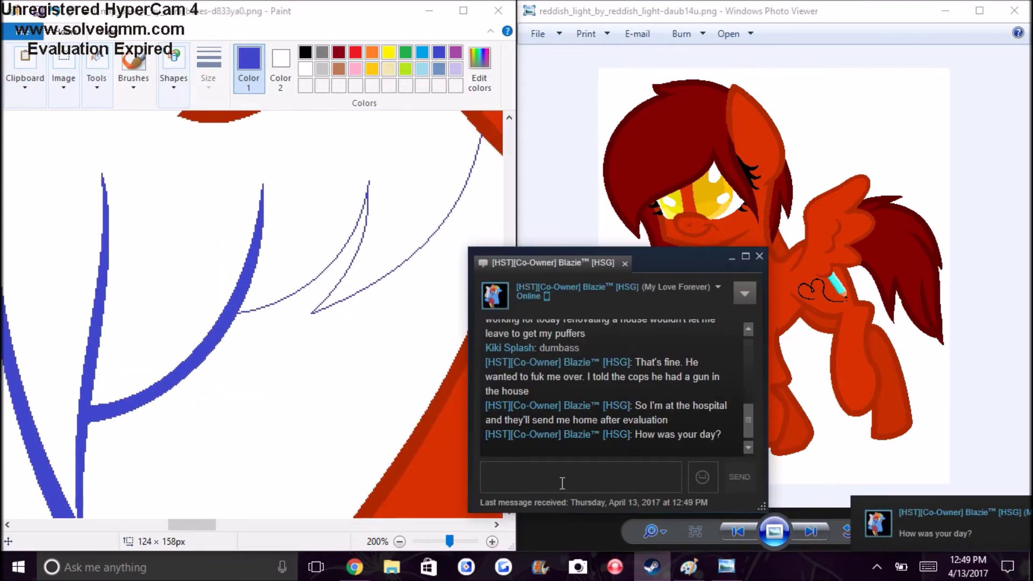
text(gr)
Step: Draw a curve about 97 × 98 px below the second lower strand's edge and fill the band between them blue
click(173, 78)
click(80, 118)
drag(226, 326, 370, 180)
drag(302, 253, 371, 272)
click(97, 78)
click(80, 123)
click(365, 228)
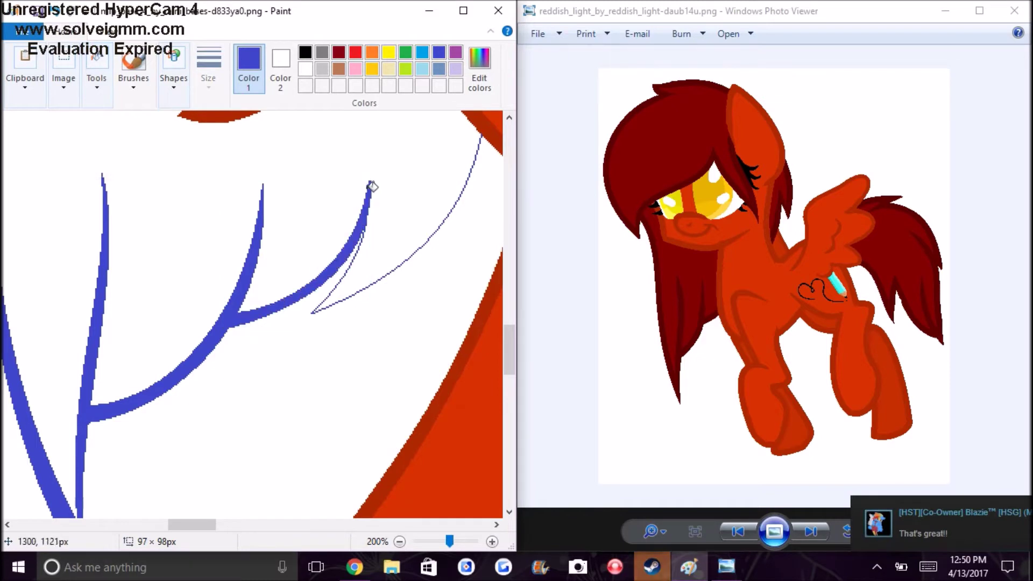
Step: Thicken the pointed strand with a curve from the chest to its tip and one about 59 × 61 px, filling its outline blue
click(171, 78)
click(81, 118)
drag(486, 141, 260, 340)
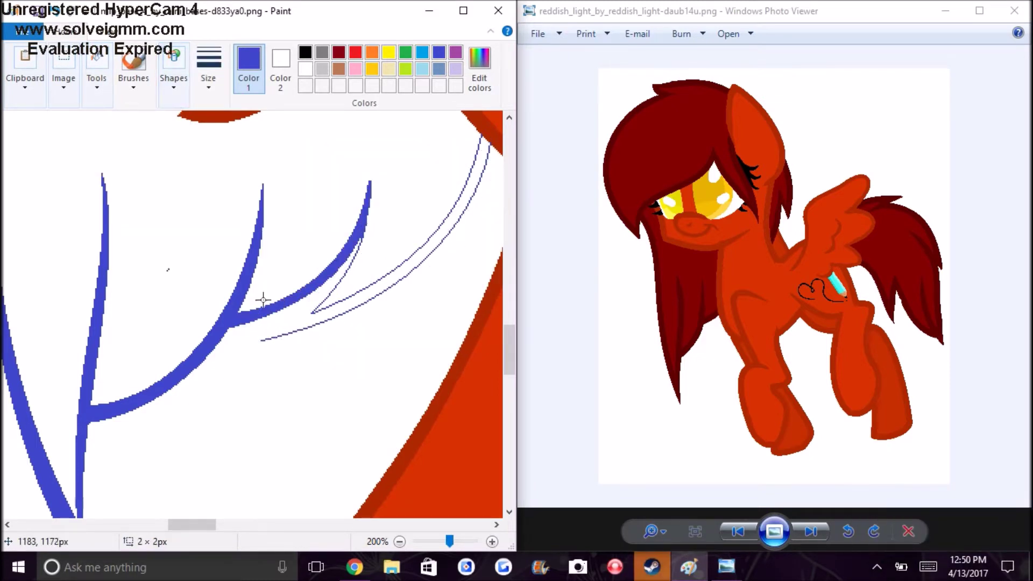
click(96, 78)
click(81, 124)
click(326, 280)
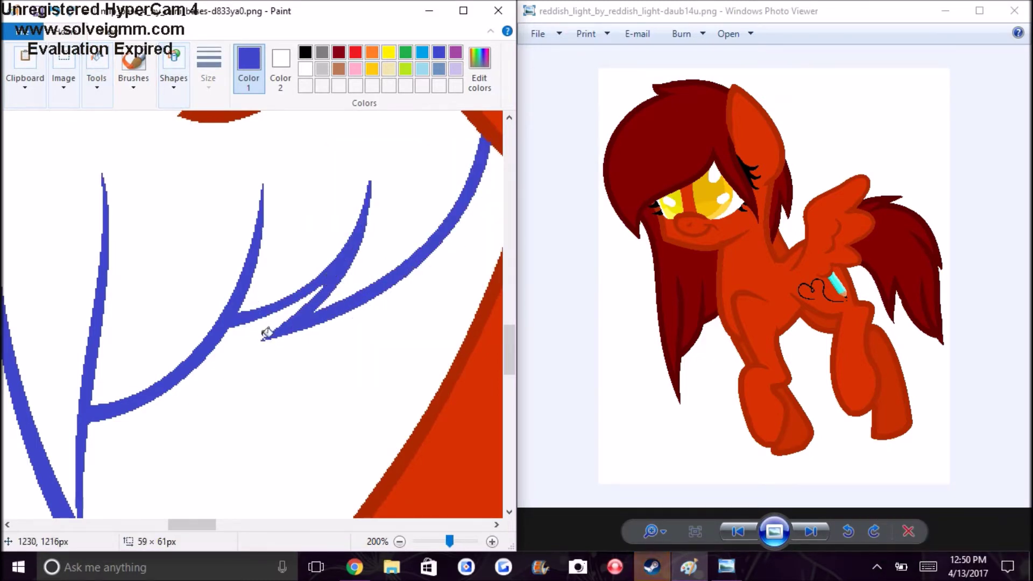
scroll(317, 308, up, 1)
Step: Pick the body's brown-red outline colour for use with the brush
click(96, 78)
click(83, 147)
click(129, 73)
scroll(450, 137, down, 4)
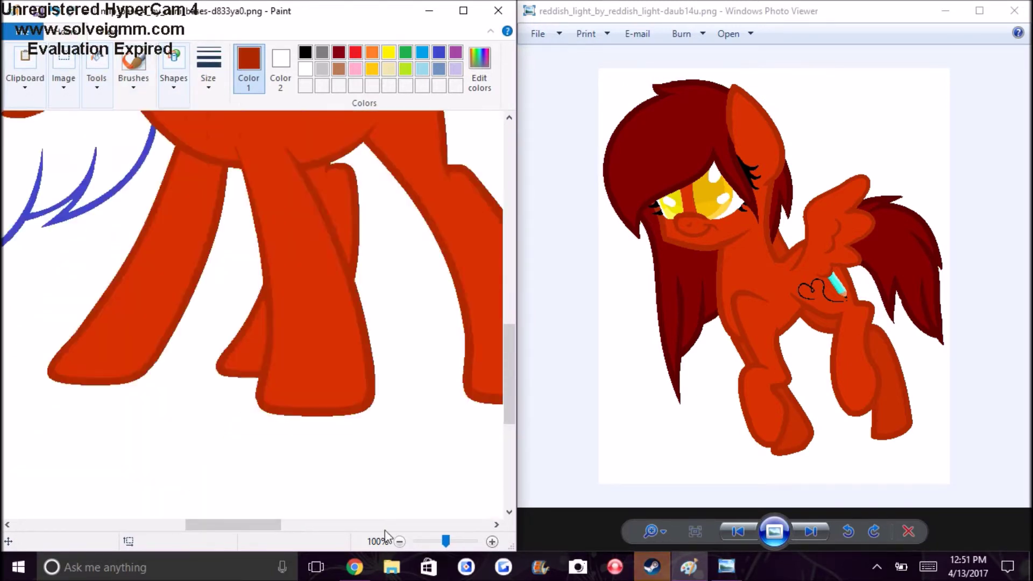
Step: Pick the dark red hair colour from the pasted reference portrait and fill the mane with it
click(97, 78)
click(81, 148)
click(402, 196)
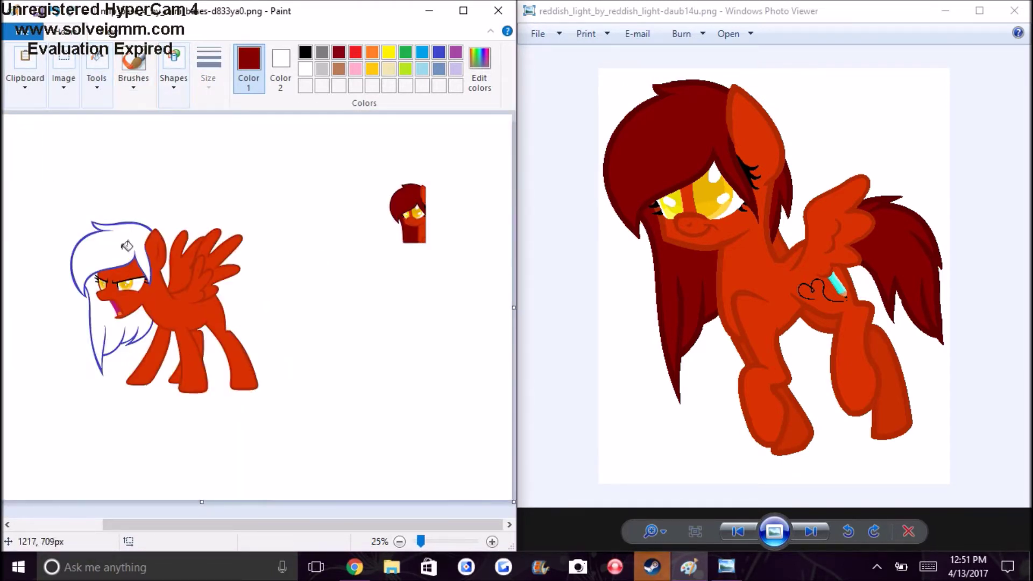
click(107, 247)
Step: Fill the mane's blue outline with the darker red shade
scroll(299, 255, up, 1)
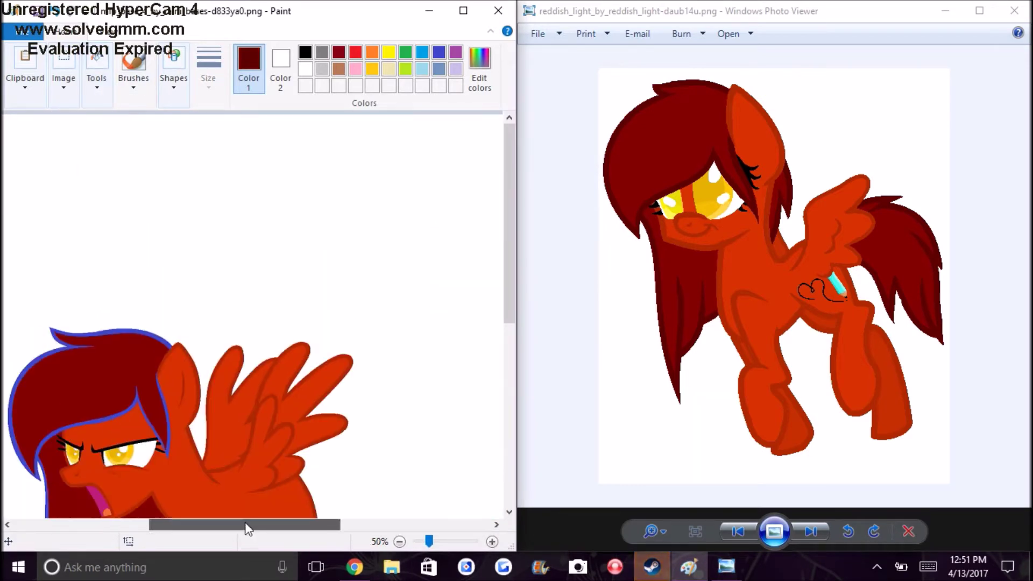
scroll(323, 430, up, 1)
scroll(344, 497, down, 1)
scroll(296, 537, right, 3)
scroll(355, 301, up, 1)
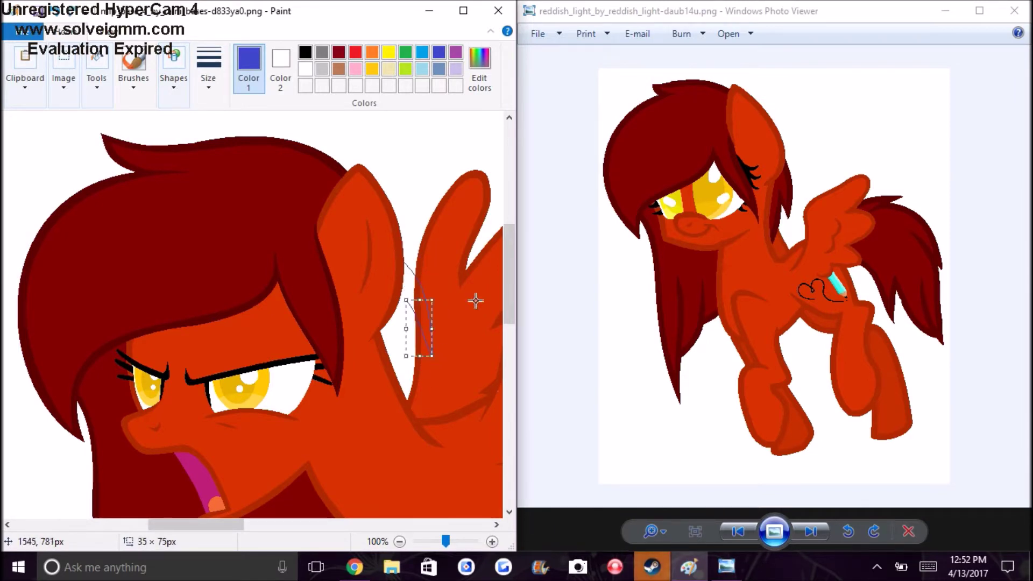
Step: Draw a blue curve about 21 × 143 px closing the lower mane strand behind the ear down to the wing's base
scroll(475, 300, down, 3)
click(413, 210)
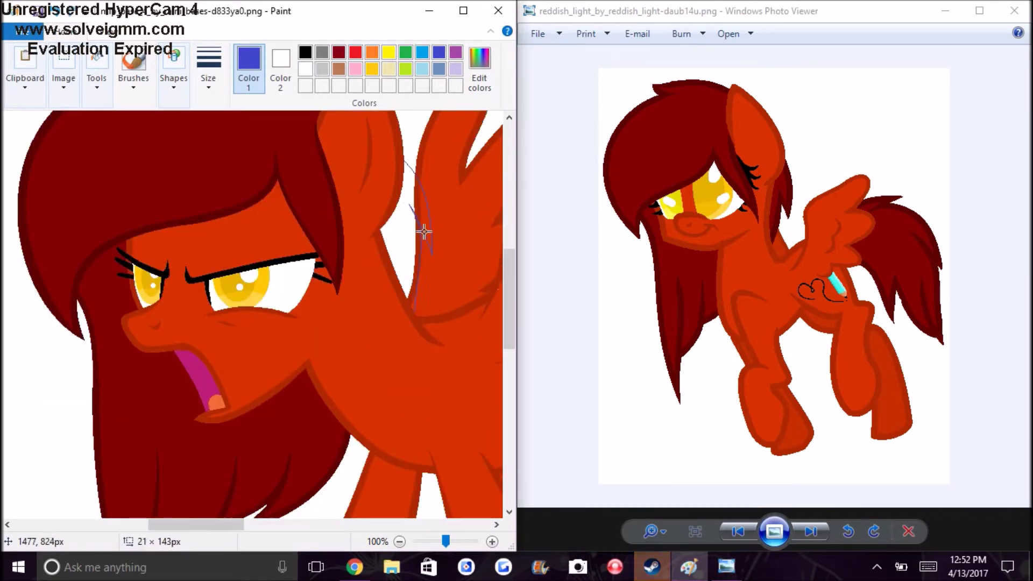
scroll(424, 231, up, 2)
Step: Fill the wing areas enclosed by the back mane strand's blue outline with white
click(174, 81)
click(97, 81)
click(68, 129)
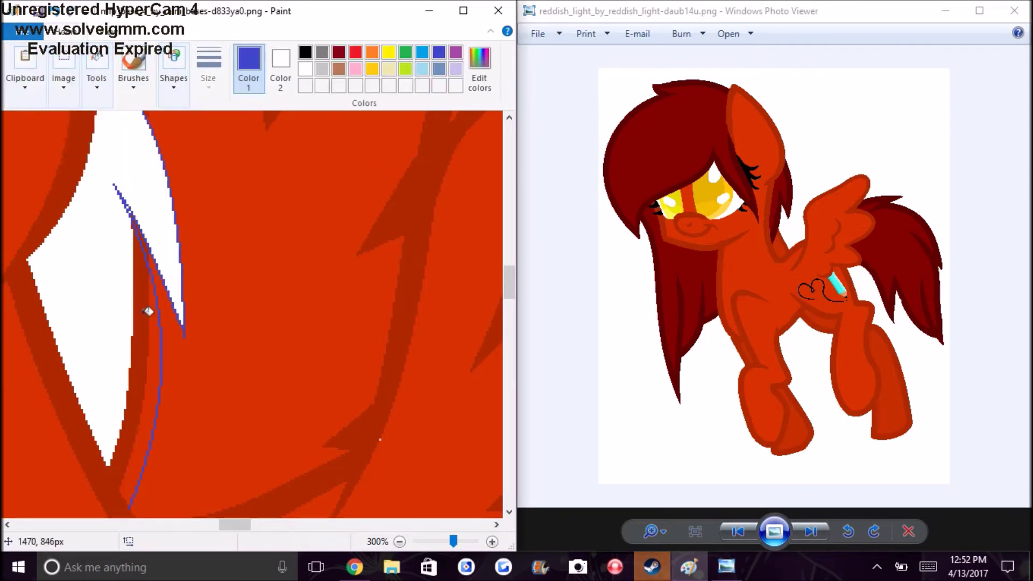
scroll(148, 311, down, 3)
click(171, 69)
click(97, 70)
click(89, 125)
right_click(143, 269)
Step: Thicken the pointed strand behind the ear with an outer curve down to its tip and fill its outline blue
scroll(232, 433, up, 3)
click(169, 67)
drag(99, 143, 197, 460)
drag(162, 280, 178, 285)
click(141, 185)
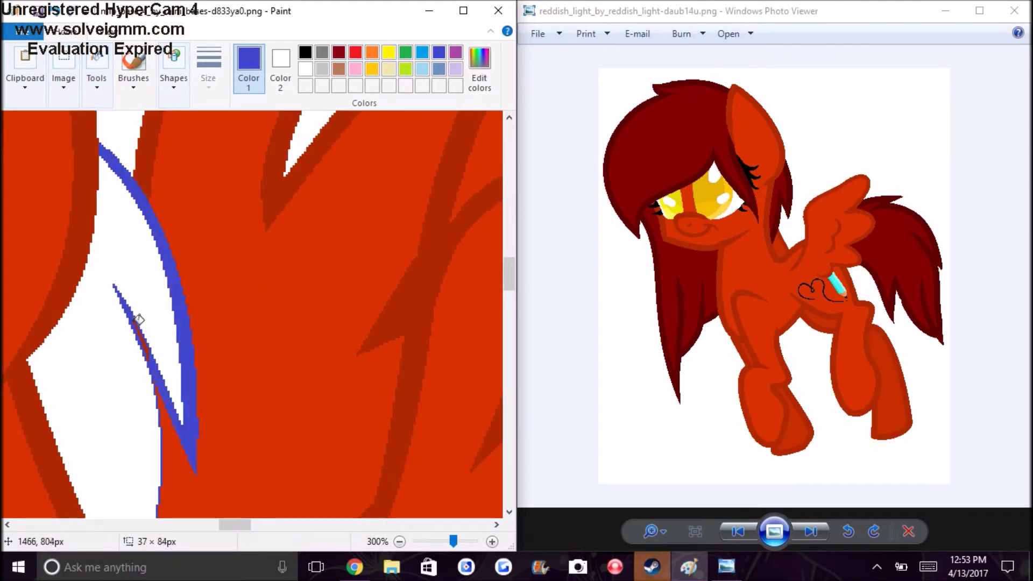
Step: Thicken the strand's lower edge with a curve about 21 × 95 px, fill it blue, and pick the body's orange-red colour
scroll(157, 375, down, 3)
click(173, 67)
click(73, 116)
drag(157, 314, 138, 409)
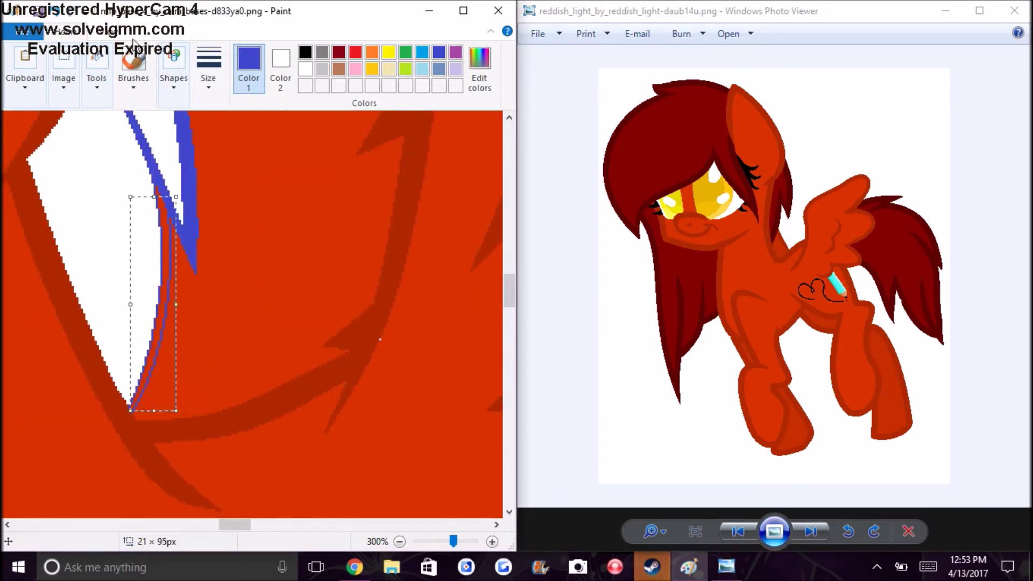
click(97, 68)
click(80, 144)
click(397, 238)
scroll(290, 376, up, 3)
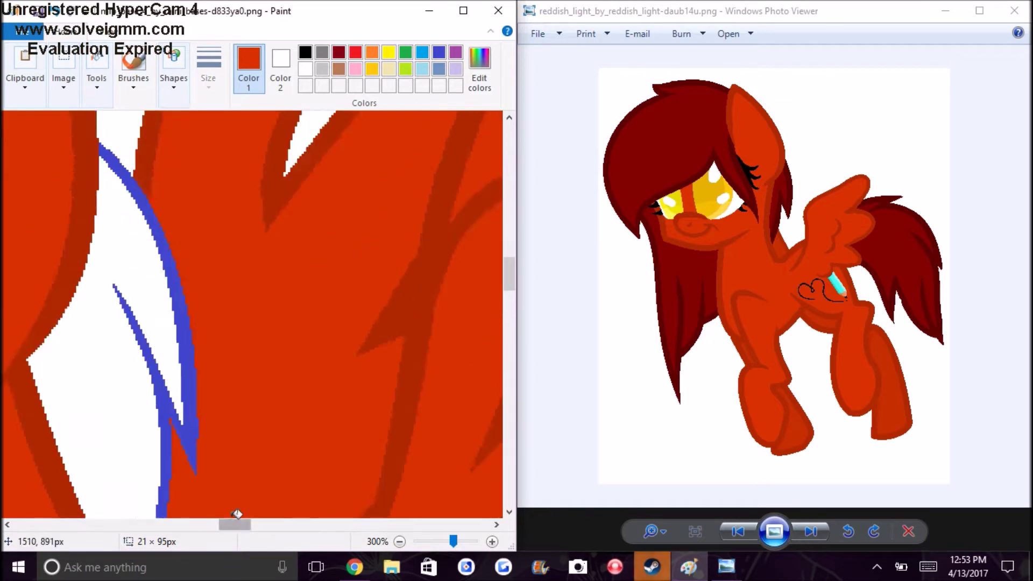
Step: Fill the back mane strand with the dark red picked from the mane and its blue outline with the darker red
click(185, 524)
click(97, 67)
click(82, 144)
click(129, 215)
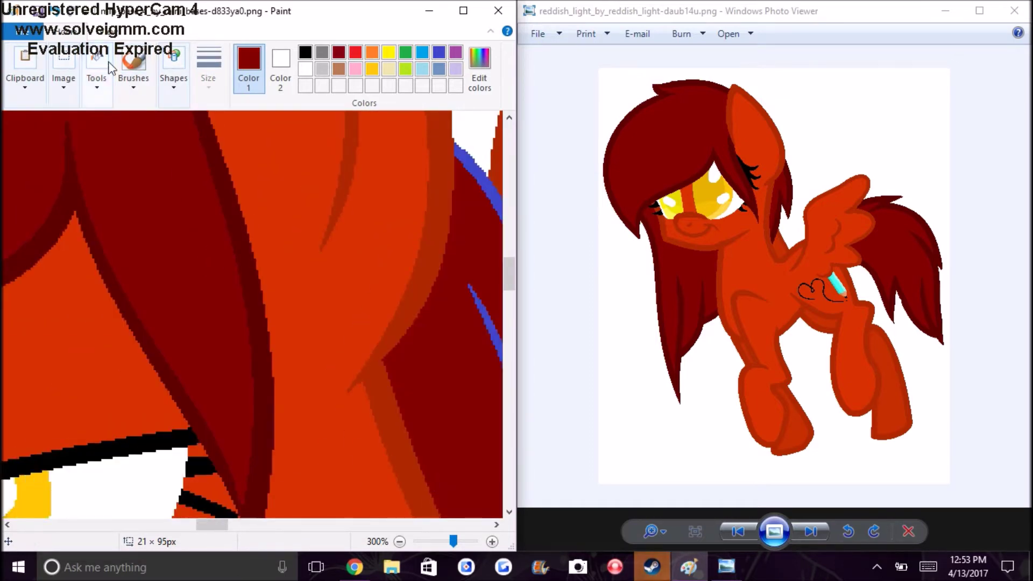
scroll(207, 282, down, 3)
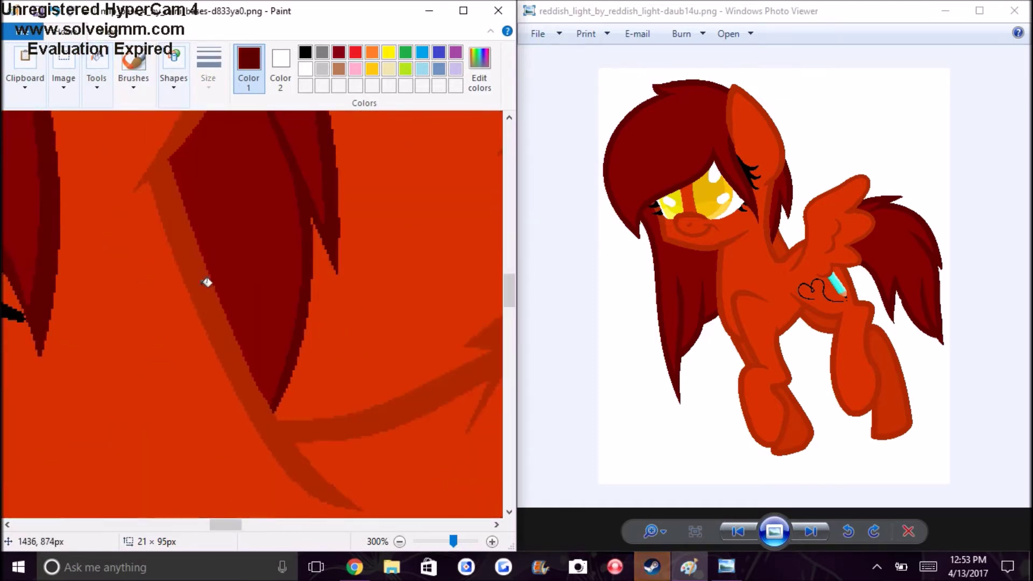
Step: Switch to the Steam chat, send the message "I am worried about you", and return to the drawing from the browser video
click(418, 542)
scroll(295, 337, up, 1)
click(355, 567)
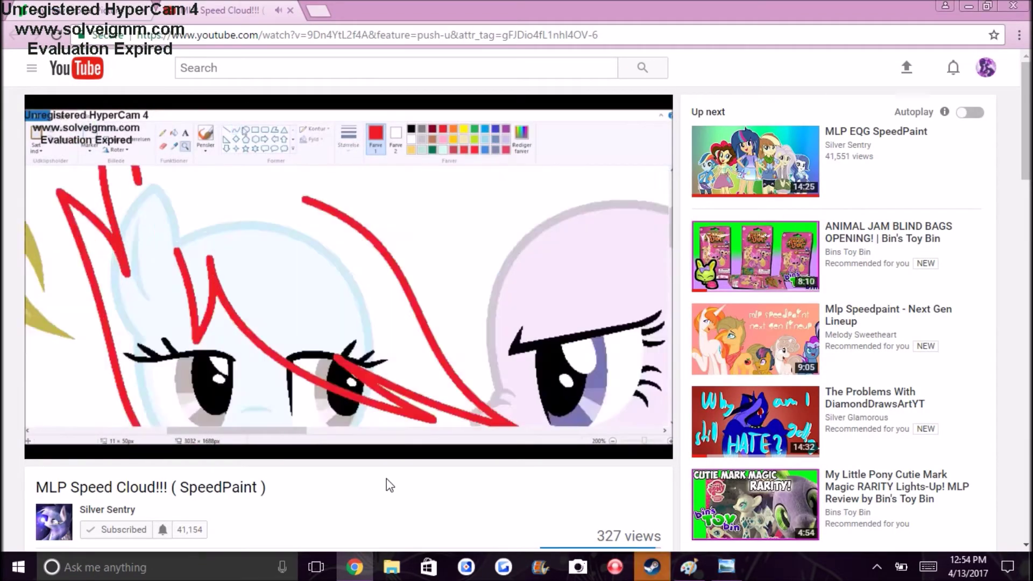
text(I am worried about you)
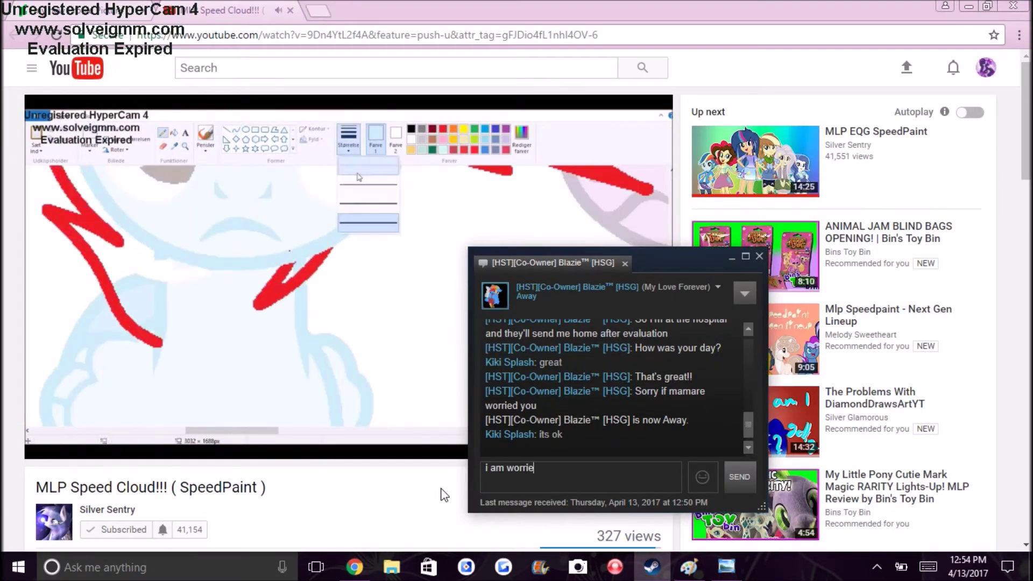
key(Return)
click(355, 565)
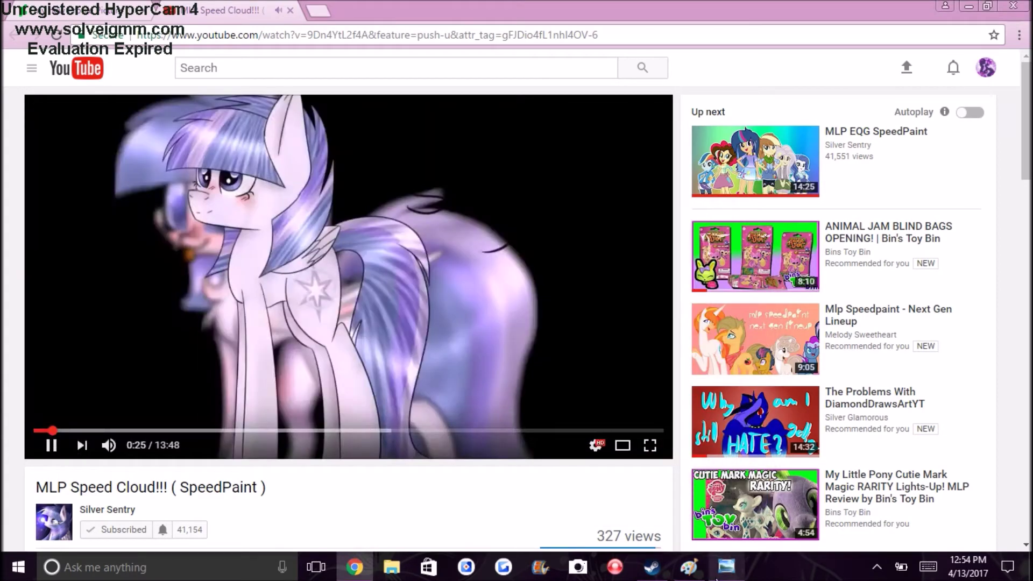
click(354, 567)
Step: Draw two blue curves forming the tail's uppermost pointed strand, starting at the base of the wing
click(173, 78)
click(81, 117)
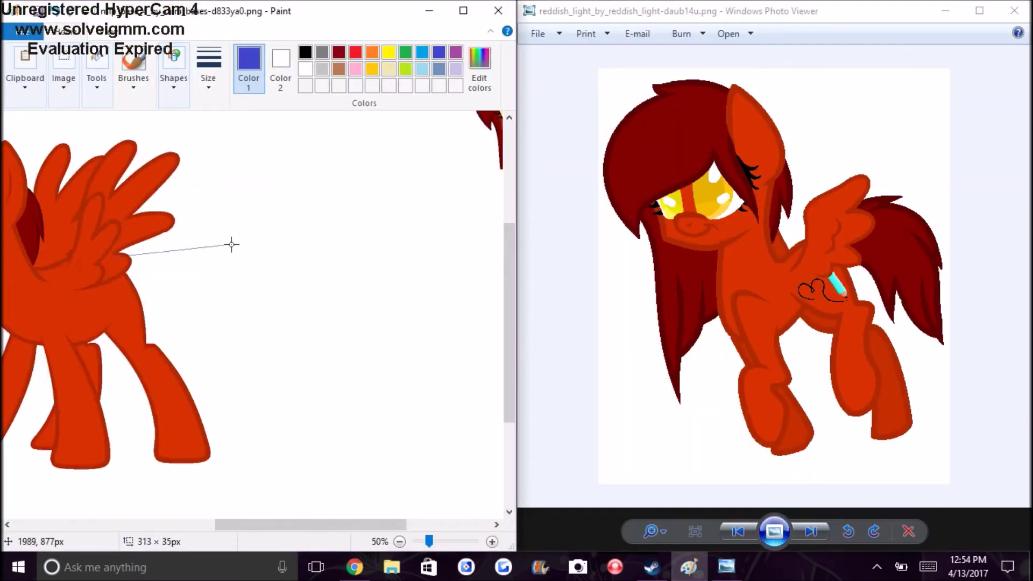
scroll(294, 229, up, 1)
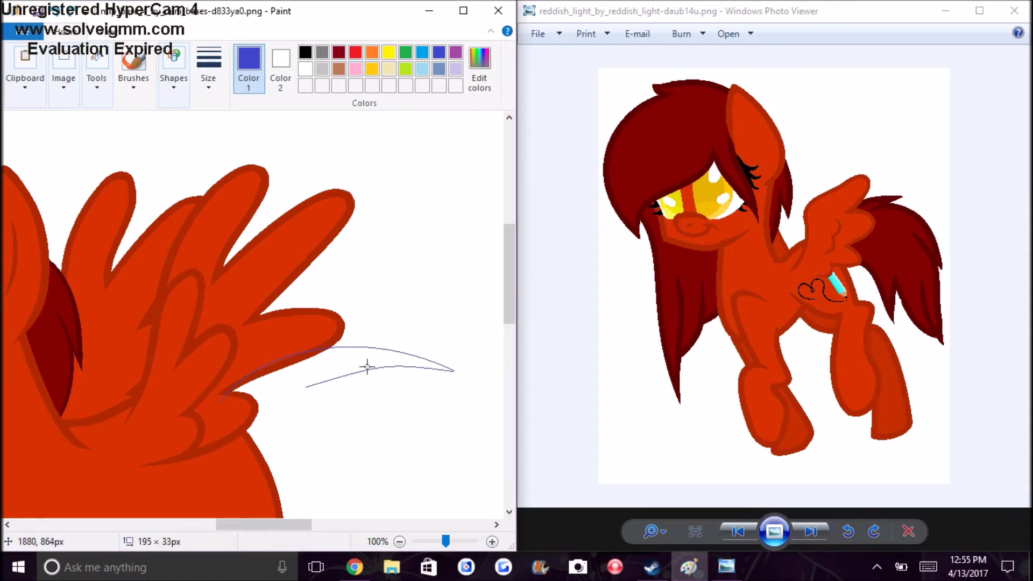
drag(390, 390, 337, 384)
scroll(320, 518, right, 2)
scroll(328, 276, down, 3)
Step: Draw the tail's large outer curve below the top strand and a return curve forming its pointed tip
drag(264, 275, 424, 463)
drag(323, 275, 341, 270)
click(432, 462)
drag(426, 461, 332, 334)
drag(378, 398, 371, 360)
scroll(377, 344, down, 3)
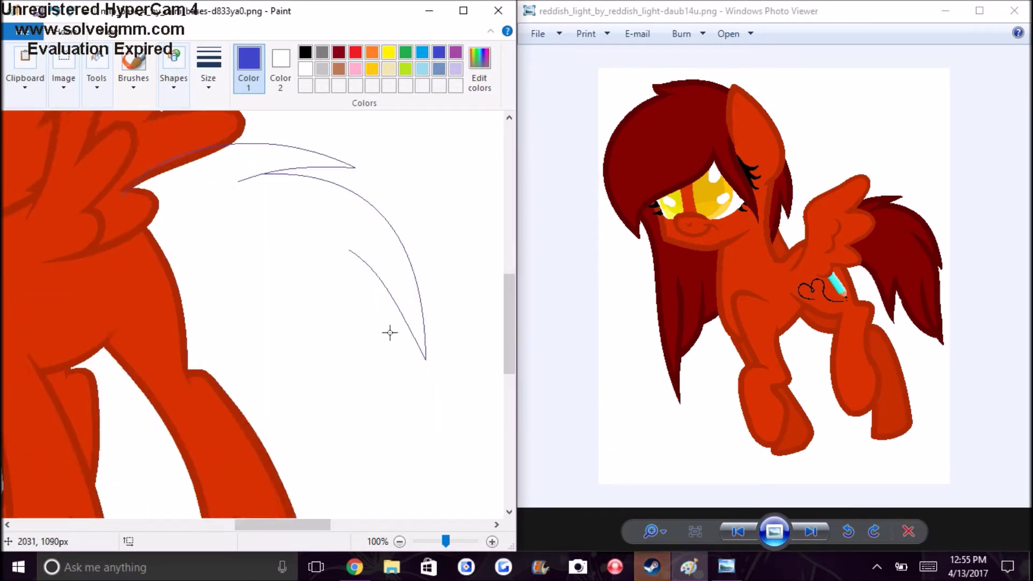
Step: Draw the tail's lowest pointed tip with an inner hair line and a long curve back along its lower edge
drag(425, 257, 463, 410)
mouse_move(425, 345)
mouse_down()
mouse_move(401, 327)
mouse_move(381, 371)
mouse_move(385, 328)
mouse_move(403, 364)
mouse_move(383, 286)
mouse_move(336, 311)
mouse_up()
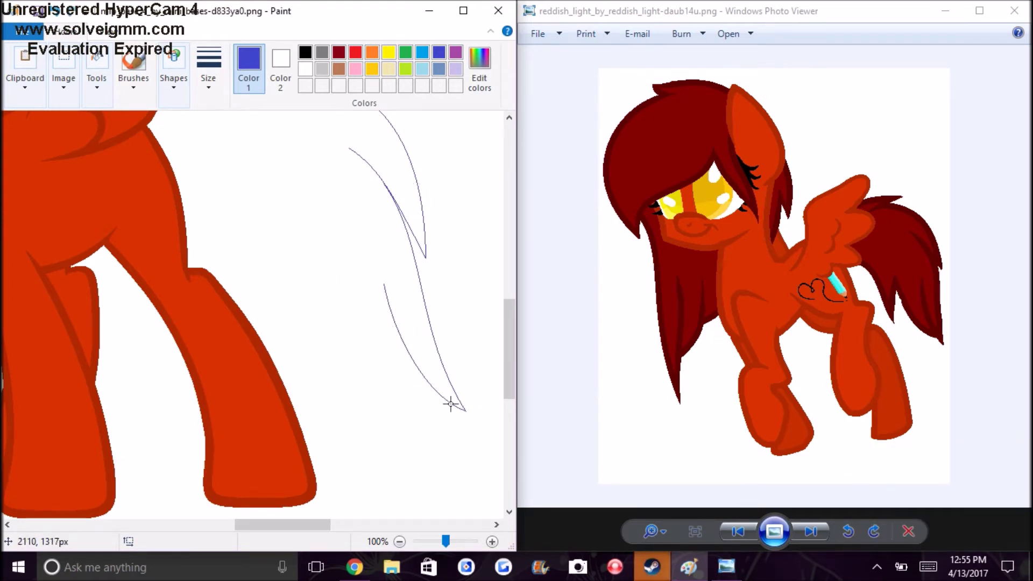
mouse_move(449, 405)
mouse_down()
mouse_move(251, 209)
mouse_move(286, 337)
mouse_up()
click(285, 337)
Step: Draw the short notch on the tail's underside and a curve about 156 × 215 px joining it to the rump
scroll(258, 253, up, 2)
mouse_move(150, 230)
mouse_down()
mouse_move(256, 373)
mouse_move(265, 353)
mouse_move(226, 208)
mouse_move(182, 204)
mouse_up()
key(ctrl+z)
drag(157, 236, 268, 431)
drag(146, 219, 209, 358)
drag(256, 409, 251, 314)
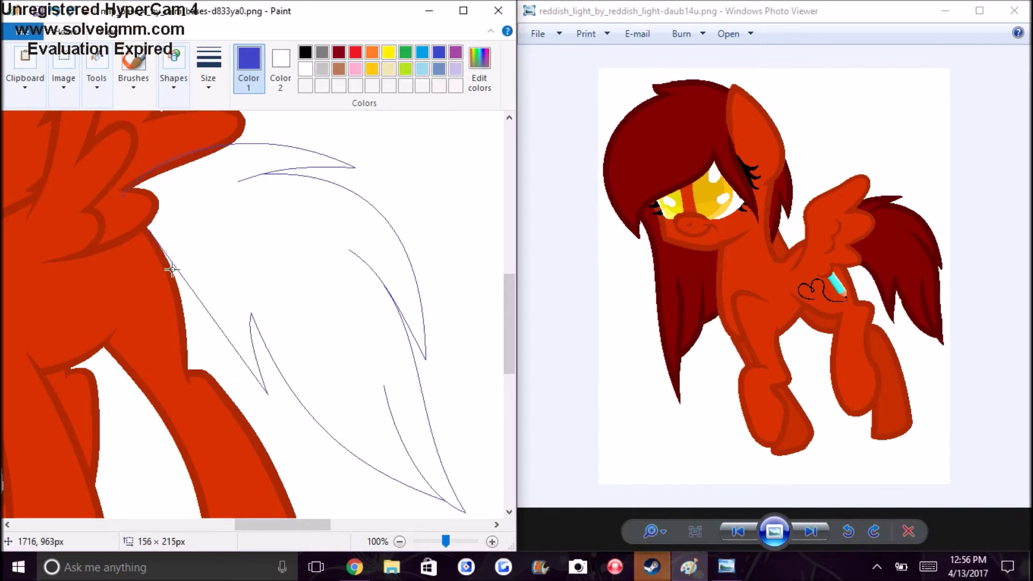
mouse_move(189, 187)
mouse_down()
mouse_move(382, 179)
mouse_move(318, 104)
mouse_up()
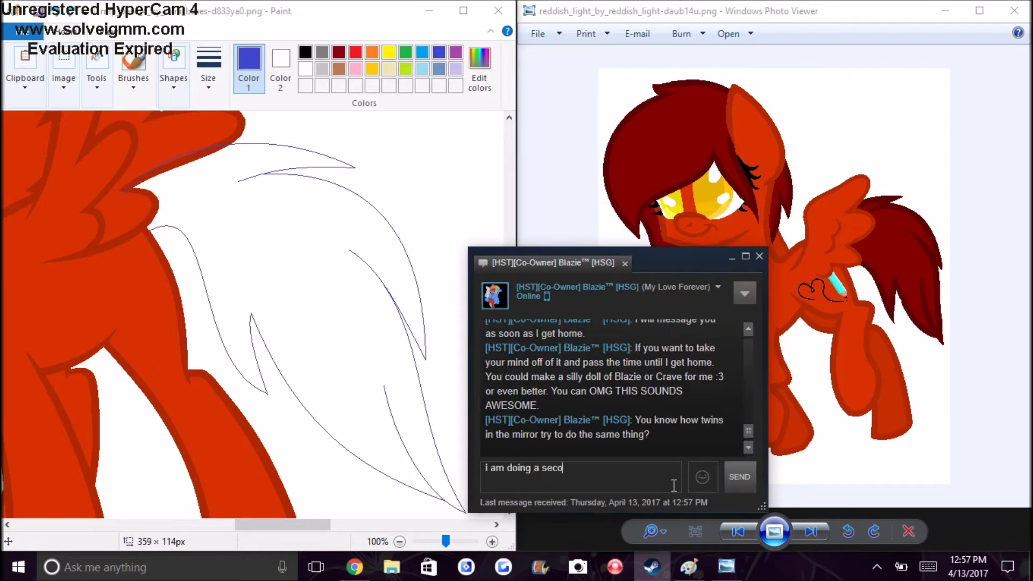
Step: Send the chat reply beginning "i am doing a seco" and minimize the chat window
text(ze)
key(Return)
click(731, 257)
Step: Draw a parallel curve along the tail's top strand to thicken its outline
mouse_move(386, 173)
mouse_down()
mouse_move(239, 181)
mouse_move(273, 173)
mouse_up()
scroll(273, 173, up, 2)
Step: Send the chat message "i need to do that hair on salon" and minimize the chat window
click(914, 524)
text(i need to do that hair on salon)
key(Return)
click(731, 257)
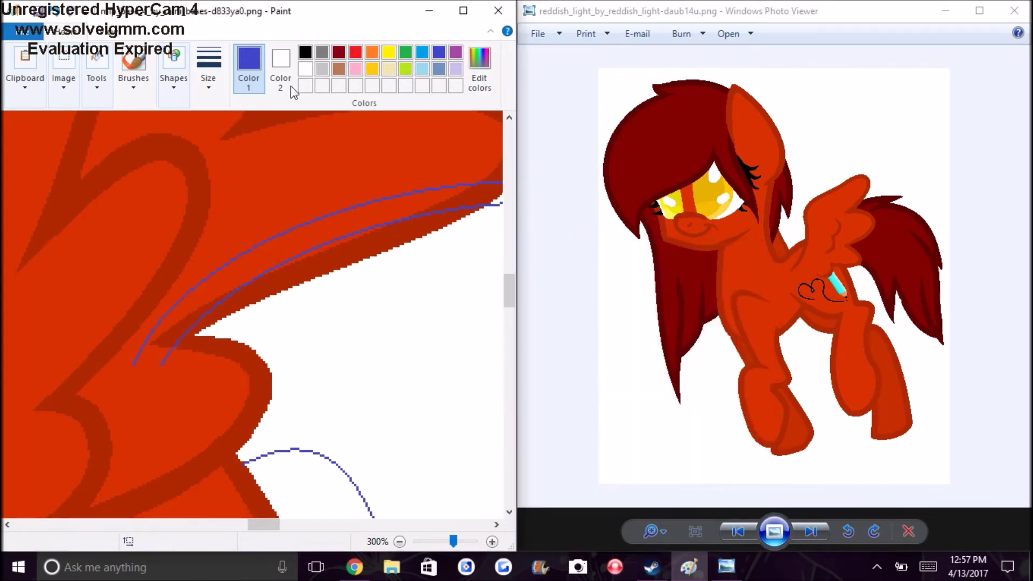
Step: Erase the blue tail curve where it overlaps the lower wing feather
mouse_move(469, 178)
mouse_down()
mouse_move(323, 212)
mouse_move(208, 269)
mouse_move(145, 348)
mouse_move(166, 365)
mouse_up()
scroll(167, 365, up, 2)
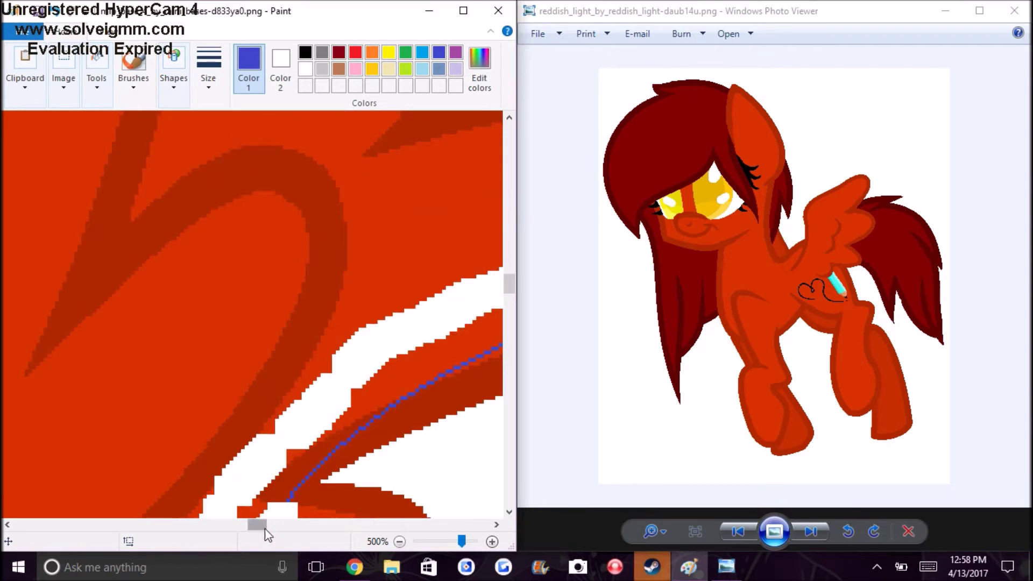
mouse_move(370, 302)
mouse_down()
mouse_move(231, 357)
mouse_move(308, 323)
mouse_up()
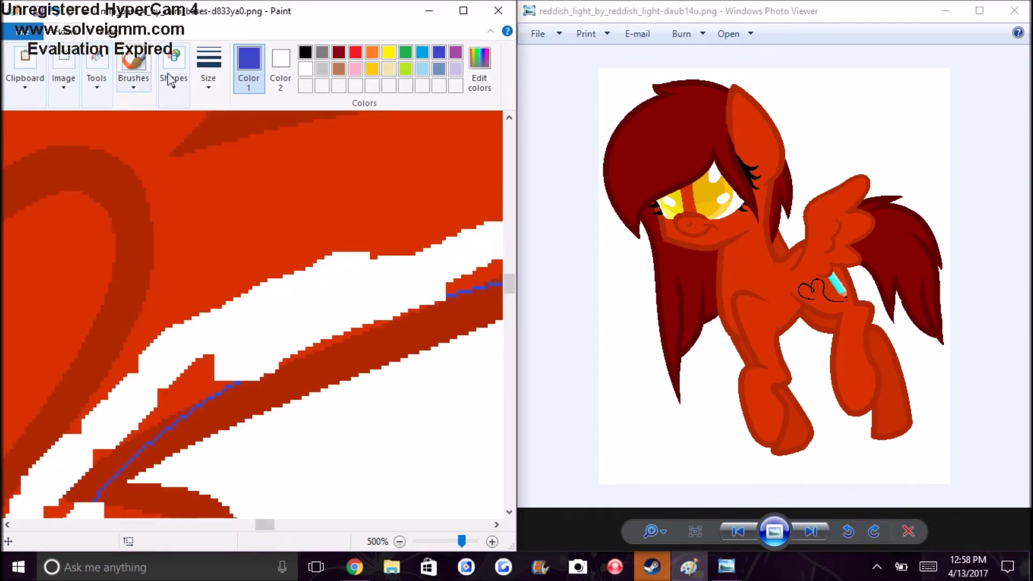
Step: Pick the wing's brown-red outline colour and paint over the blue line along the lower feather's edge
click(97, 81)
click(81, 147)
click(194, 364)
scroll(194, 364, down, 2)
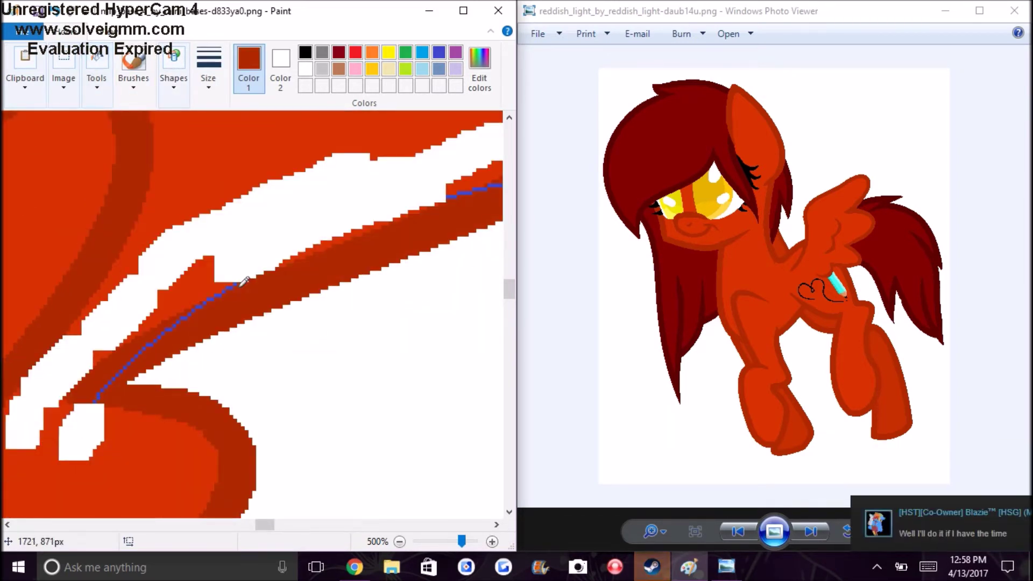
drag(243, 281, 157, 338)
drag(267, 528, 273, 528)
scroll(349, 280, up, 2)
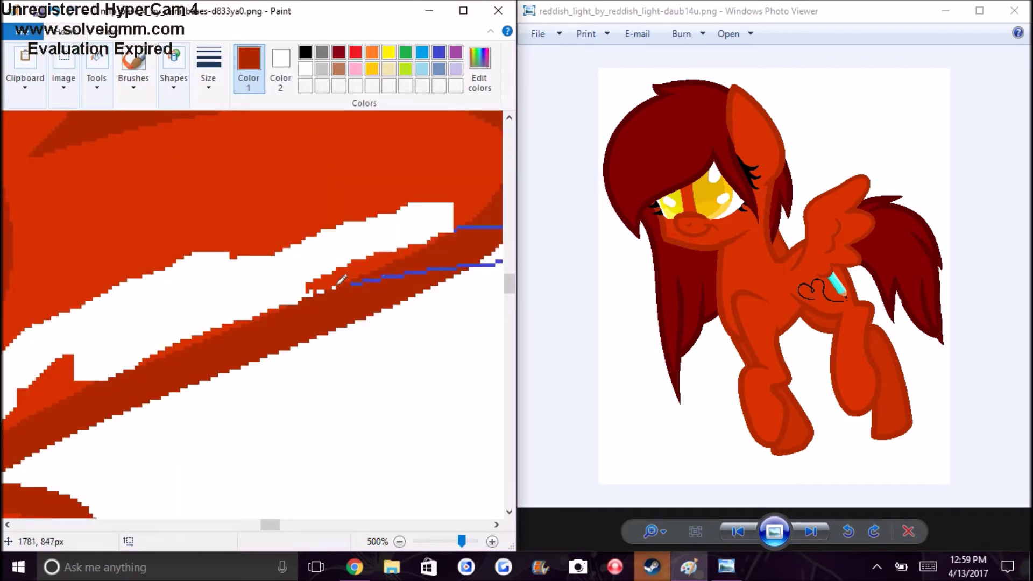
drag(276, 527, 286, 527)
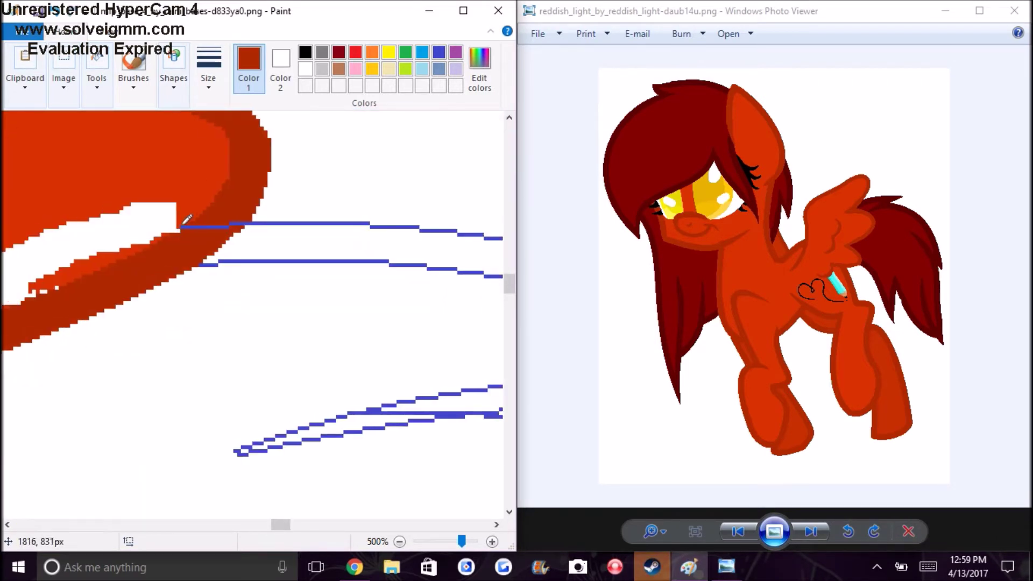
Step: Pick the body's orange-red colour and fill the erased white areas of the wing with it
click(97, 89)
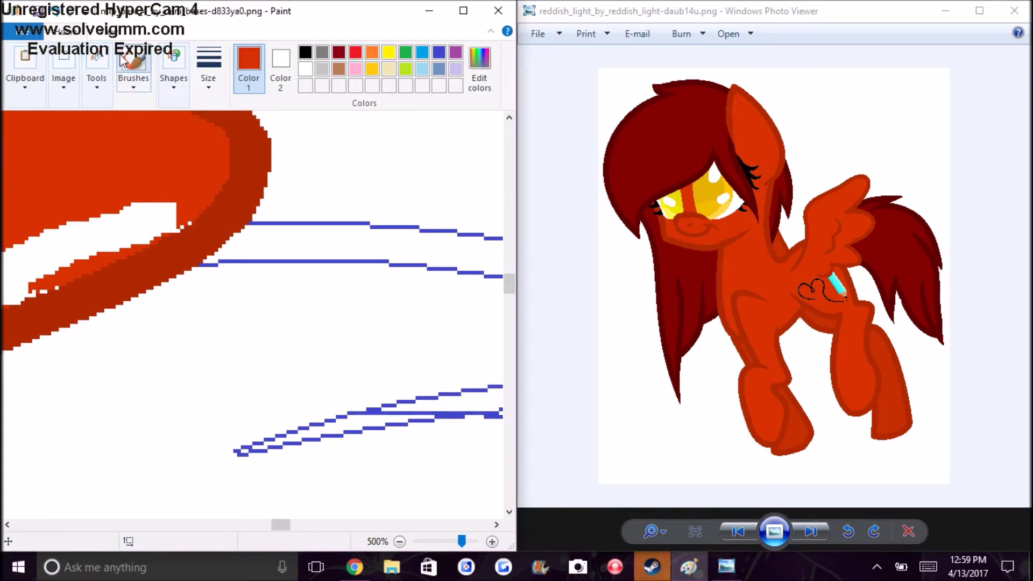
scroll(253, 312, left, 5)
click(377, 283)
scroll(376, 282, down, 2)
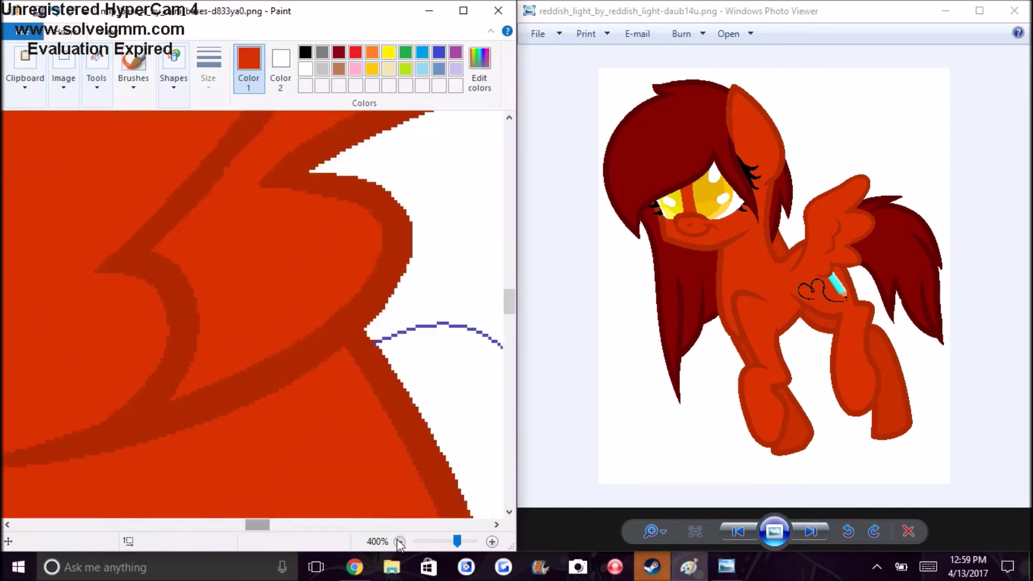
Step: Fill the outline of the tail's top strand with blue
click(97, 86)
click(84, 127)
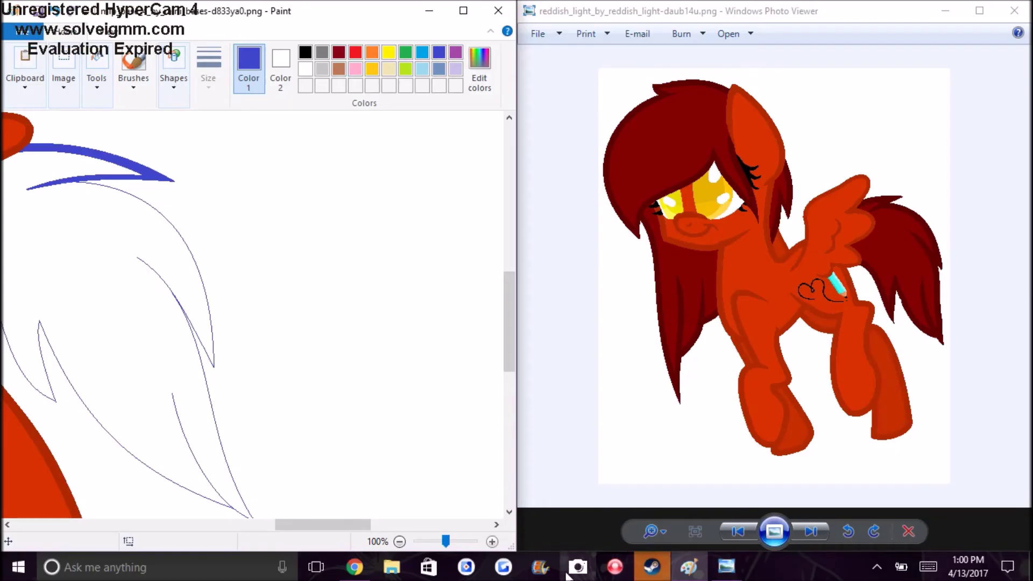
key(super+d)
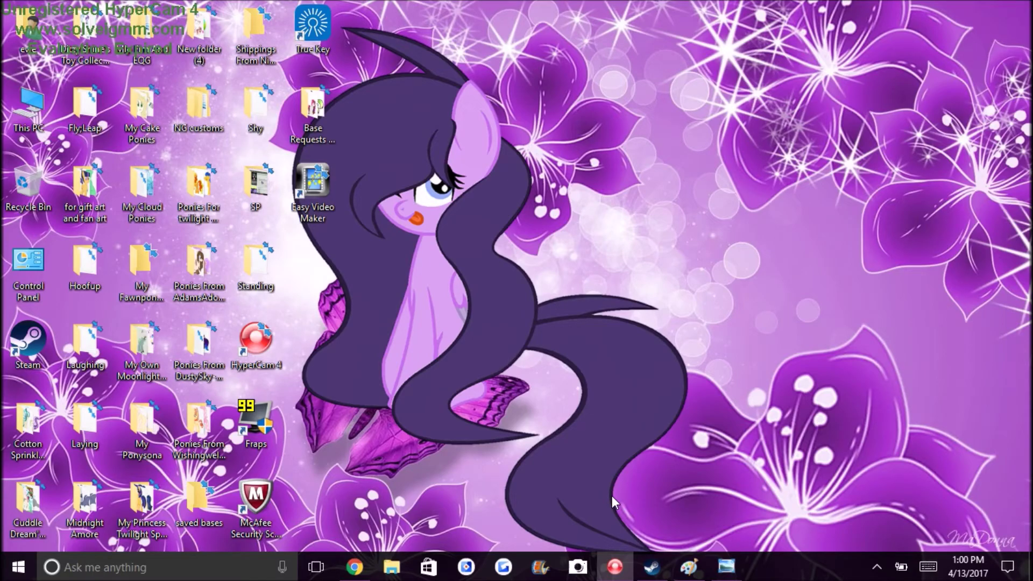
key(super+d)
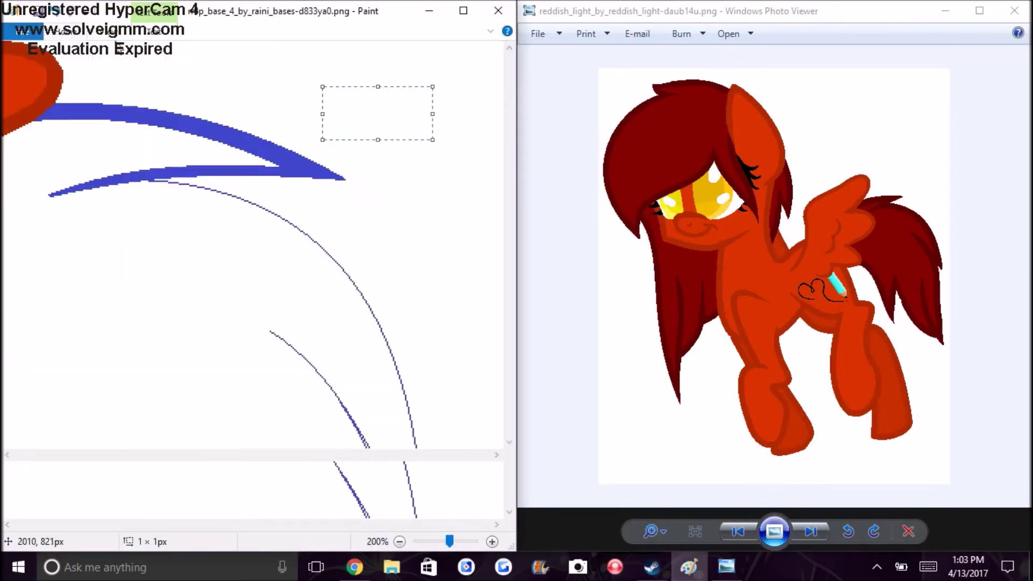
Step: Thicken the tail's outer edge with curves about 169 × 275 px and 108 × 164 px and fill the outlines blue
key(ctrl+F1)
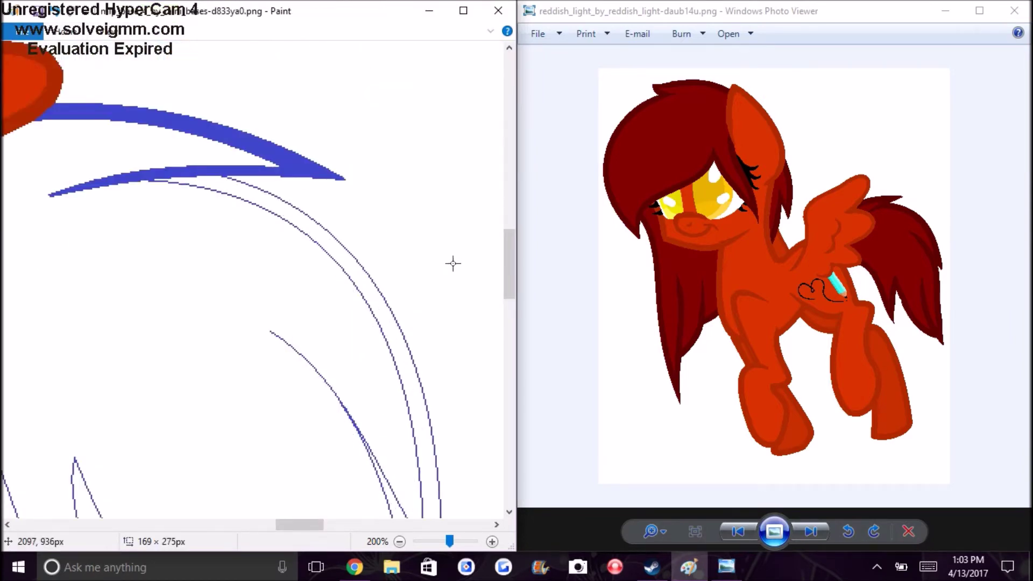
scroll(188, 52, down, 2)
drag(269, 213, 431, 460)
click(62, 31)
click(58, 79)
click(97, 79)
click(99, 146)
click(105, 303)
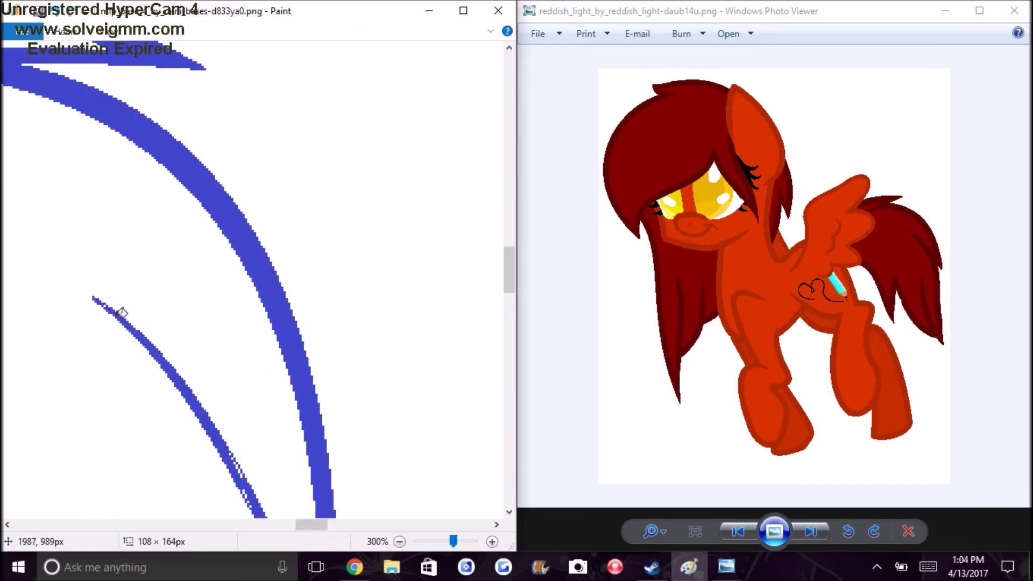
Step: Erase the tail curve running from the rump and the short notch line on the tail's underside
scroll(245, 353, down, 2)
click(62, 31)
click(97, 79)
click(98, 145)
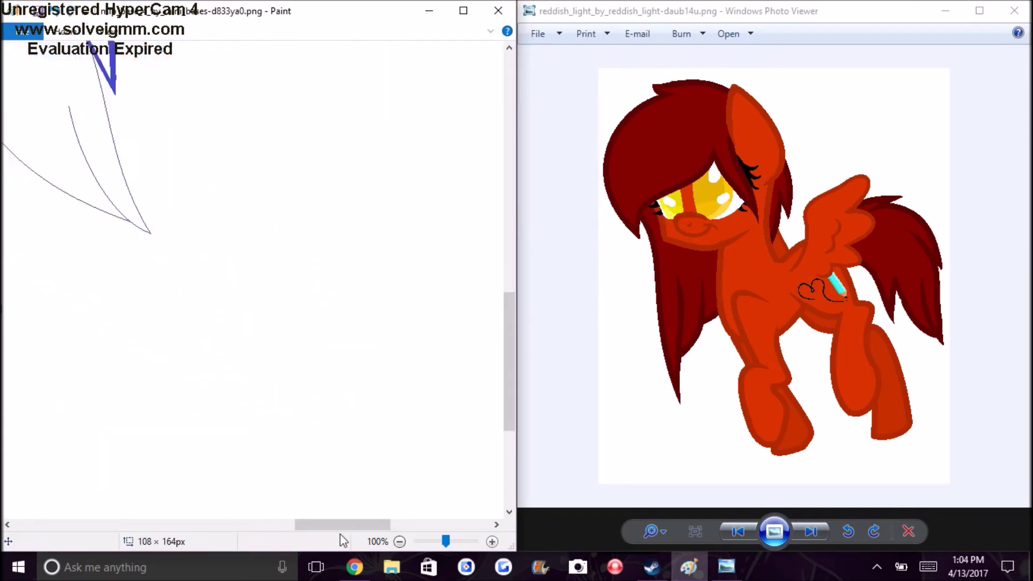
right_click(433, 458)
click(62, 31)
click(91, 64)
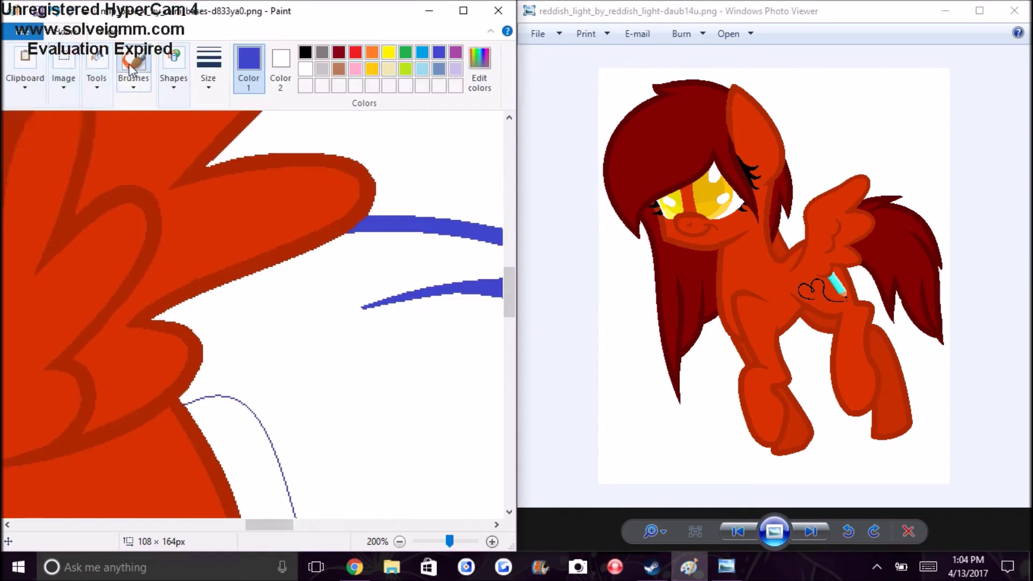
click(64, 144)
scroll(231, 305, down, 2)
drag(187, 195, 301, 321)
scroll(300, 321, down, 2)
drag(387, 269, 397, 397)
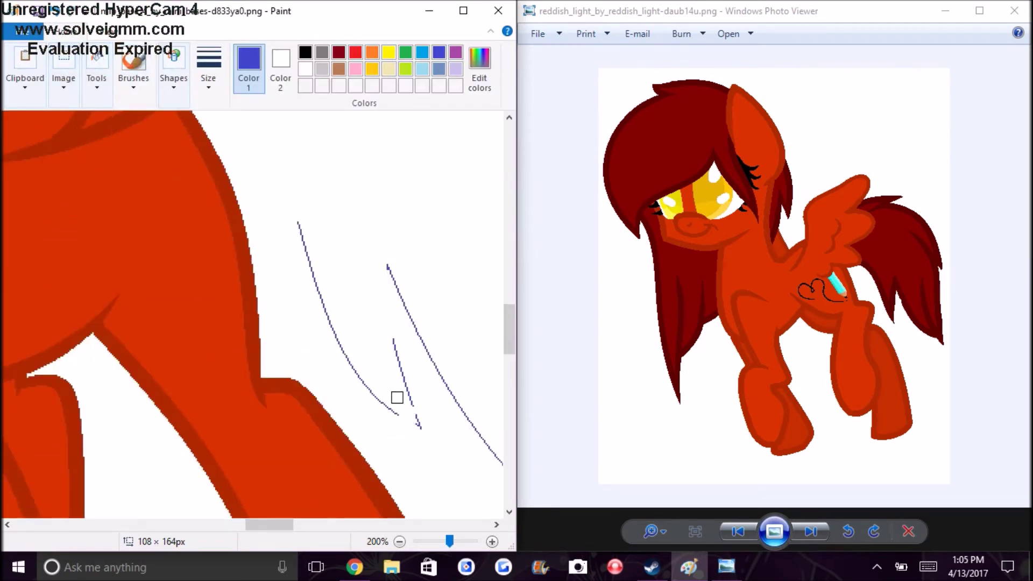
drag(339, 357, 297, 221)
click(208, 67)
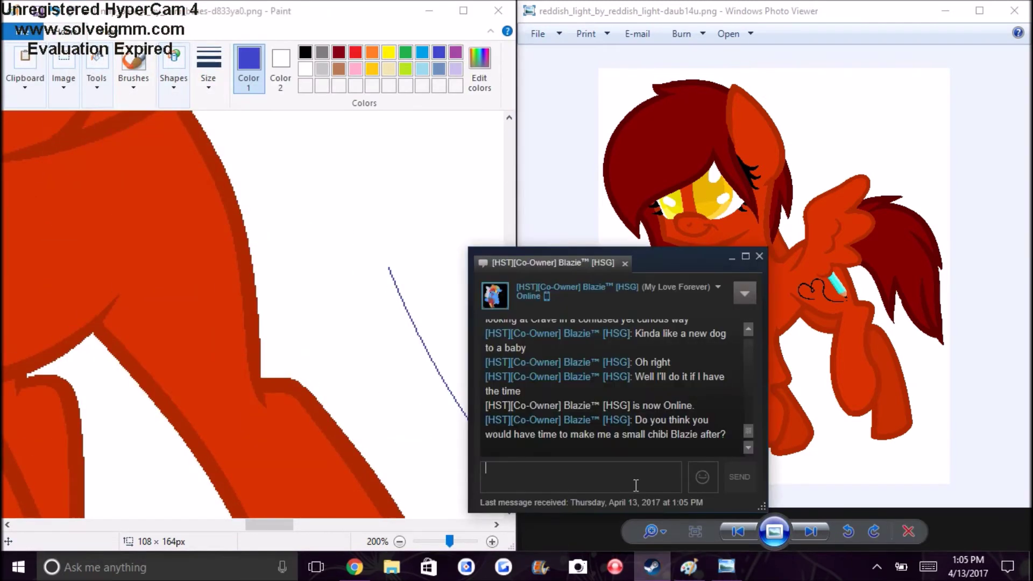
Step: Send the chat message "well i been doing it xD" and minimize the chat window
text(well i been doing it xD)
key(Return)
click(732, 257)
Step: Redraw the short notch curve on the tail's underside and the curve rising from the rump
drag(387, 268, 404, 408)
drag(392, 334, 360, 383)
scroll(365, 215, up, 3)
scroll(300, 322, up, 1)
Step: Pick the brown-red outline colour from the pony's body
click(173, 67)
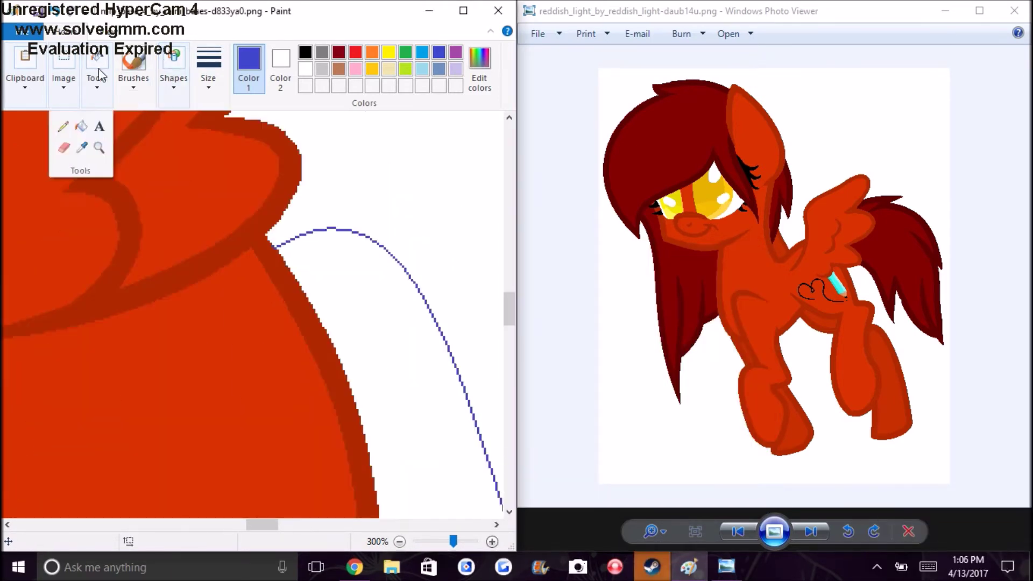
click(399, 542)
scroll(431, 238, down, 5)
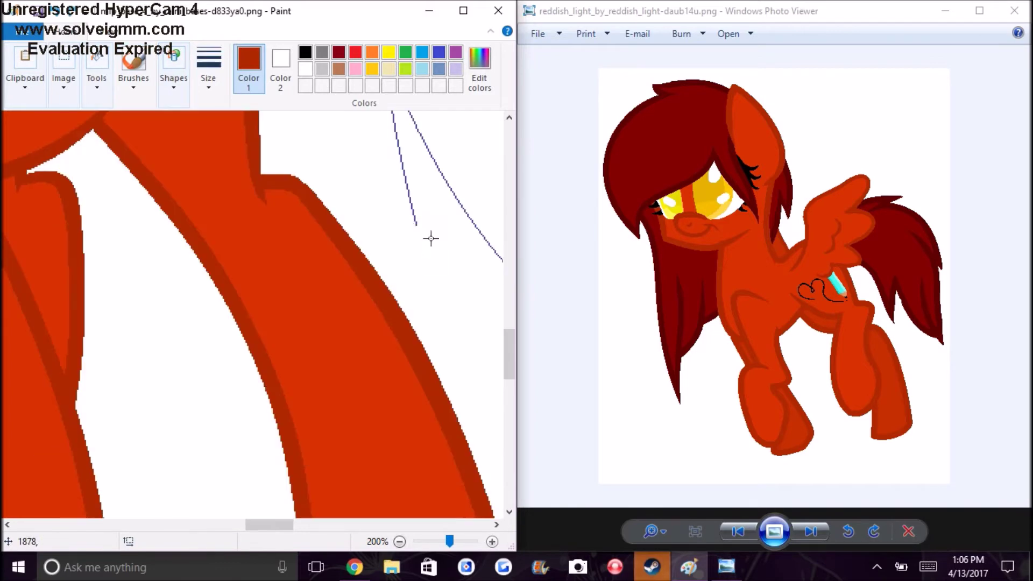
Step: Redraw the thin indigo line along the tail's underside from the notch towards the rump
scroll(321, 258, up, 5)
mouse_move(329, 164)
mouse_down()
mouse_move(321, 258)
mouse_move(321, 147)
mouse_move(339, 301)
mouse_move(246, 285)
mouse_move(295, 479)
mouse_up()
scroll(301, 443, down, 1)
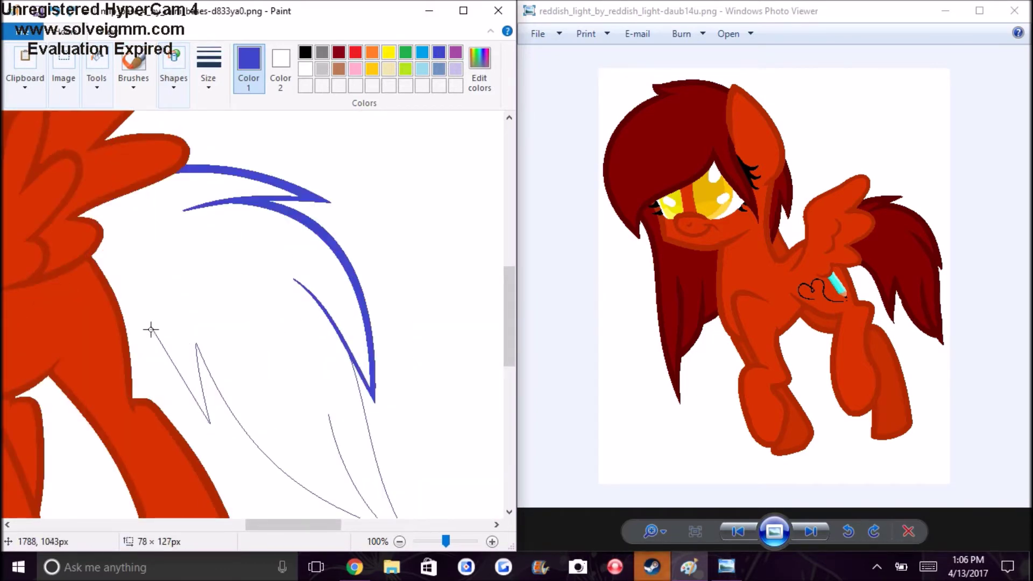
scroll(329, 404, up, 1)
scroll(285, 129, up, 3)
drag(199, 310, 301, 473)
Step: Draw second curves beside the inner strand and the tail tip, and fill the gaps with indigo to thicken the outline
scroll(230, 512, down, 5)
scroll(397, 524, right, 3)
scroll(396, 524, up, 3)
drag(185, 247, 298, 431)
drag(181, 187, 196, 369)
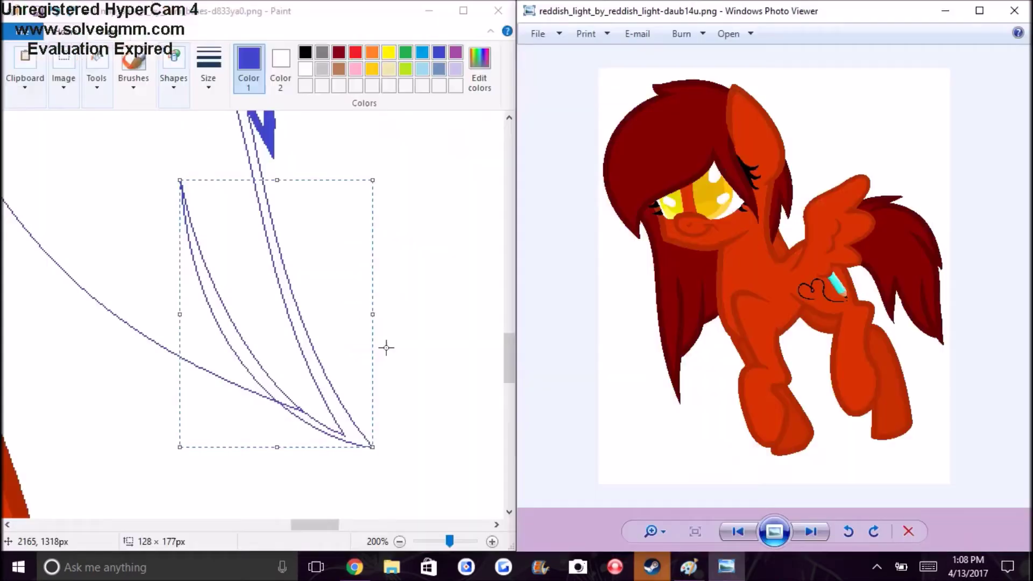
click(303, 405)
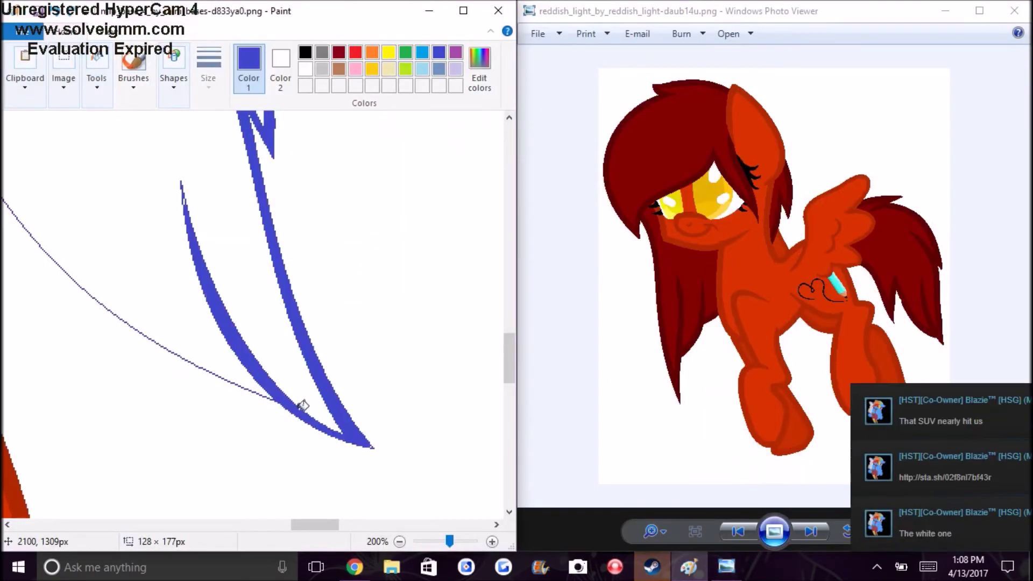
Step: Draw second curves along the tail's underside and notches, and fill the gaps between the lines with indigo
scroll(322, 524, left, 3)
click(399, 541)
click(173, 81)
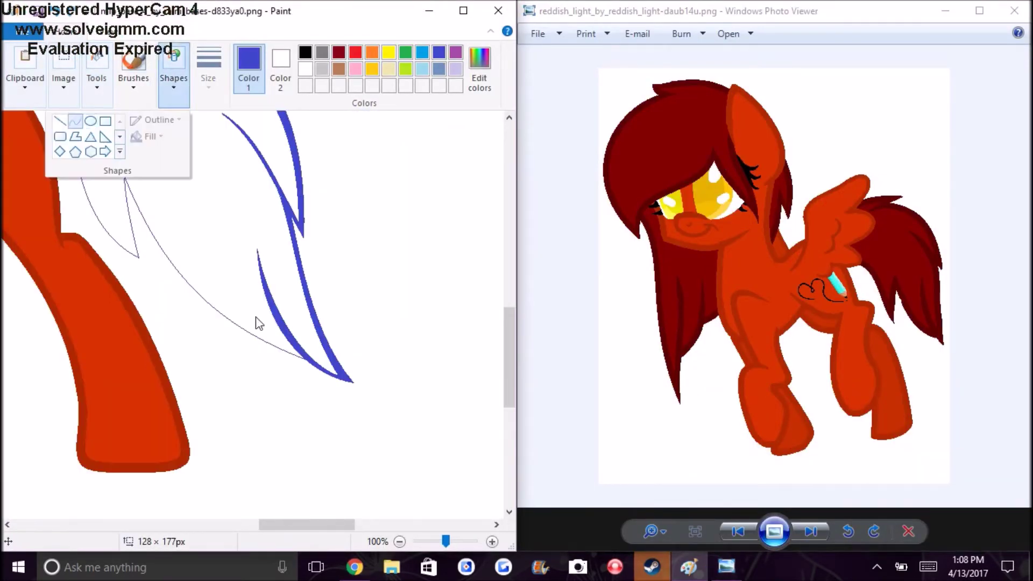
click(91, 118)
scroll(295, 425, up, 1)
scroll(286, 376, up, 4)
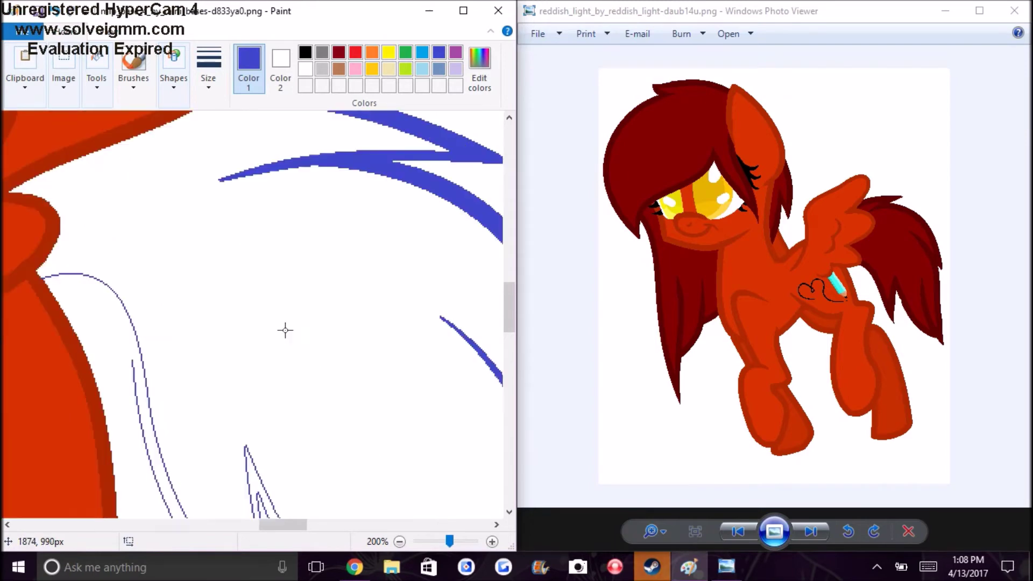
click(96, 80)
click(104, 150)
scroll(269, 323, down, 3)
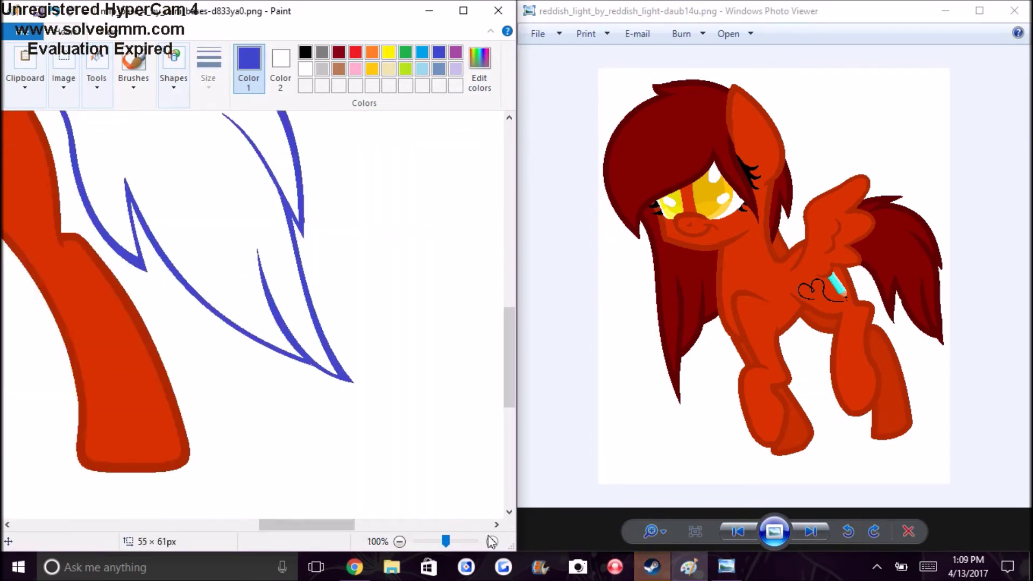
Step: Fill the tail with the mane's dark red and recolour its indigo outline in the darker mane outline red
click(426, 542)
scroll(279, 384, down, 3)
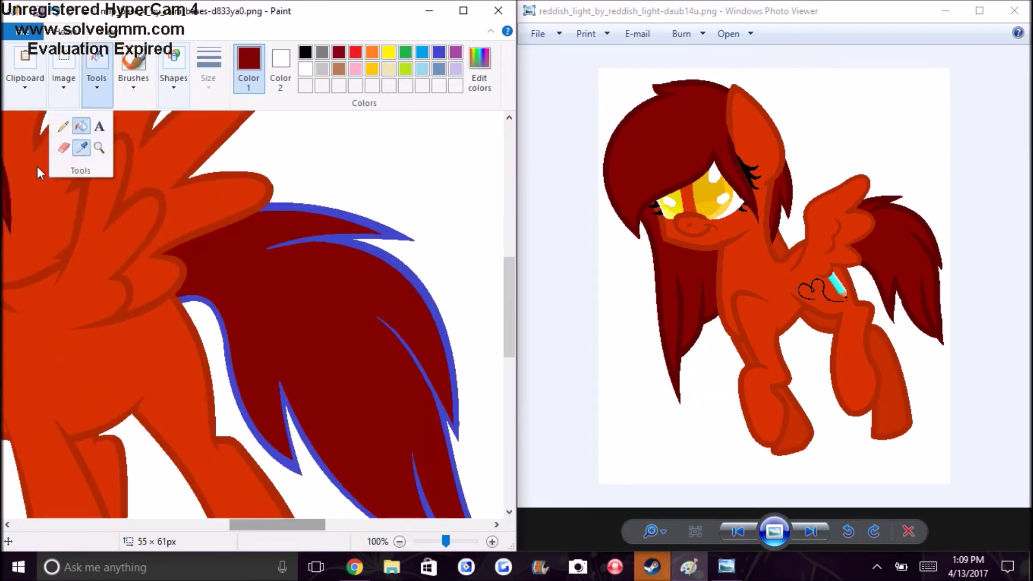
click(399, 541)
click(399, 541)
Step: Reduce the canvas to 1268 × 988 px so it fits around the pony
click(463, 10)
key(ctrl+z)
drag(310, 323, 122, 189)
drag(259, 314, 244, 295)
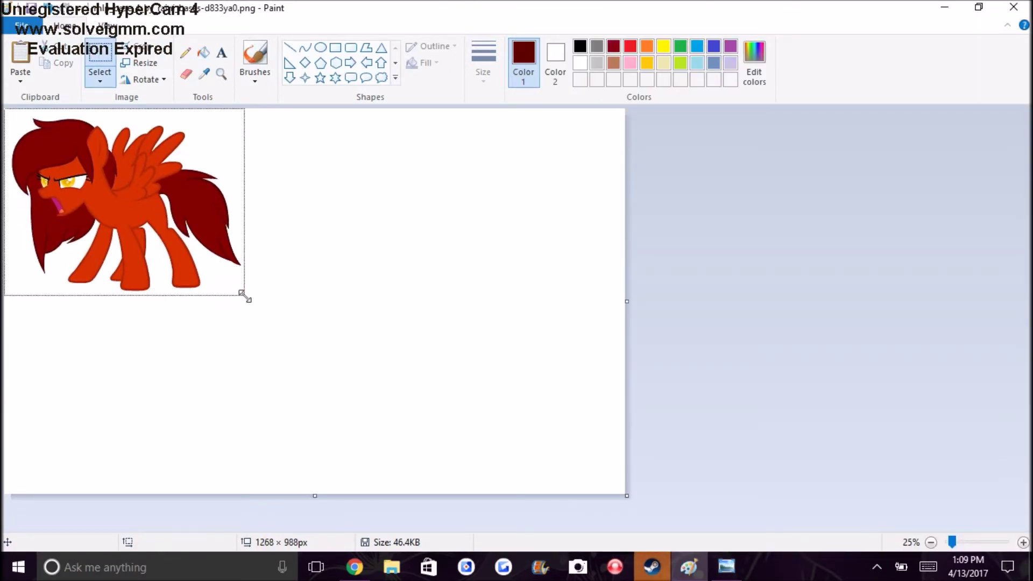
key(ctrl+shift+x)
Step: Save the picture as mlp_base_4_by_raini_bases-d833ya0.png in PNG format in a subfolder of Pictures
key(F12)
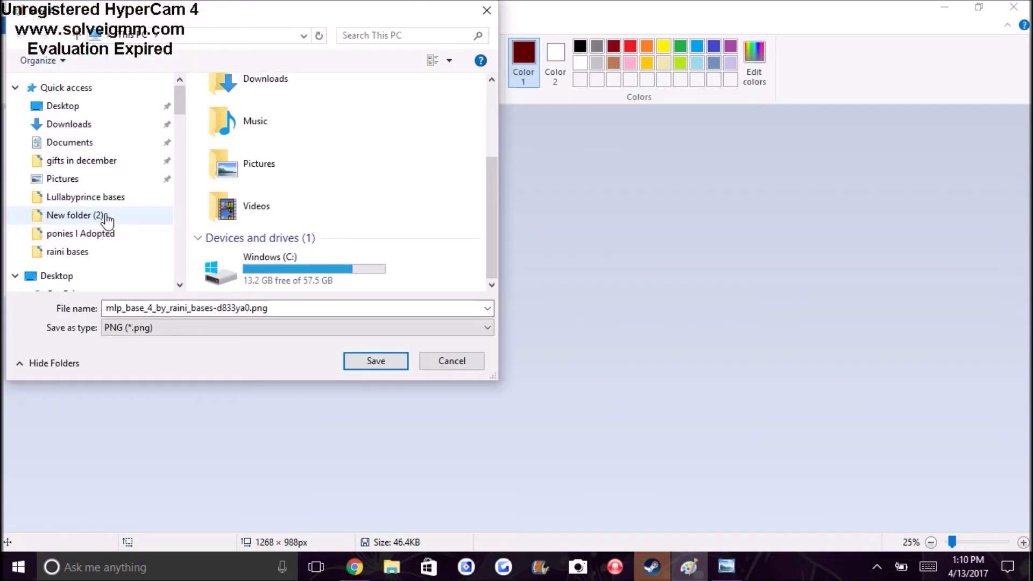
click(82, 179)
scroll(291, 226, down, 8)
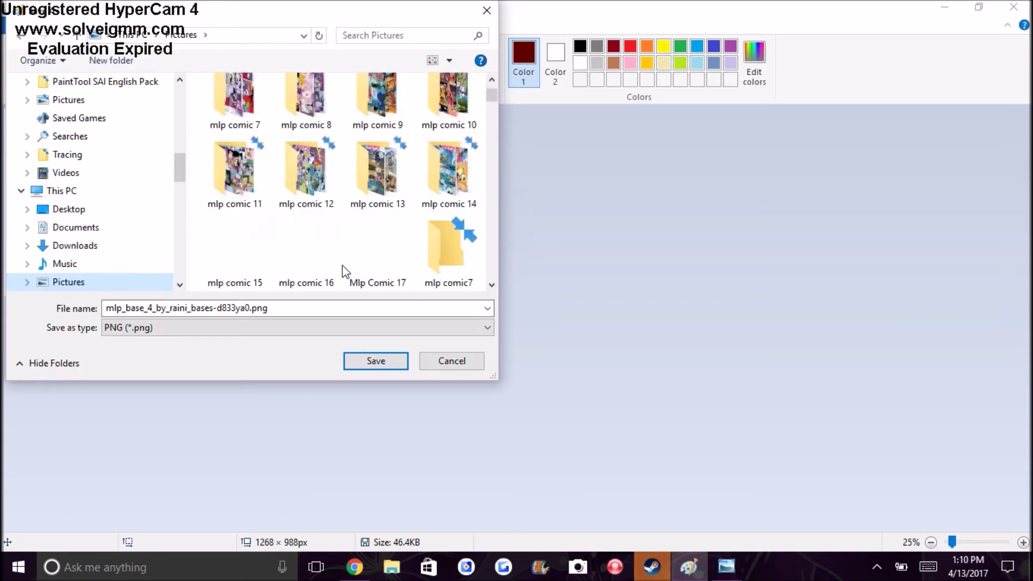
scroll(343, 266, down, 5)
double_click(449, 237)
click(375, 360)
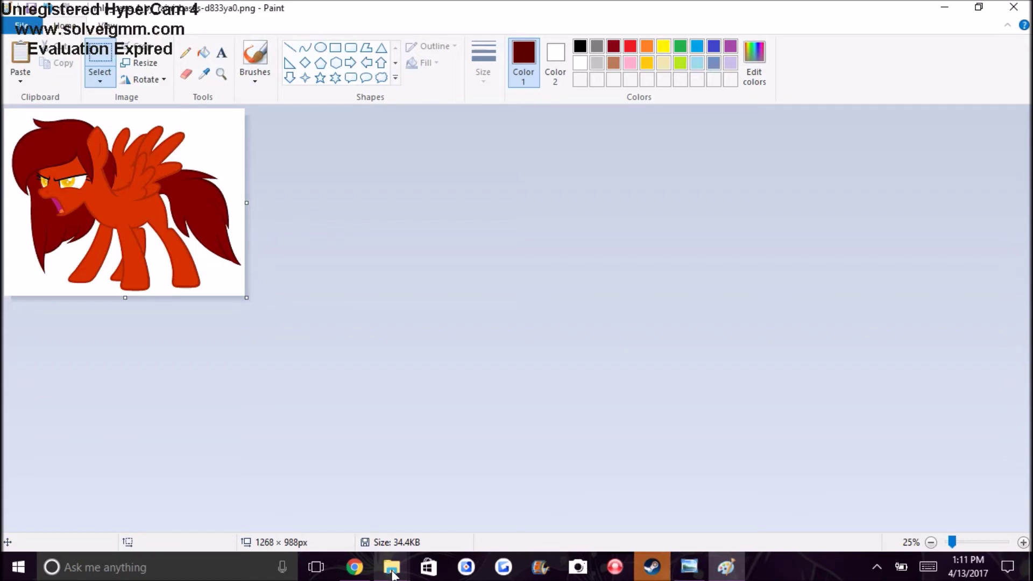
Step: Open the PaintTool SAI English Pack folder in File Explorer and launch PaintTool SAI
key(alt+Tab)
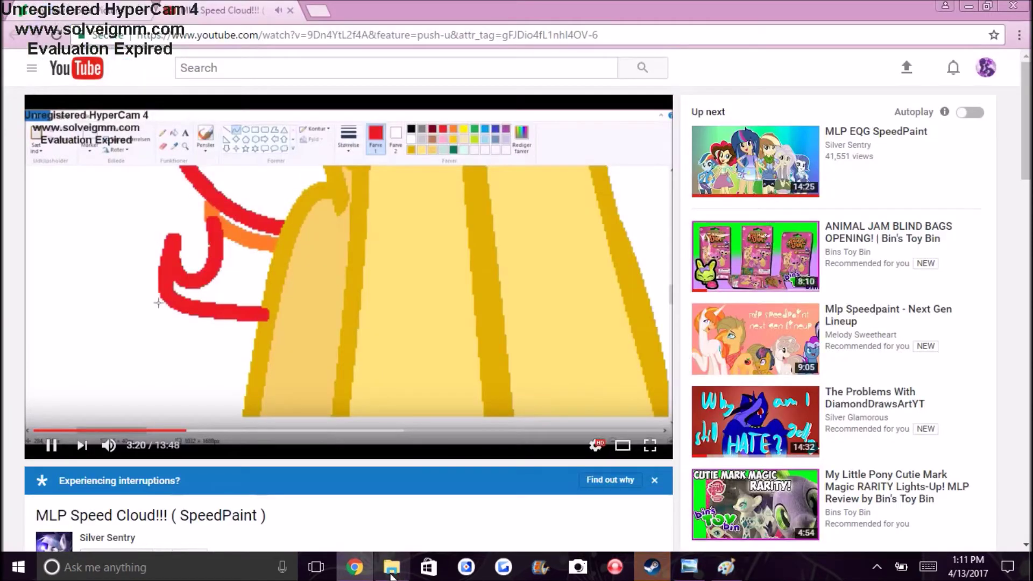
click(391, 571)
scroll(385, 424, down, 1)
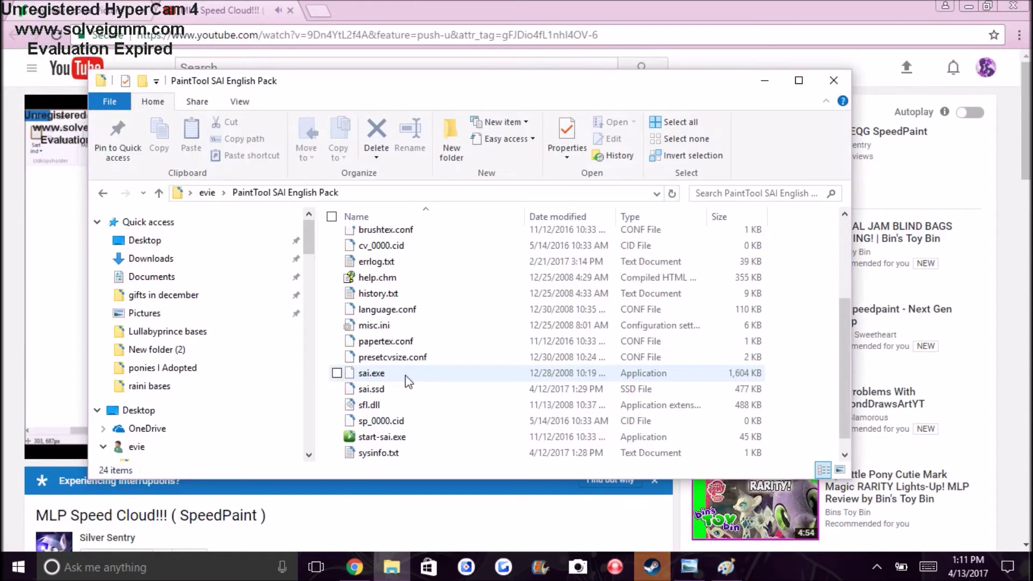
click(418, 541)
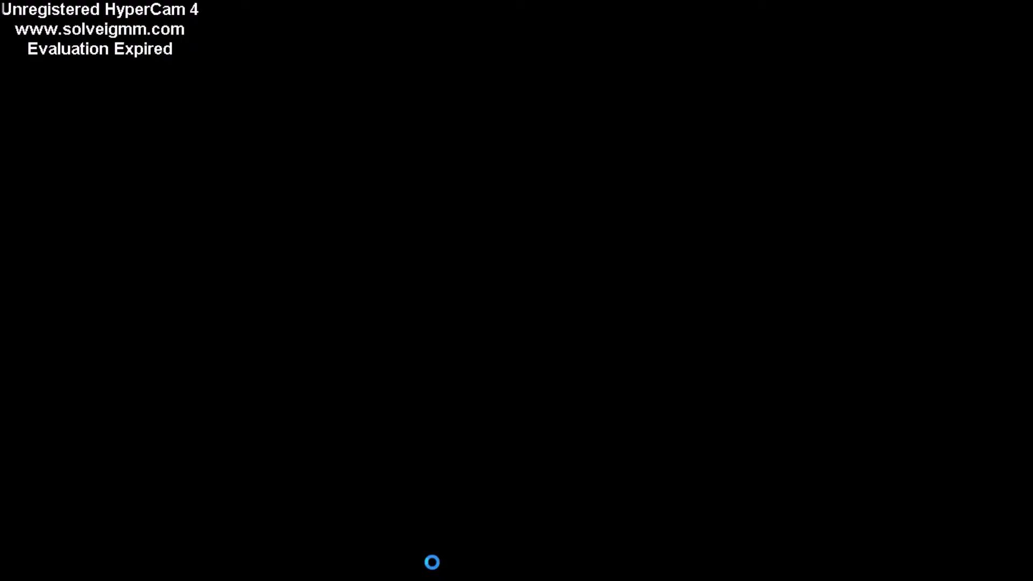
Step: Search the Pictures folder for "raini" in the open-file dialog and close the dialog
key(ctrl+o)
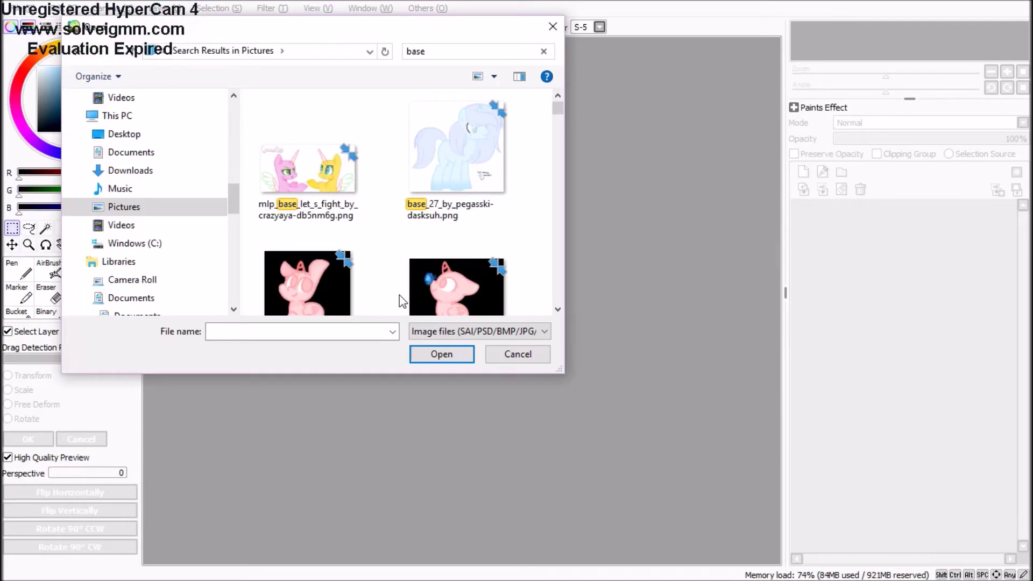
text(rai)
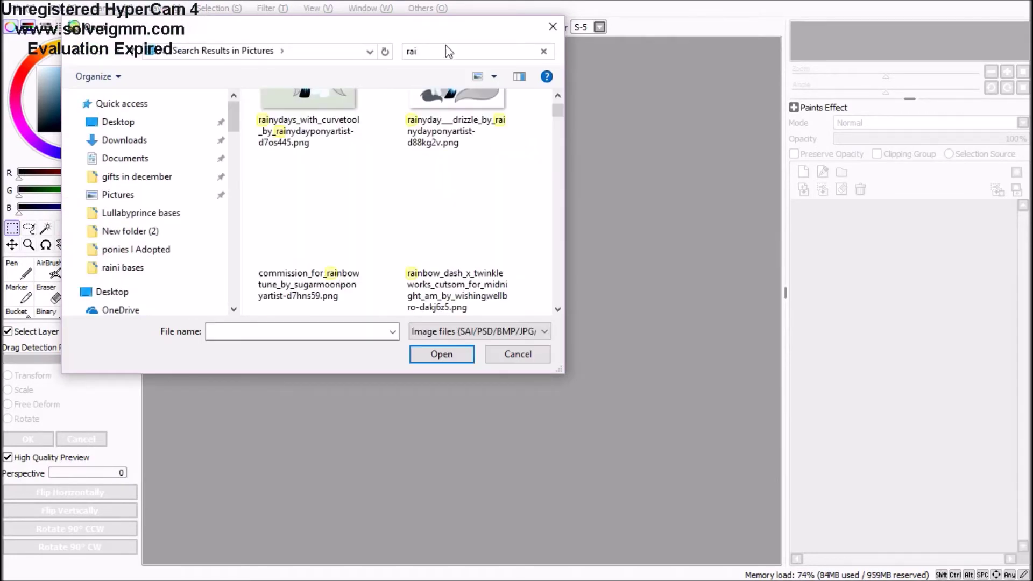
text(ni)
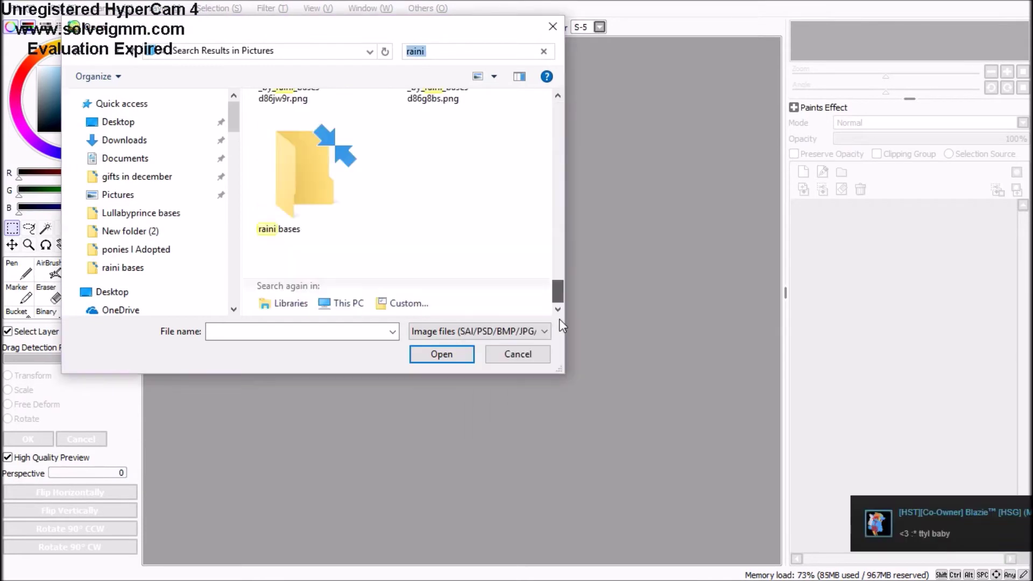
drag(559, 318, 571, 110)
key(Escape)
Step: Search Windows for "msp" to reopen Paint
key(super)
text(m)
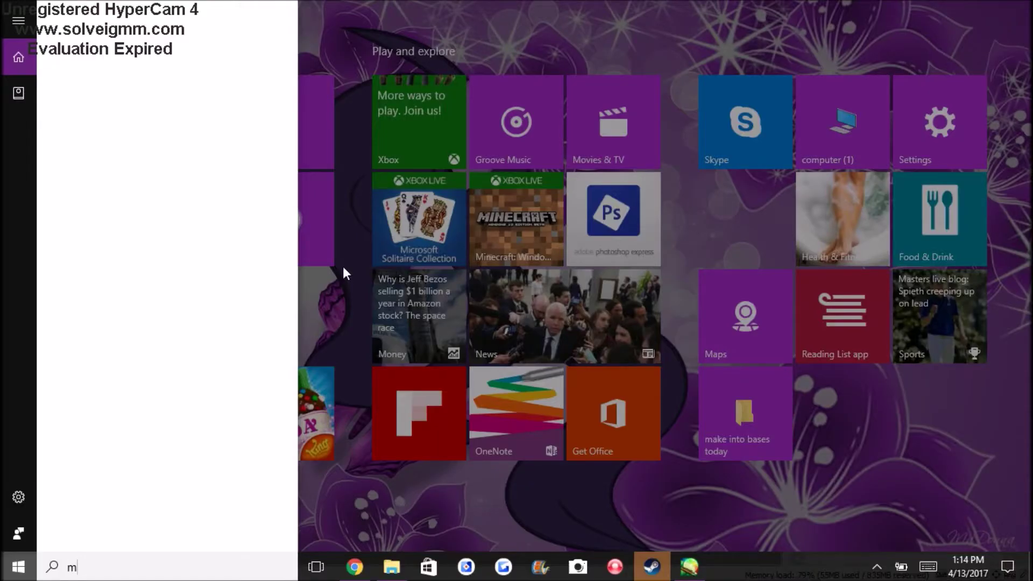
text(sp)
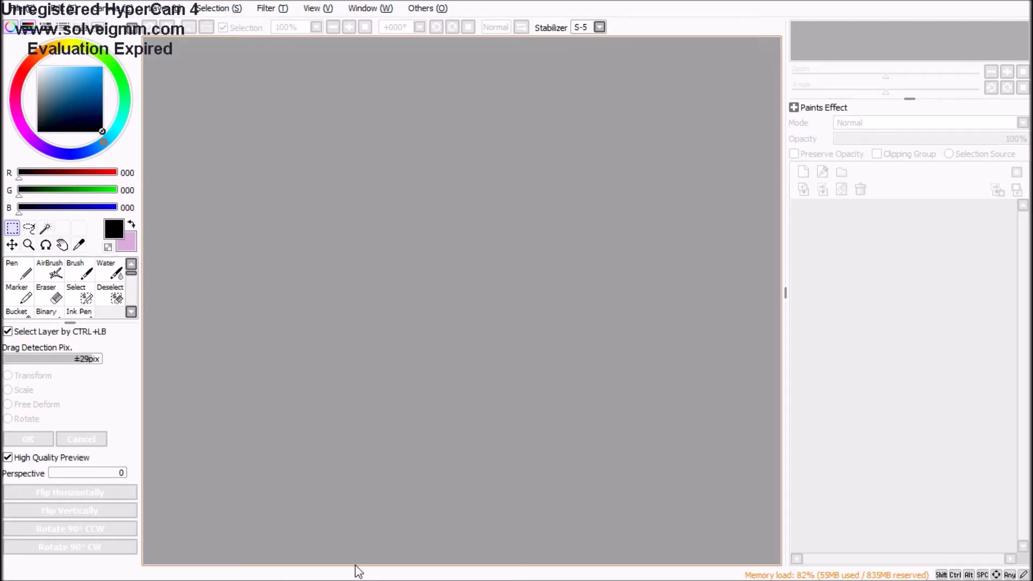
Step: Search the Pictures folder for "mlp base" in PaintTool SAI's open-file dialog
key(ctrl+o)
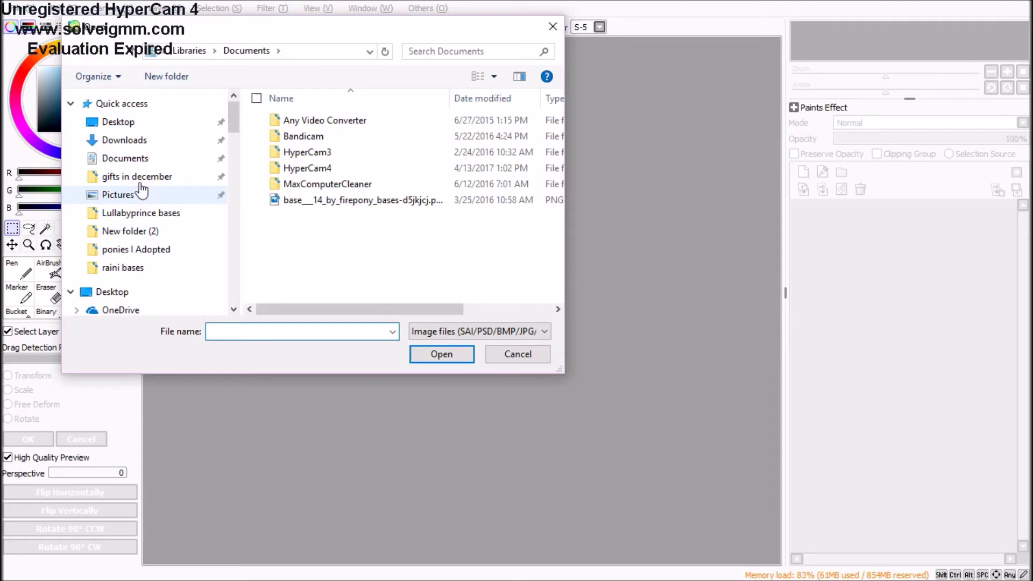
click(119, 194)
click(448, 52)
text(mlp base)
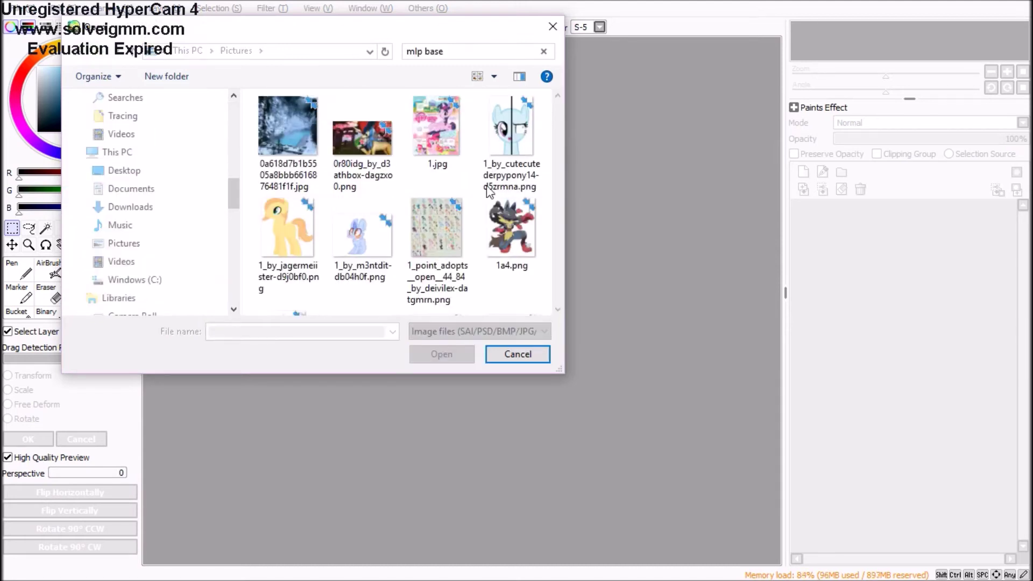
click(486, 76)
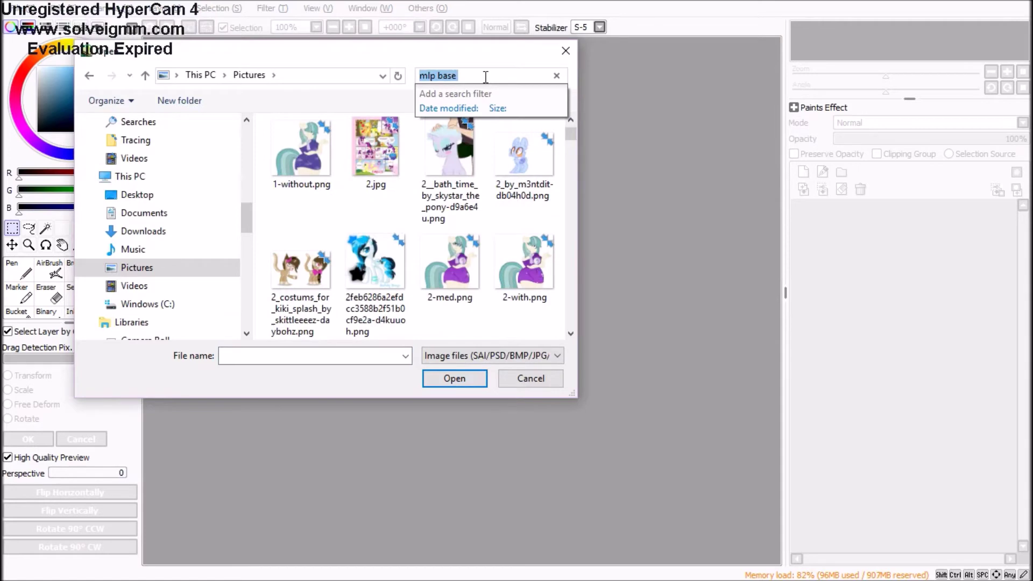
click(538, 356)
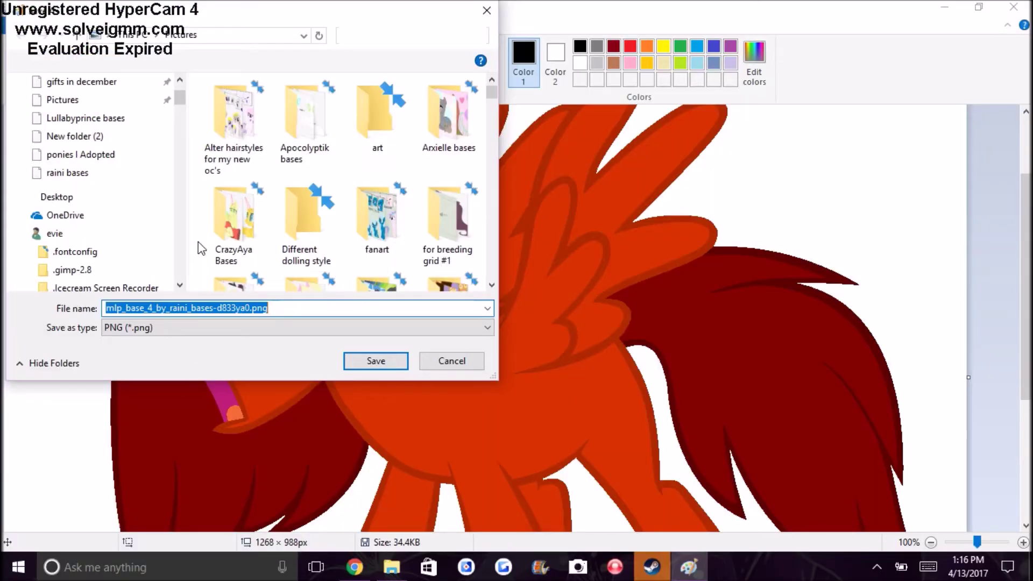
Step: Choose a subfolder of Pictures for saving the pony from Paint as mlp_base_4_by_raini_bases-d833ya0.png
scroll(360, 220, down, 10)
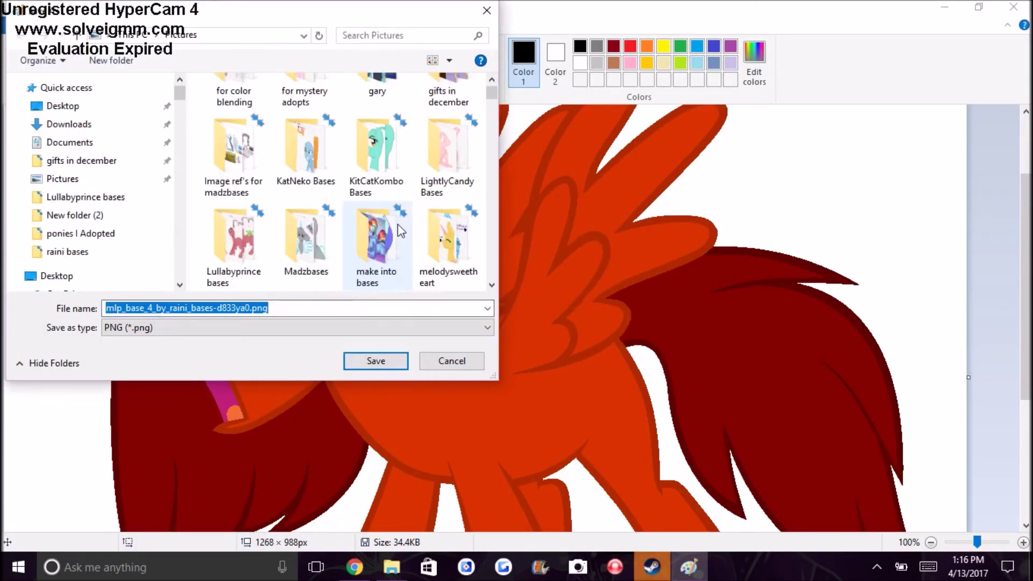
double_click(448, 97)
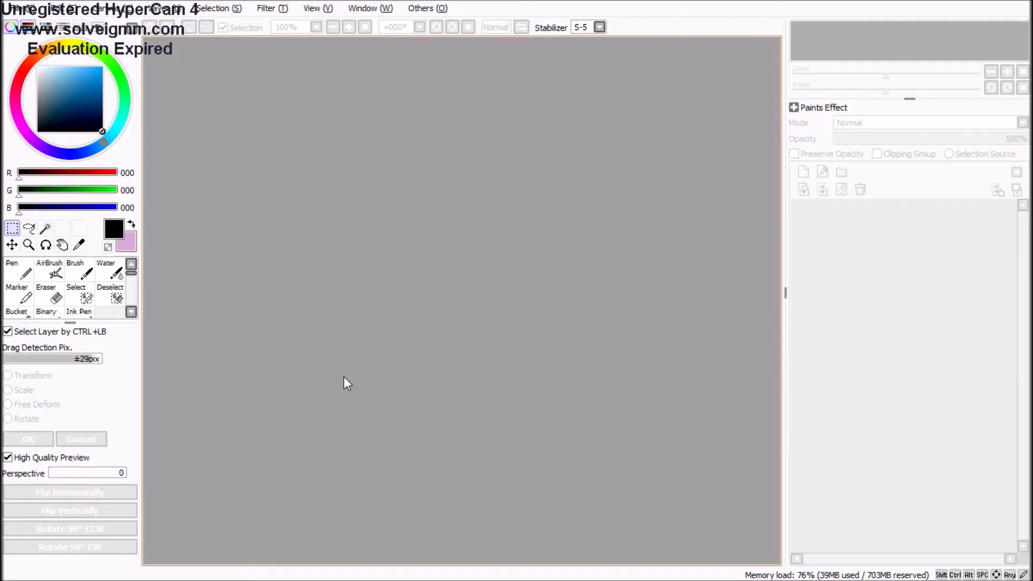
Step: Open the saved mlp_base_4_by_raini_bases pony image in PaintTool SAI
click(21, 8)
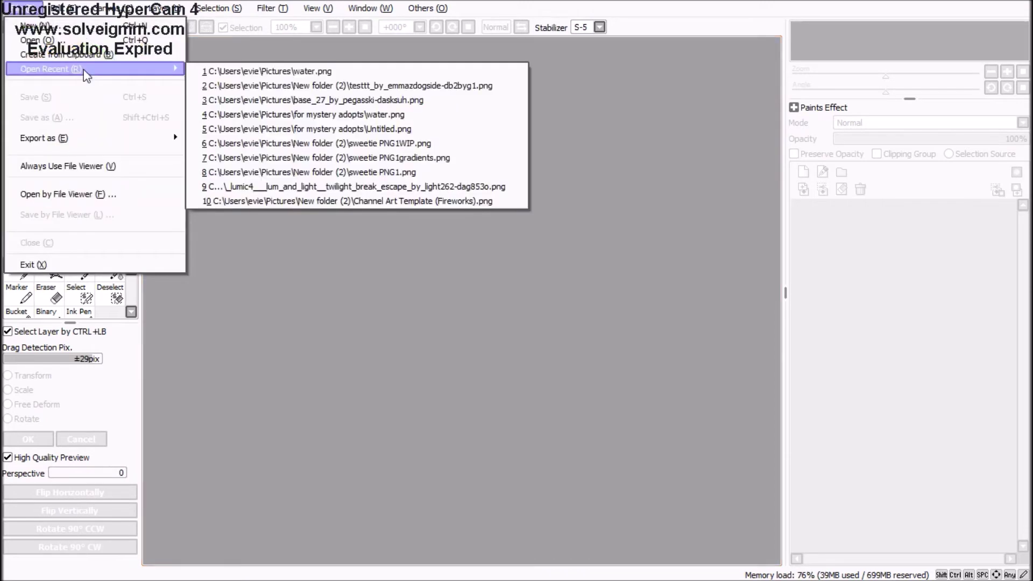
click(83, 69)
double_click(401, 281)
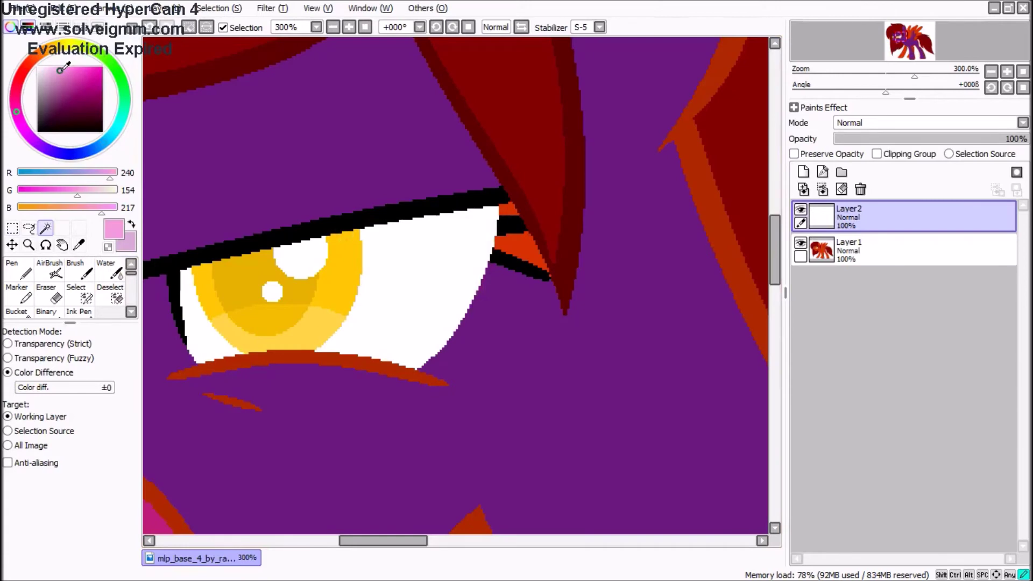
Step: Try drawing three short slanted pink blush lines below the eye on Layer2 with the Binary tool at size 1
click(46, 311)
click(64, 460)
mouse_move(322, 415)
mouse_down()
mouse_move(302, 453)
mouse_move(323, 440)
mouse_up()
key(ctrl+z)
mouse_move(353, 410)
mouse_down()
mouse_move(340, 446)
mouse_move(323, 440)
mouse_move(340, 446)
mouse_up()
key(ctrl+z)
key(ctrl+z)
click(15, 460)
drag(371, 417, 359, 453)
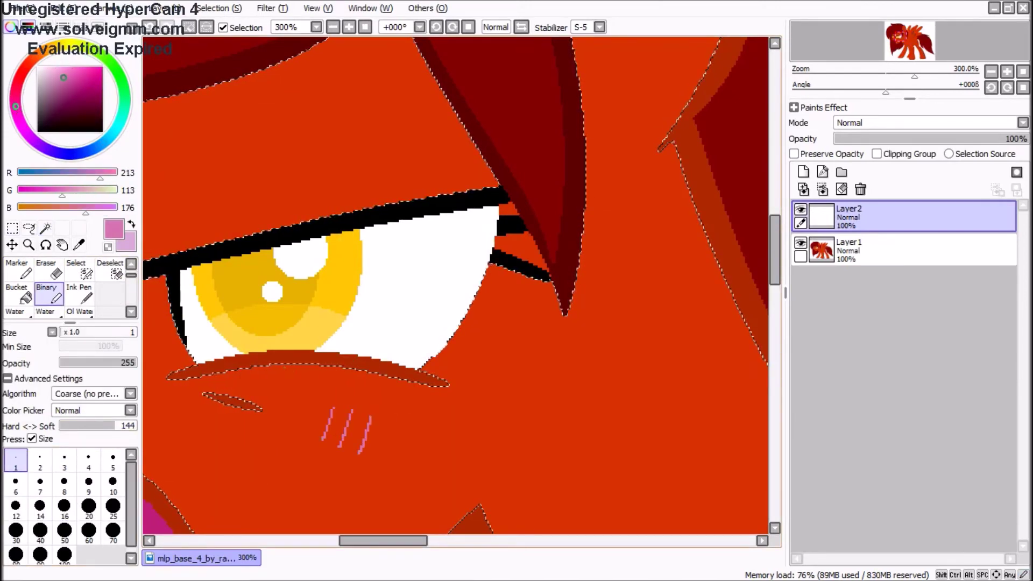
Step: Try a bucket fill with an adjusted pink on the selected face area and undo it
click(17, 293)
click(66, 94)
drag(16, 110, 17, 86)
click(346, 422)
key(ctrl+z)
scroll(70, 285, down, 3)
click(102, 311)
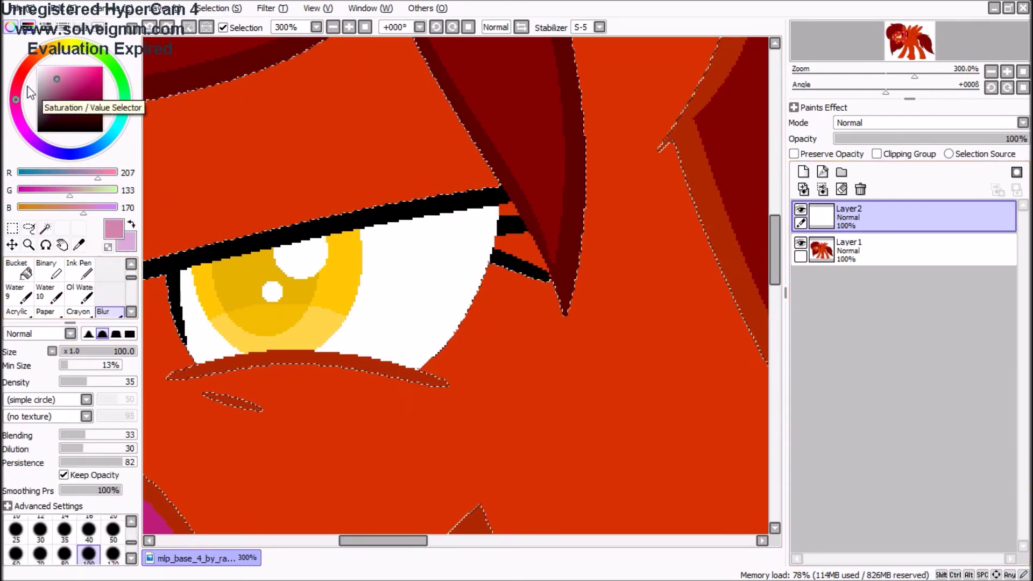
Step: Try drawing three short upright blush lines below the eye with the Pen at size 4.3 in pink, RGB 252, 96, 136
click(36, 190)
click(114, 173)
click(56, 190)
scroll(70, 285, up, 3)
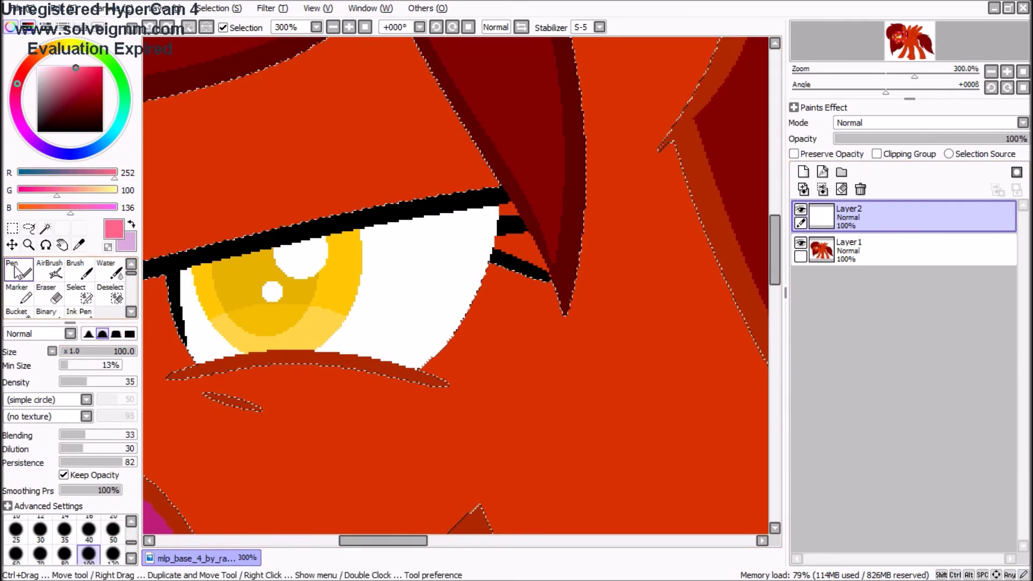
click(17, 269)
drag(339, 411, 346, 460)
drag(369, 414, 368, 451)
click(55, 190)
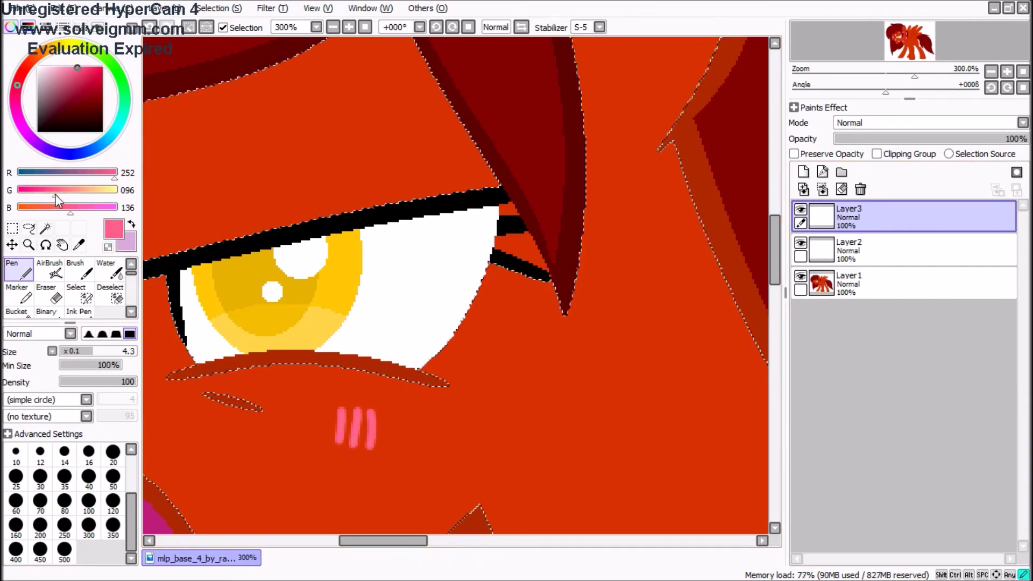
drag(342, 407, 344, 458)
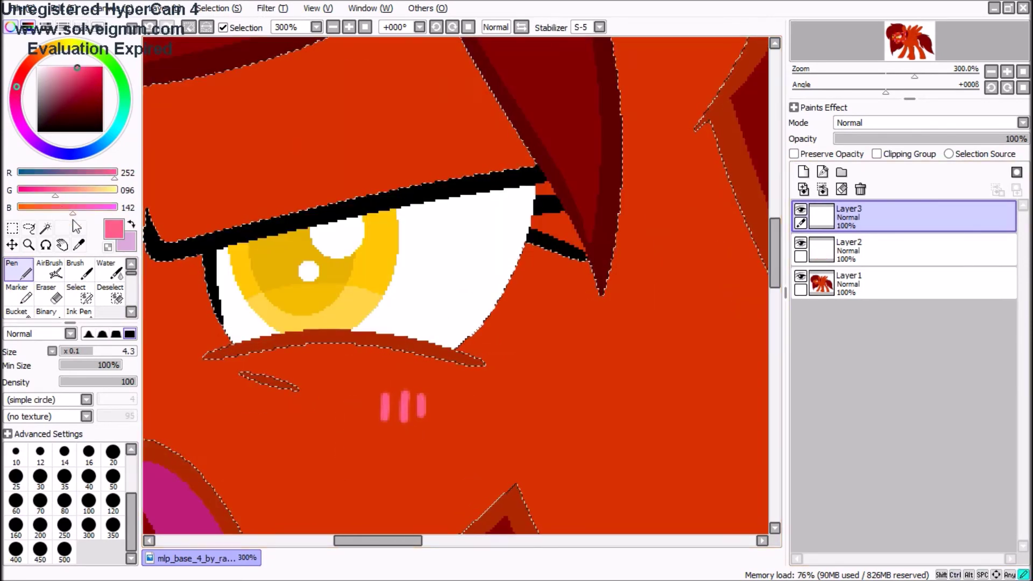
Step: Try airbrushing a pink blush, RGB 252, 54, 140, around the cheek lines and reduce the brush size
click(76, 269)
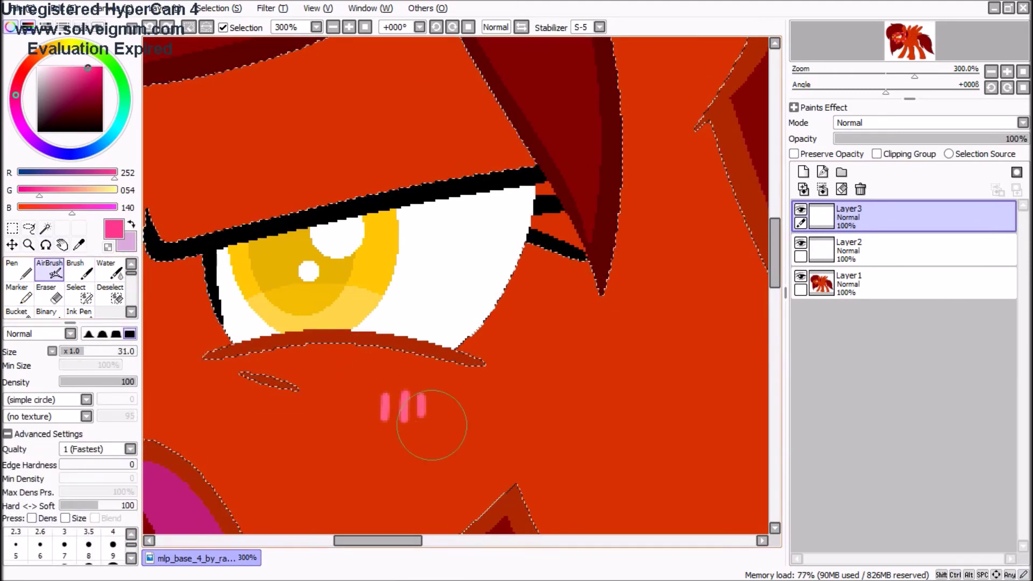
click(403, 410)
click(412, 376)
key(bracketleft)
key(bracketleft)
key(bracketleft)
key(bracketleft)
key(bracketleft)
key(bracketleft)
key(bracketleft)
key(bracketleft)
key(bracketleft)
key(bracketleft)
key(bracketleft)
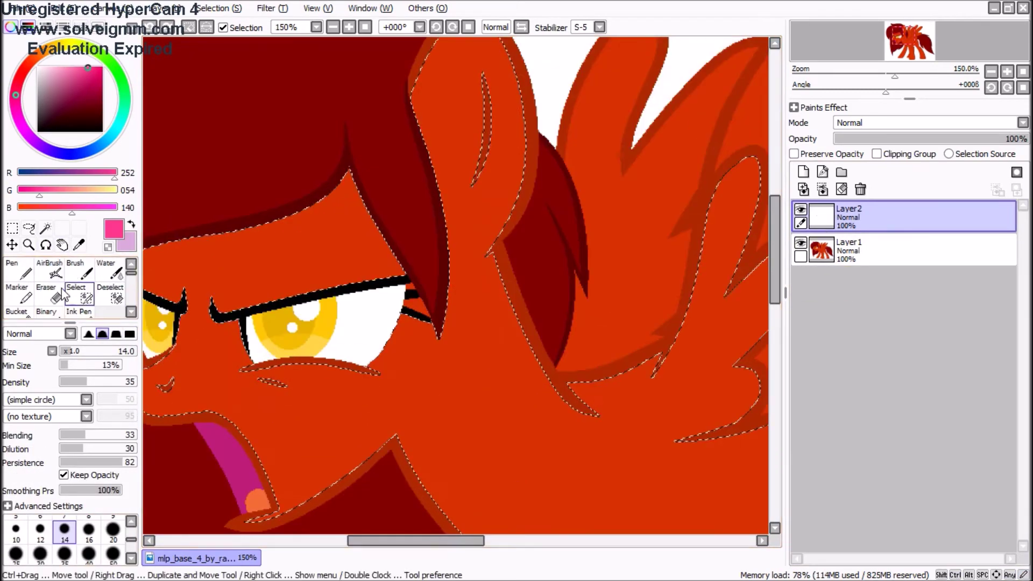
Step: Try a pink brush mark on the cheek near the mouth on Layer2 and undo it
click(225, 399)
key(ctrl+z)
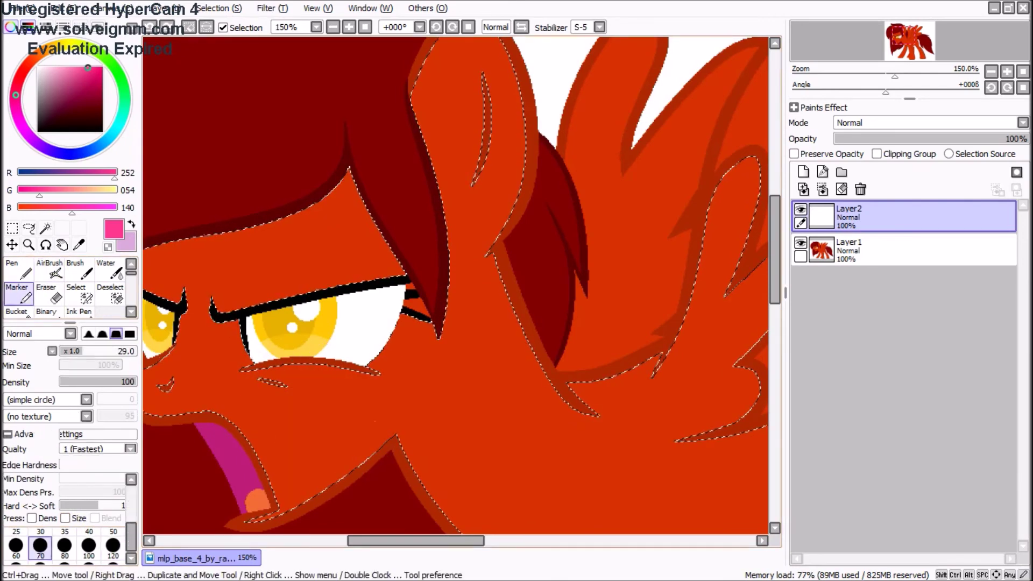
Step: Try a round pink Marker spot on the cheek softened with Blur at size 70
click(104, 496)
click(236, 420)
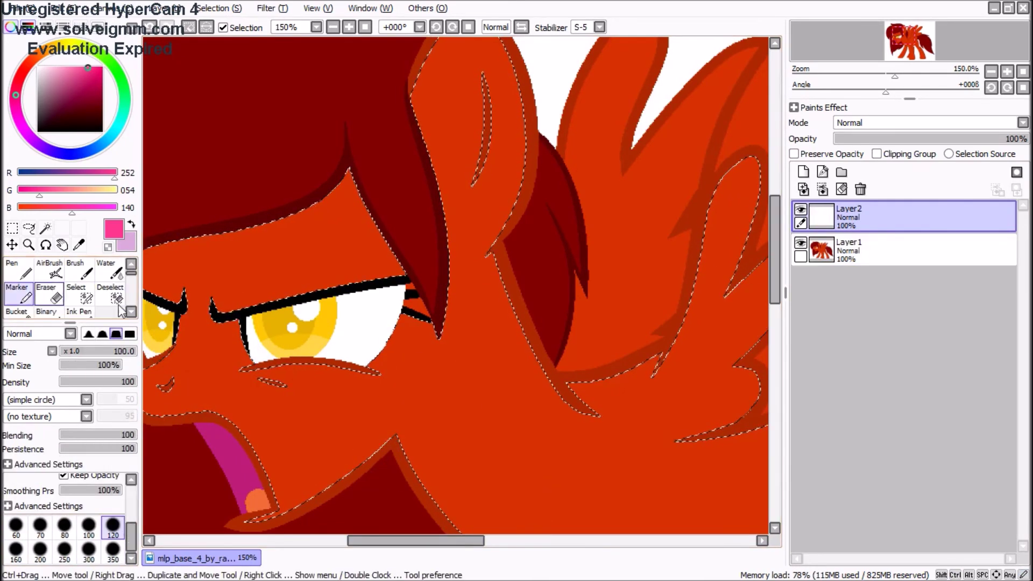
click(297, 431)
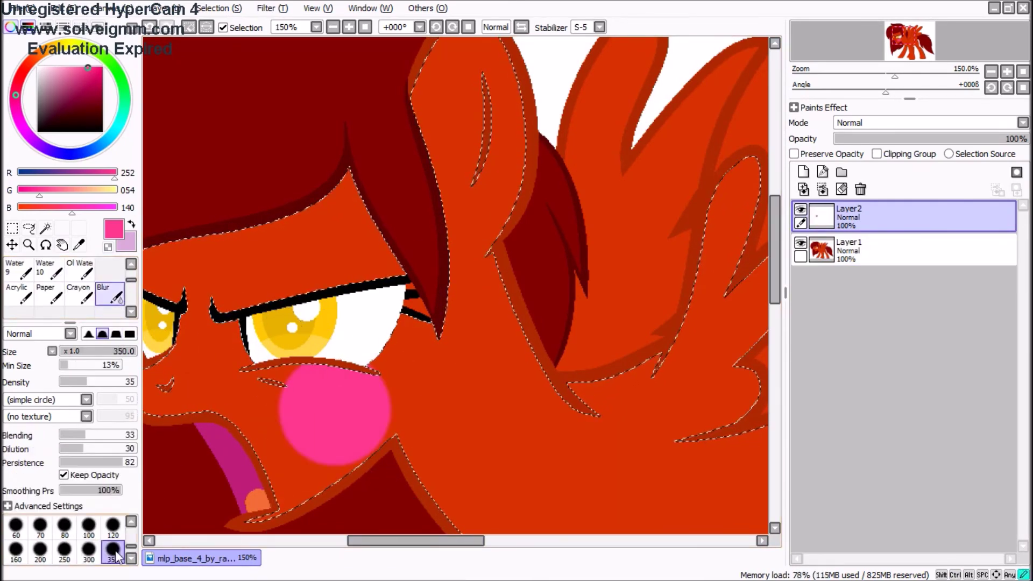
click(40, 525)
drag(301, 425, 403, 369)
scroll(425, 384, down, 2)
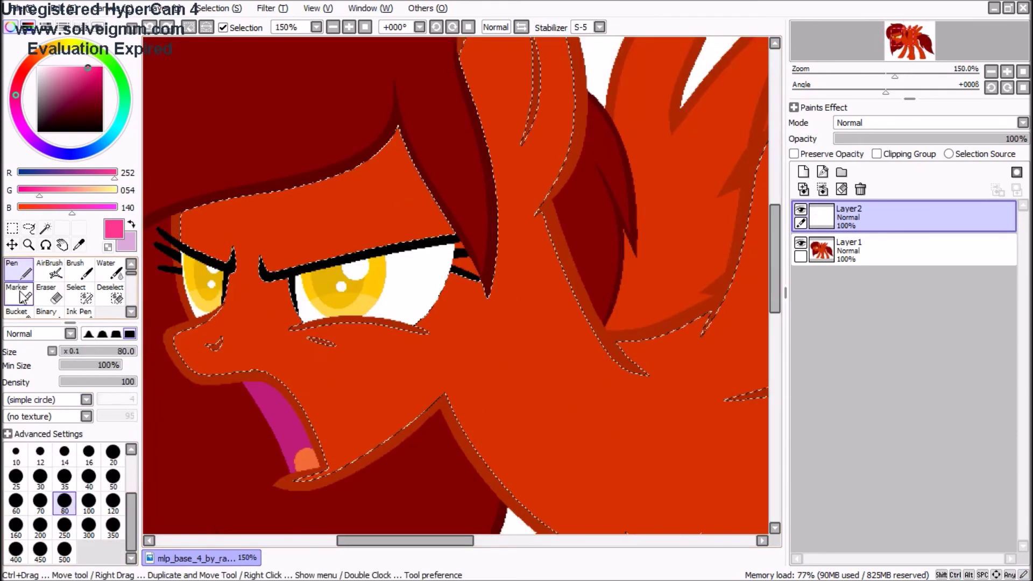
key(ctrl+y)
key(ctrl+y)
Step: Set Layer2's blending mode to Luminosity and try blurred pink Marker dabs at size 35 below the eyes
click(927, 122)
click(882, 182)
scroll(65, 285, up, 2)
click(17, 293)
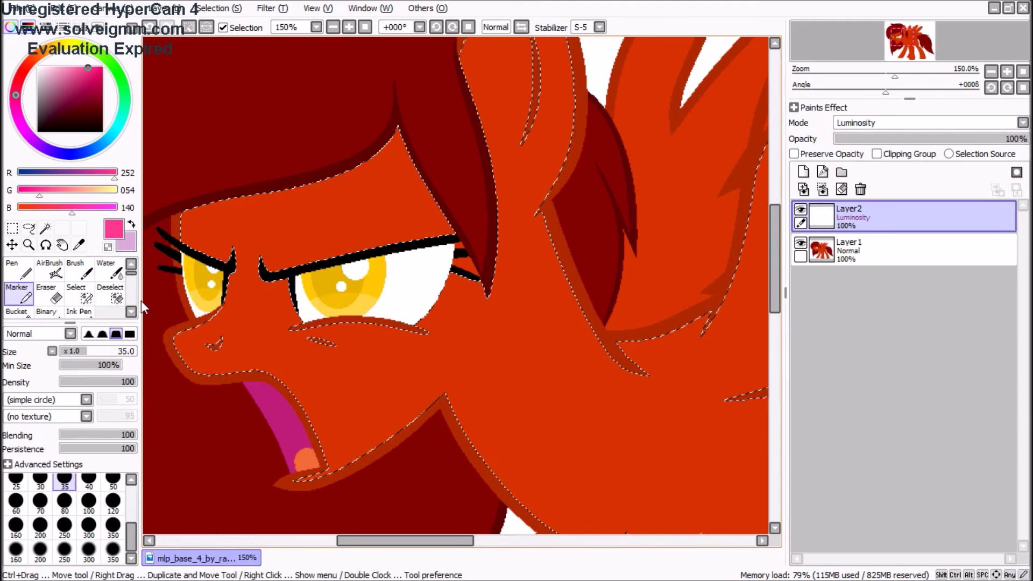
drag(371, 317, 393, 328)
drag(186, 315, 215, 328)
scroll(65, 285, down, 2)
click(102, 312)
scroll(516, 359, down, 2)
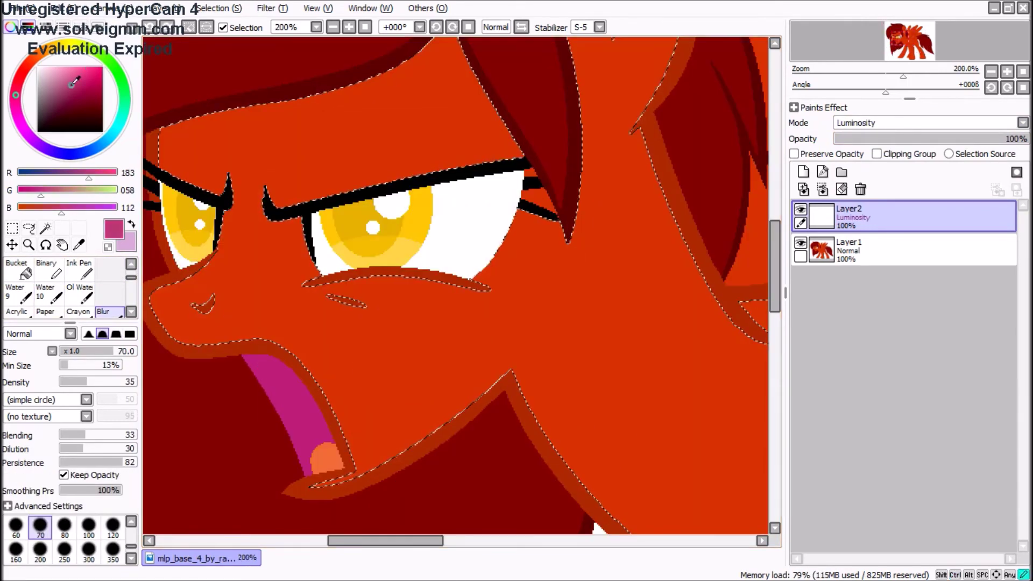
Step: Try a deeper pink Marker stroke, RGB 237, 8, 84, between the eyes with Blur and undo it
scroll(64, 285, up, 2)
click(16, 293)
click(93, 94)
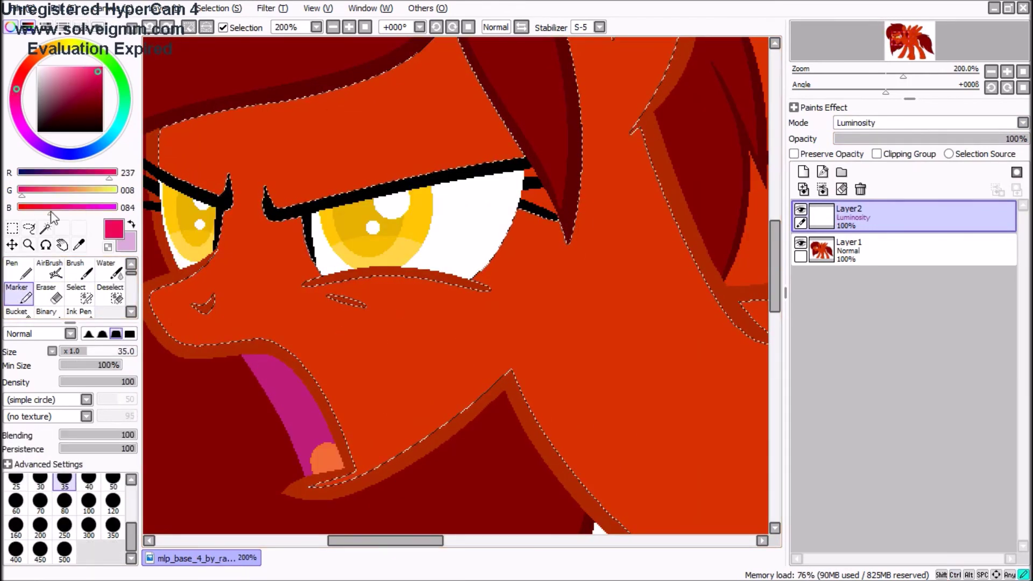
drag(237, 226, 285, 229)
scroll(64, 285, down, 2)
click(102, 312)
key(ctrl+z)
key(ctrl+z)
key(ctrl+z)
mouse_move(50, 213)
mouse_down()
mouse_move(32, 213)
mouse_move(49, 207)
mouse_move(40, 190)
mouse_up()
key(ctrl+z)
Step: Set the Marker to size 70 and choose a bright pink, RGB 254, 64, 188
click(18, 293)
click(64, 524)
key(ctrl+z)
scroll(175, 304, left, 3)
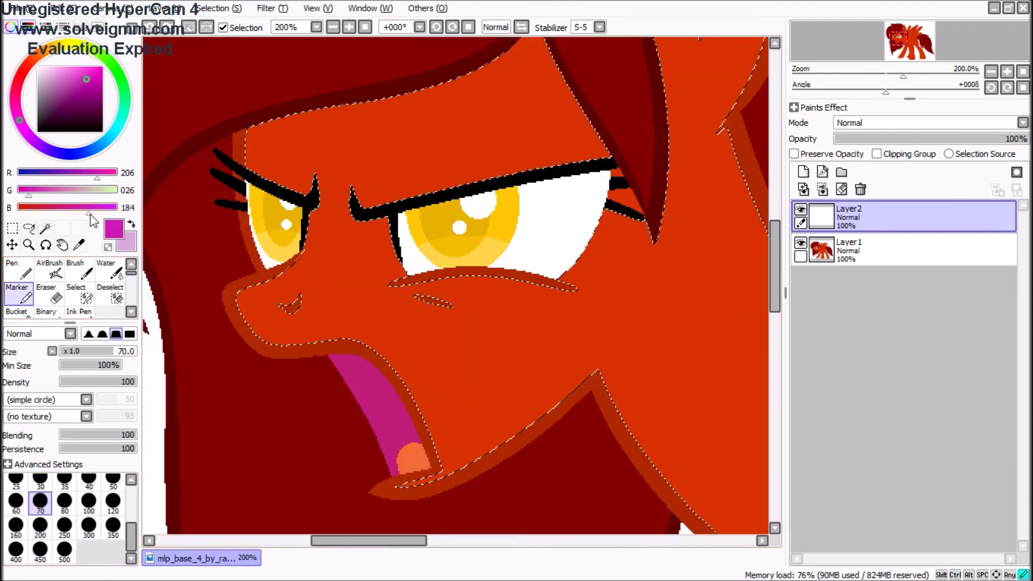
click(85, 68)
Step: Try pink Marker spots on the cheek and between the eyes with Blur at size 80, and undo them
click(503, 328)
click(347, 245)
click(111, 293)
click(64, 524)
drag(511, 333, 296, 377)
key(ctrl+z)
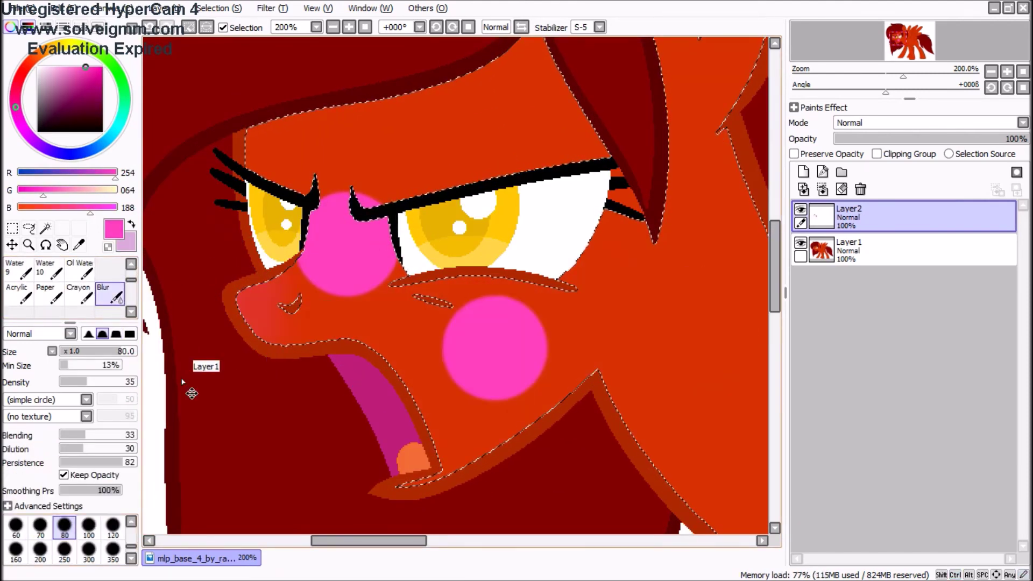
key(ctrl+z)
Step: Try three upright pink Pen lines on the cheek in Normal mode and soften them with Blur at size 80
key(minus)
key(n)
drag(491, 293, 492, 318)
key(b)
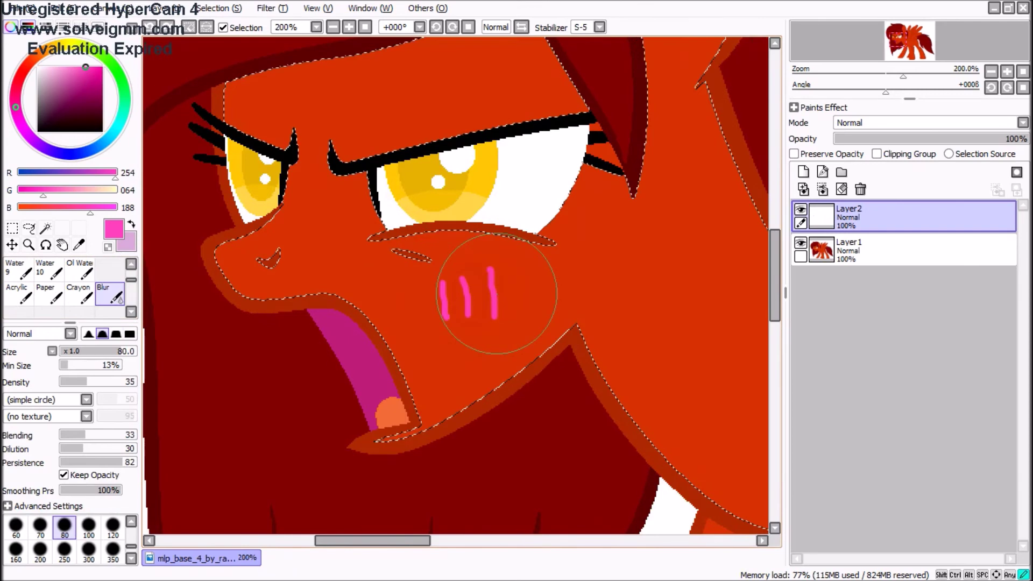
Step: Set Layer2 to Luminosity and try three upright pink cheek lines with the Pen at size 4.7, softened with Blur
key(plus)
key(plus)
click(1022, 122)
click(871, 187)
key(n)
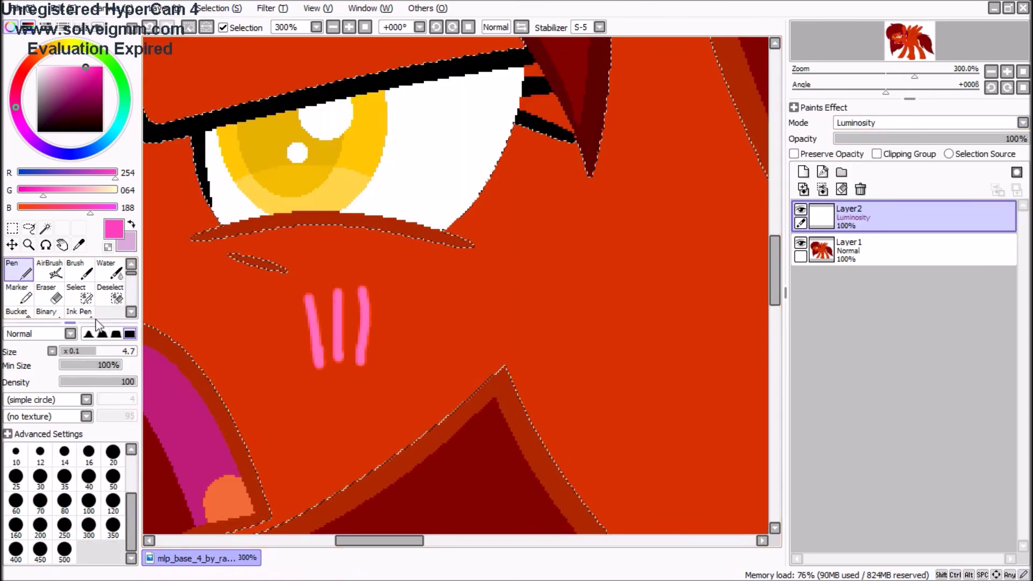
key(b)
drag(359, 359, 324, 312)
key(minus)
Step: Paint a pink spot on the cheek at size 80 and soften it into a round blush with Blur at size 35
key(n)
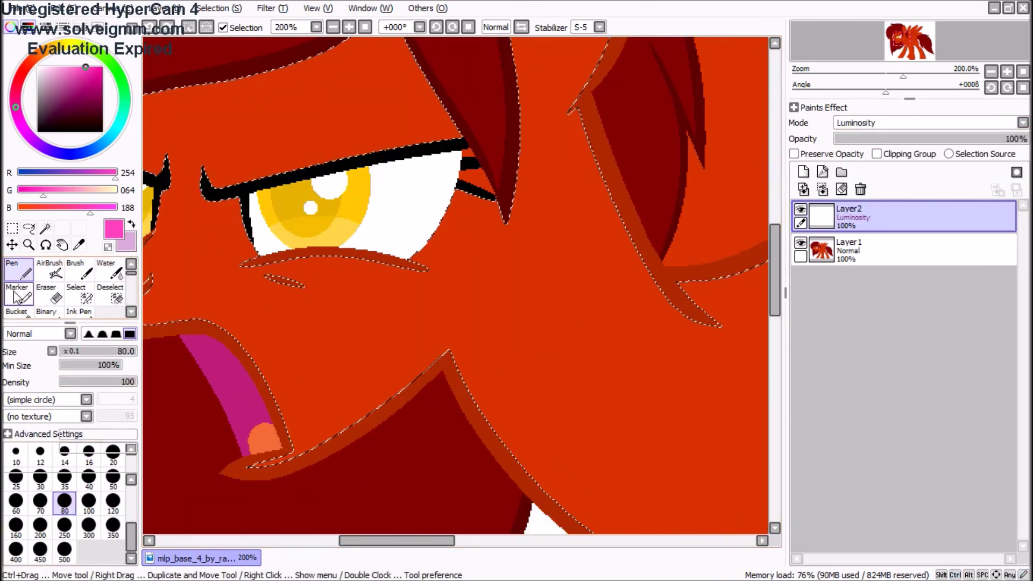
click(231, 307)
key(b)
key(plus)
drag(344, 322, 366, 349)
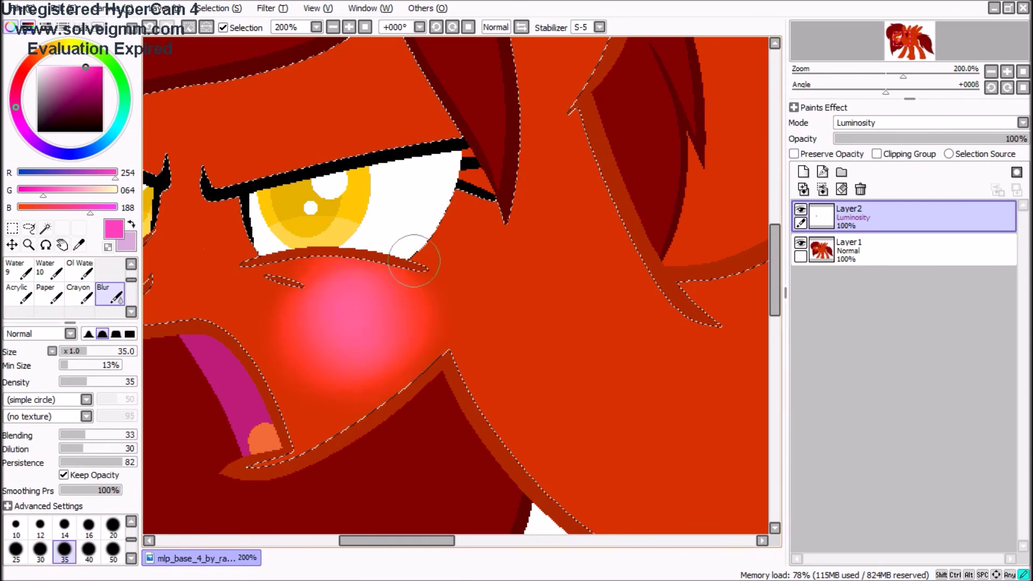
Step: Draw short pink strokes between the eyes and blend them into a small blush with Blur at size 14
key(minus)
key(minus)
key(plus)
key(minus)
key(plus)
key(plus)
mouse_move(388, 301)
mouse_down()
mouse_move(387, 344)
mouse_move(413, 358)
mouse_up()
key(b)
mouse_move(371, 323)
mouse_down()
mouse_move(409, 349)
mouse_move(389, 336)
mouse_up()
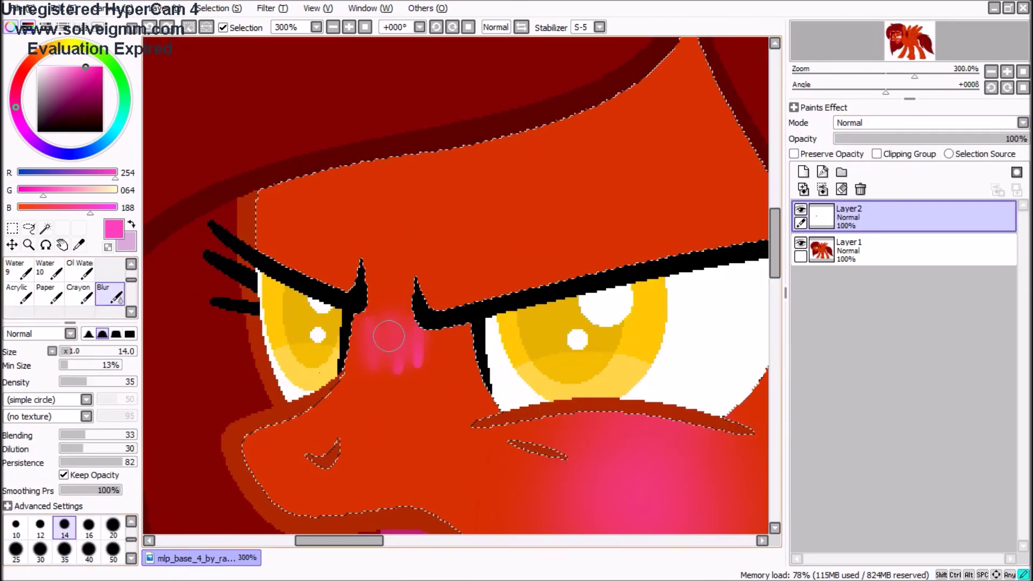
Step: Draw three thin upright lines over the cheek blush on Layer3 with the Pen at size 2.3, RGB 254, 32, 180
key(minus)
key(minus)
key(plus)
key(n)
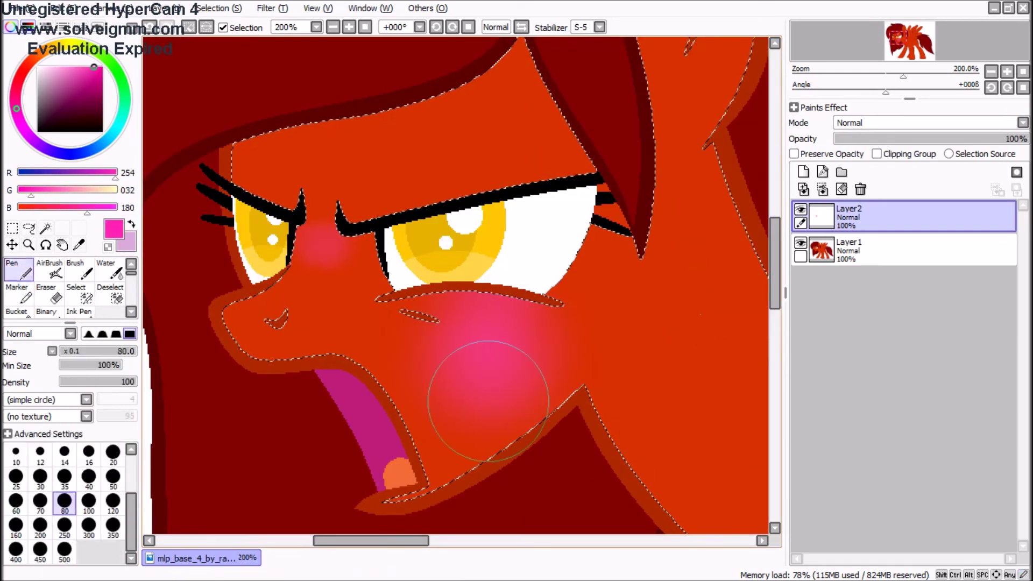
key(plus)
drag(430, 331, 436, 390)
key(minus)
key(plus)
drag(502, 403, 508, 446)
drag(517, 401, 524, 437)
drag(538, 398, 543, 430)
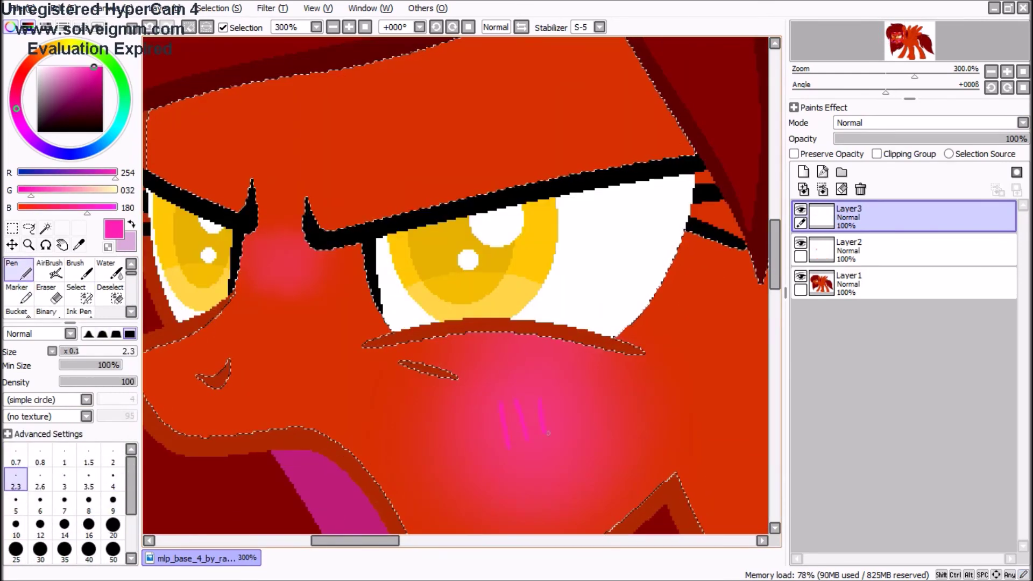
Step: Add matching short pink lines over the blush between the eyes and clear the face selection
key(minus)
key(minus)
key(plus)
key(minus)
key(plus)
key(v)
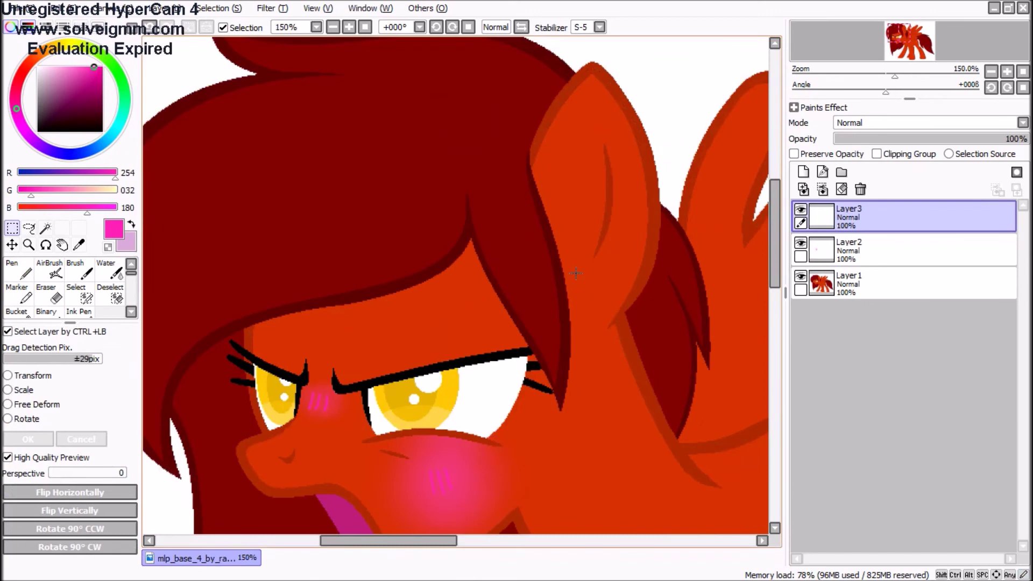
Step: Create a layer for hair shading, select the mane's dark red area from Layer1 and make Layer4 active
key(minus)
key(minus)
key(w)
click(802, 171)
click(904, 317)
click(300, 231)
click(904, 215)
Step: Airbrush dark red shading, RGB 81, 0, 0, along the edges of the upper mane, the fringe and around the muzzle
click(49, 269)
key(plus)
key(plus)
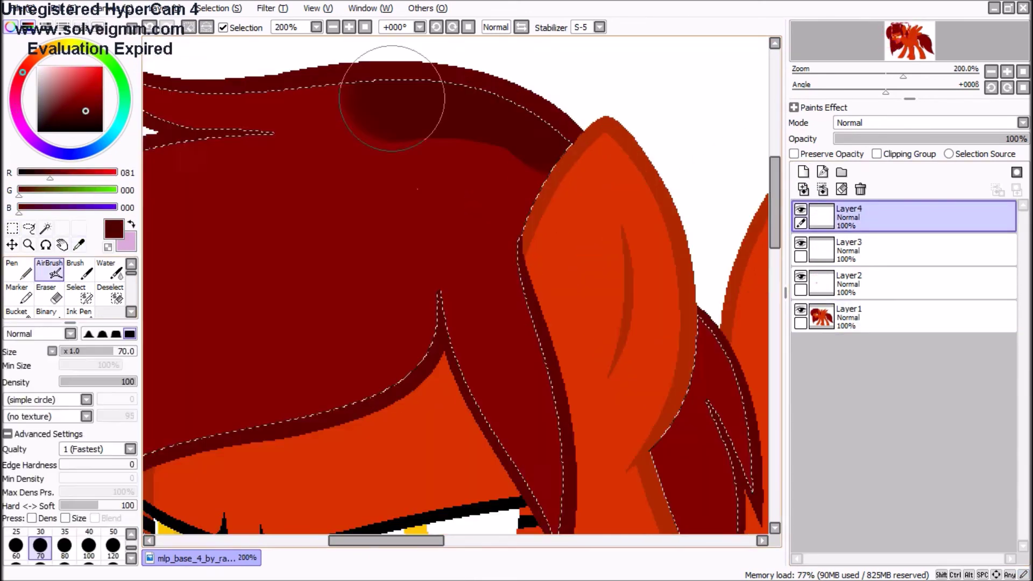
key(minus)
mouse_move(253, 89)
mouse_down()
mouse_move(502, 76)
mouse_move(162, 226)
mouse_move(413, 419)
mouse_move(676, 272)
mouse_move(629, 468)
mouse_up()
scroll(675, 272, right, 3)
drag(619, 258, 597, 124)
scroll(268, 331, down, 3)
mouse_move(268, 330)
mouse_down()
mouse_move(346, 347)
mouse_move(398, 425)
mouse_up()
scroll(398, 425, down, 3)
drag(592, 350, 403, 229)
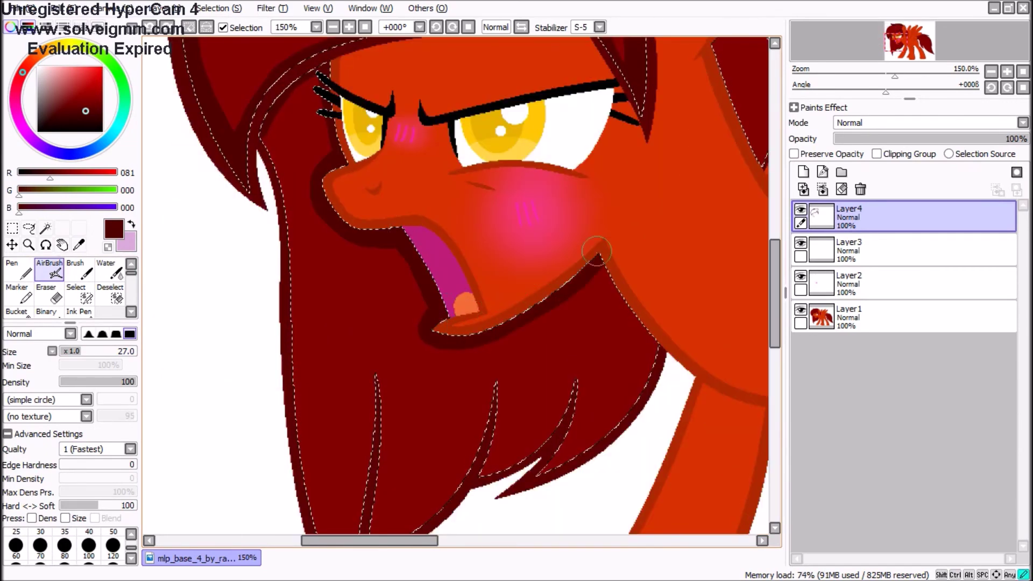
Step: Shade the mane's edges below the jaw and around its short strand lines with the size 27 dark red AirBrush
drag(596, 251, 661, 356)
drag(559, 429, 484, 474)
scroll(502, 283, down, 3)
drag(491, 265, 372, 430)
scroll(361, 320, down, 2)
scroll(362, 320, up, 2)
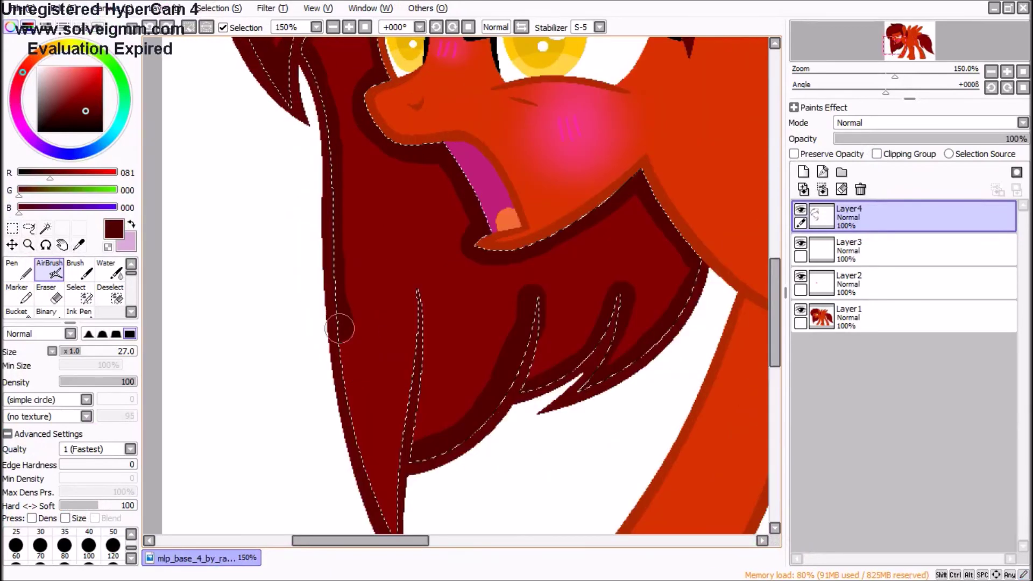
Step: Airbrush dark red shading down the mane's long outer edge and around its longest strand line
scroll(331, 161, down, 2)
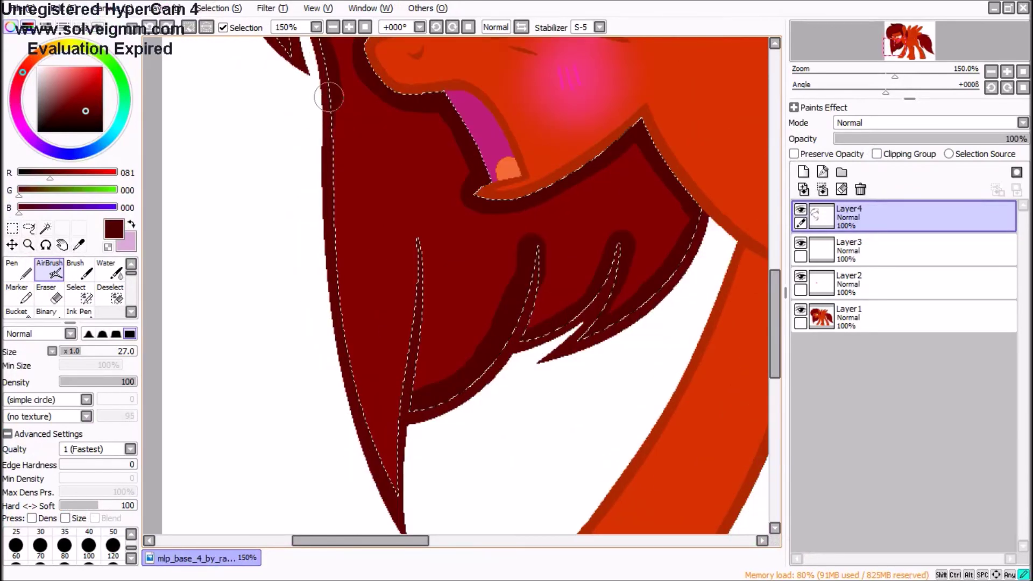
mouse_move(329, 97)
mouse_down()
mouse_move(427, 407)
mouse_move(396, 477)
mouse_up()
mouse_move(417, 247)
mouse_down()
mouse_move(412, 403)
mouse_move(413, 358)
mouse_up()
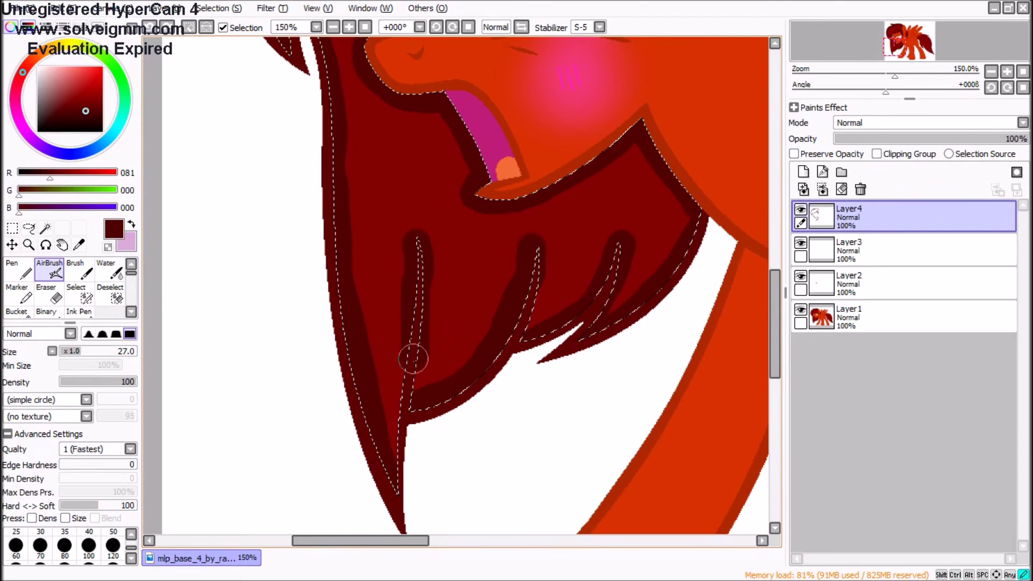
scroll(413, 359, down, 2)
scroll(696, 275, up, 1)
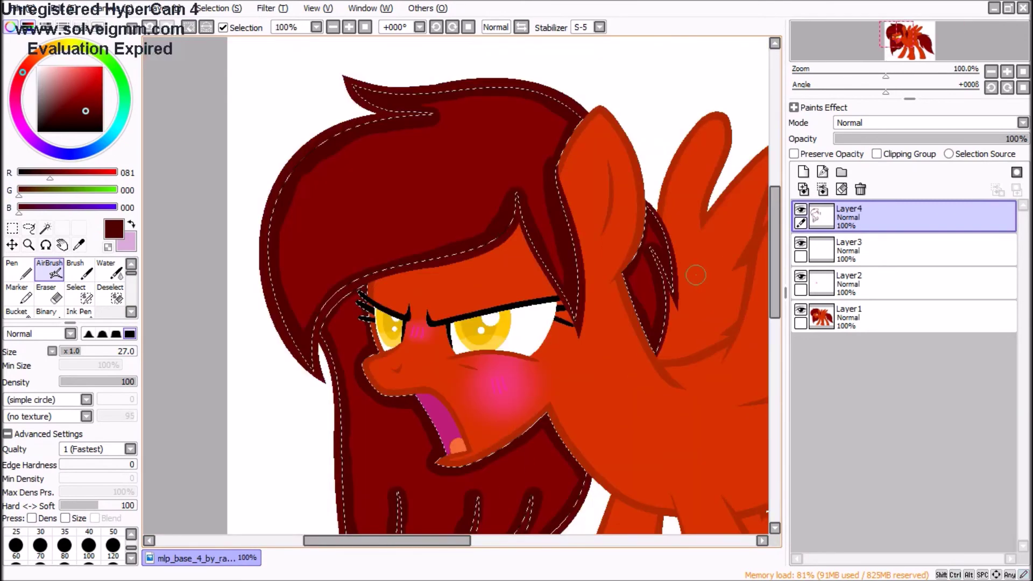
Step: Airbrush dark red shading along the edges of the tail
scroll(695, 275, up, 1)
mouse_move(661, 288)
mouse_down()
mouse_move(369, 357)
mouse_move(685, 288)
mouse_move(349, 344)
mouse_move(574, 309)
mouse_move(493, 180)
mouse_move(650, 473)
mouse_up()
drag(517, 299, 654, 479)
mouse_move(635, 280)
mouse_down()
mouse_move(711, 442)
mouse_move(588, 283)
mouse_up()
mouse_move(691, 440)
mouse_down()
mouse_move(387, 168)
mouse_move(411, 272)
mouse_up()
Step: Soften the dark shading in the fringe and upper mane with Blur at size 58
key(minus)
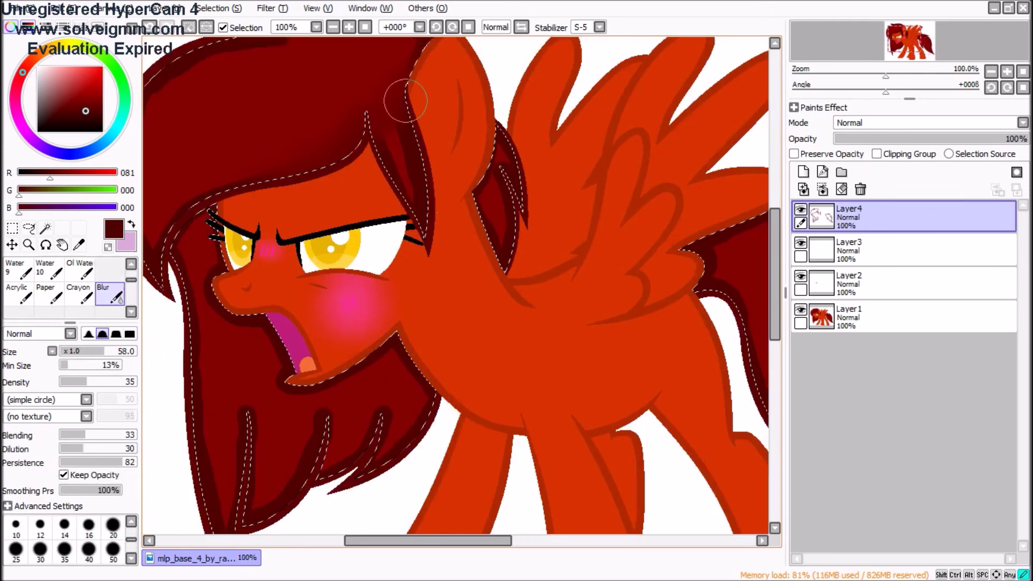
drag(406, 101, 511, 152)
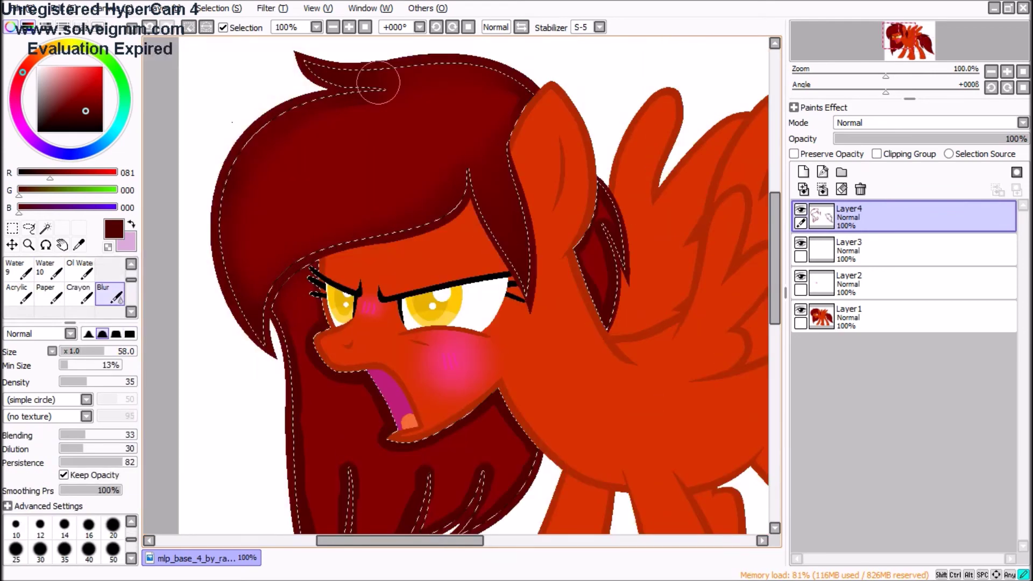
drag(277, 468, 277, 189)
key(plus)
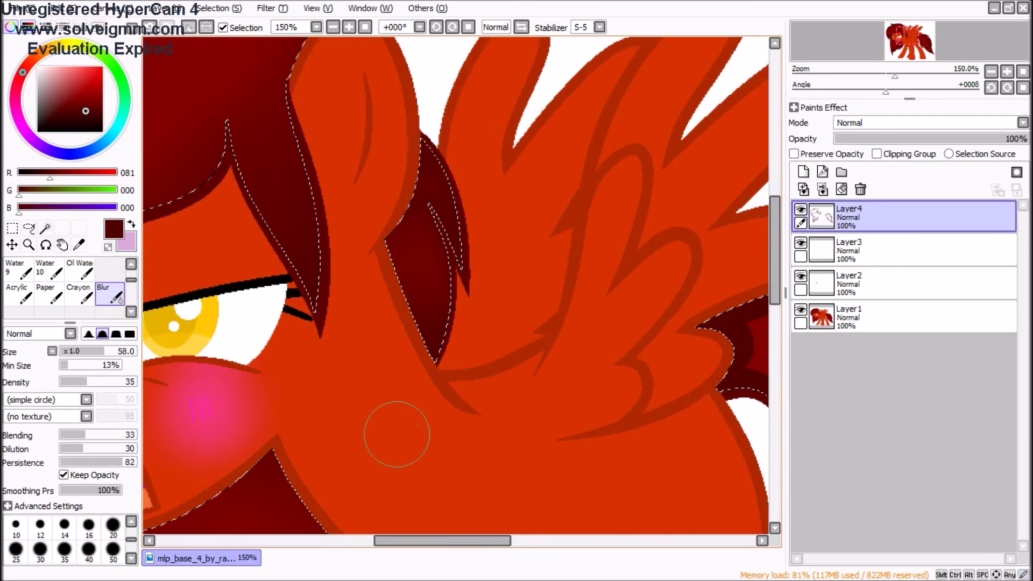
Step: Reduce Blur to size 45 and soften the shading in the rest of the mane and the tail
key(bracketleft)
key(bracketleft)
key(minus)
drag(425, 540, 495, 540)
scroll(576, 313, down, 3)
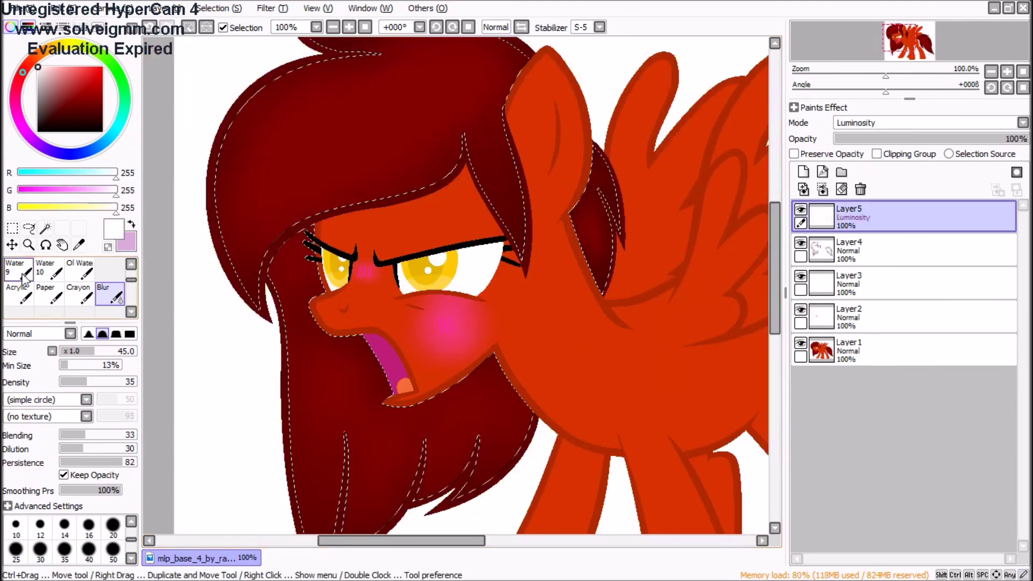
Step: Try a row of white Marker dots at size 14 across the mane on the Luminosity layer and undo them
scroll(23, 278, up, 2)
click(17, 293)
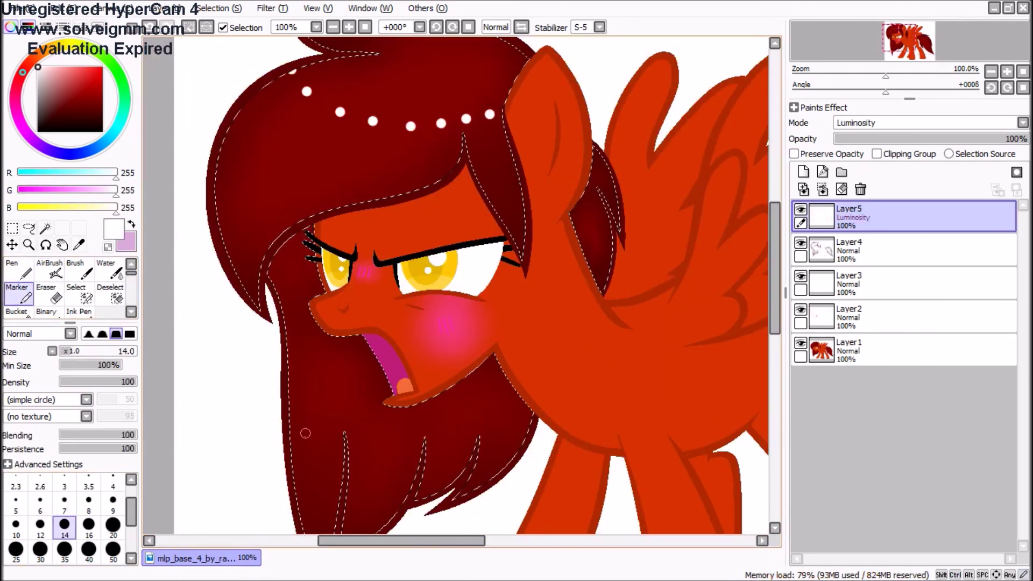
scroll(60, 291, down, 2)
click(59, 291)
key(ctrl+z)
key(ctrl+z)
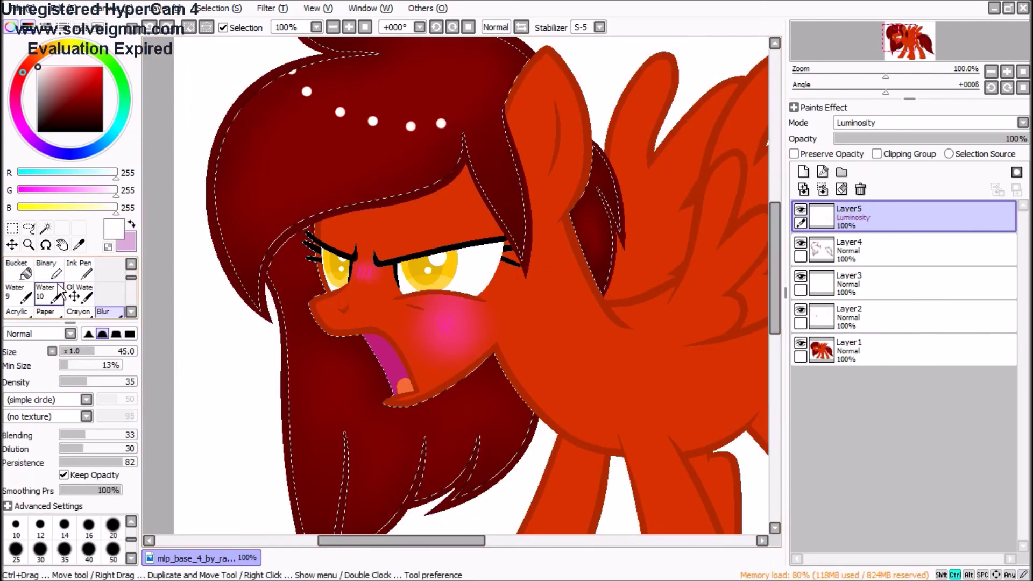
Step: Try white Marker highlight strokes at size 35 across the fringe and undo them
scroll(61, 292, up, 2)
click(18, 293)
drag(242, 127, 500, 76)
key(ctrl+z)
drag(327, 104, 273, 212)
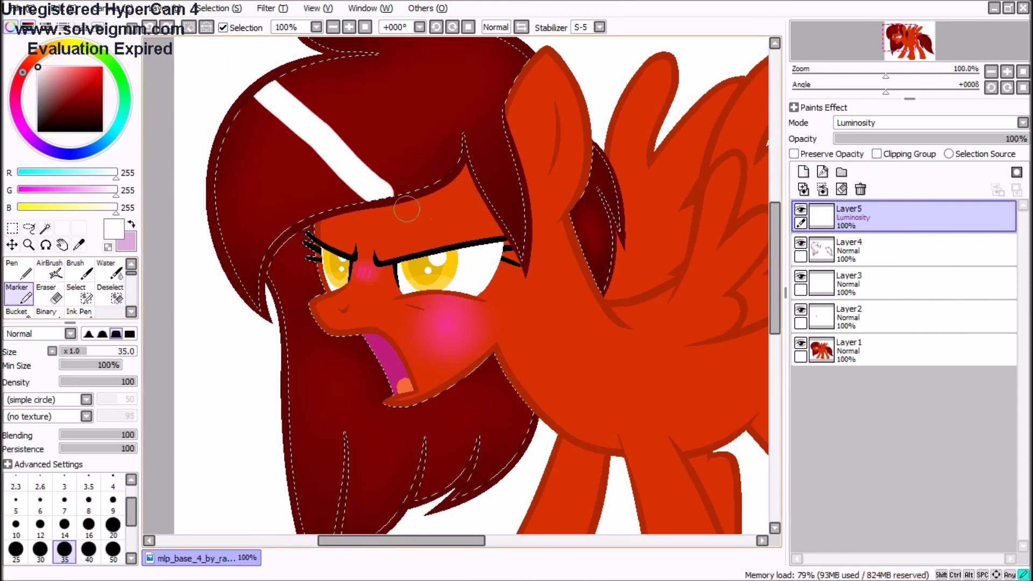
key(ctrl+z)
Step: Blend soft white highlights into the mane and tail with Blur at size 59 and set Layer5's opacity to 67%
scroll(463, 92, down, 1)
click(446, 76)
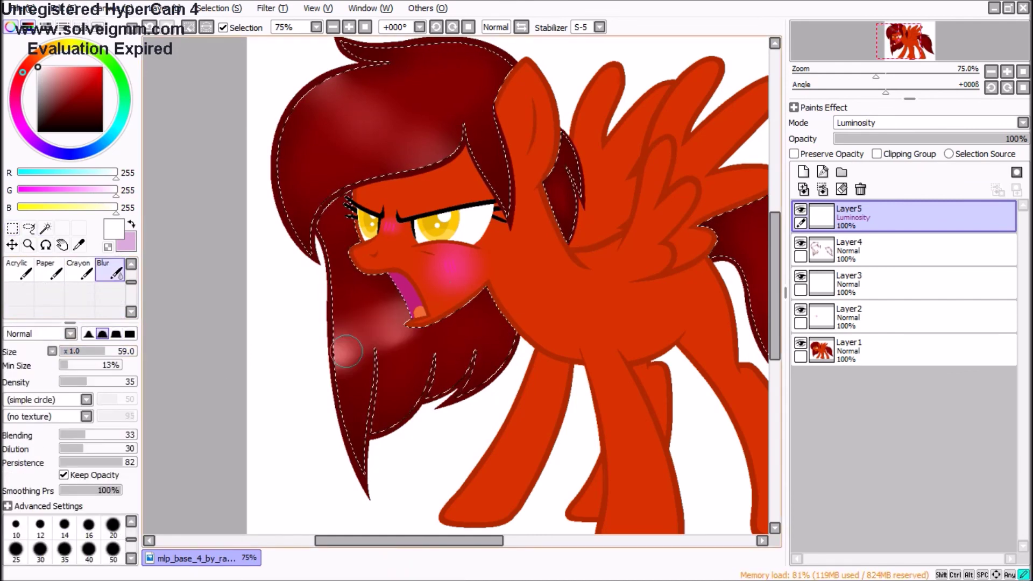
drag(378, 540, 430, 540)
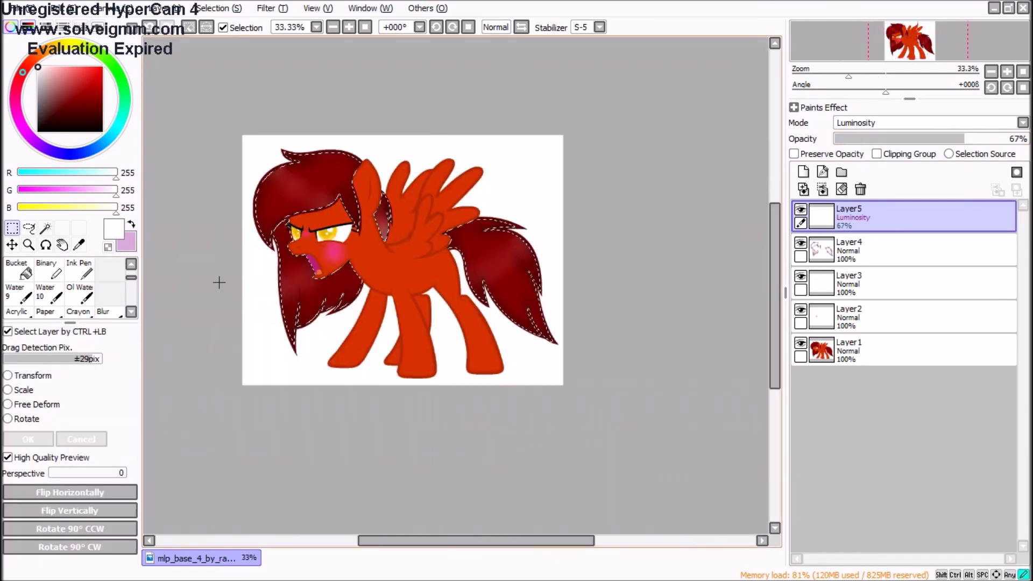
Step: Open the rainbow signature image, add it to the pony drawing on a new layer and set its opacity to 30%
click(12, 8)
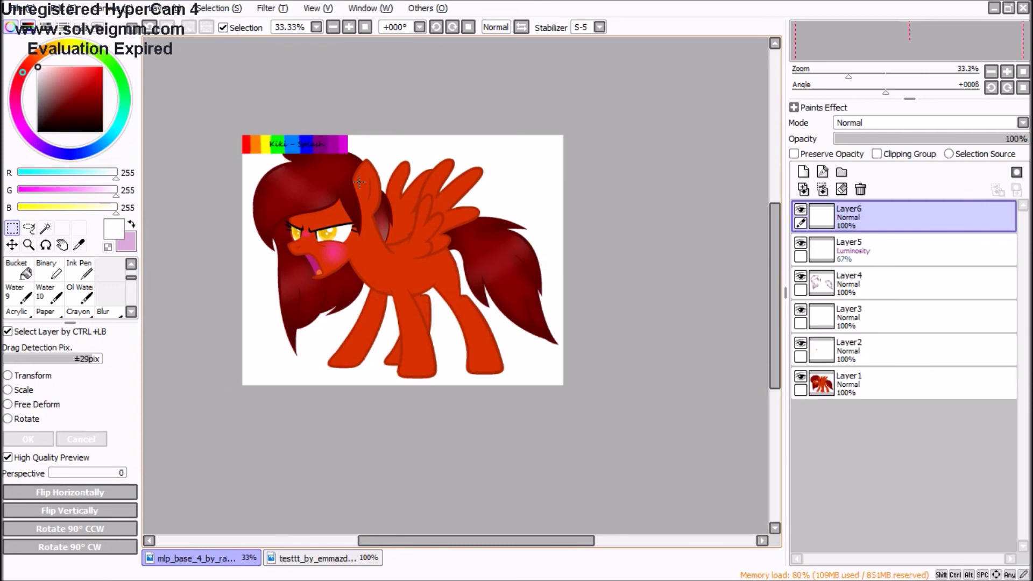
click(994, 139)
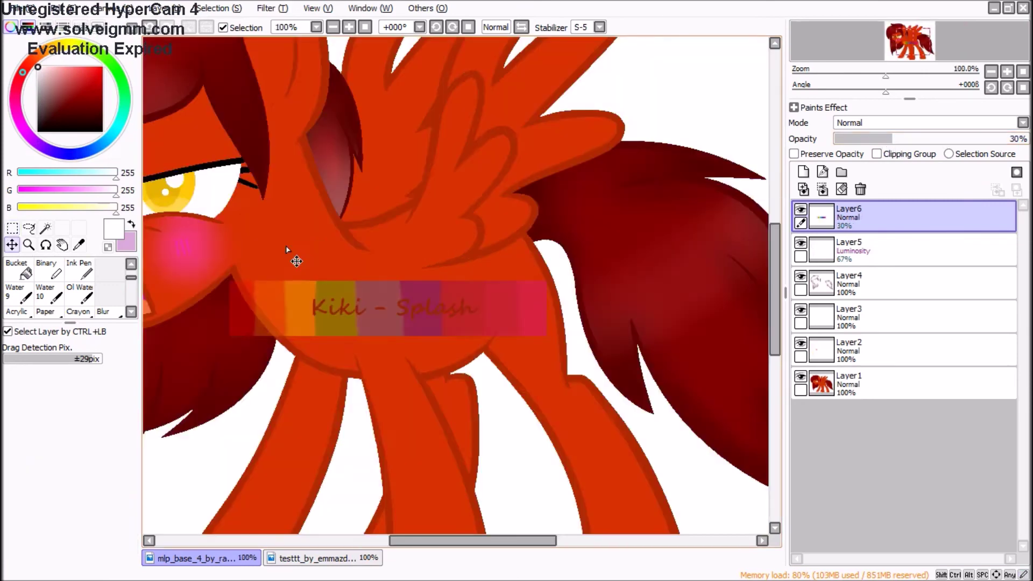